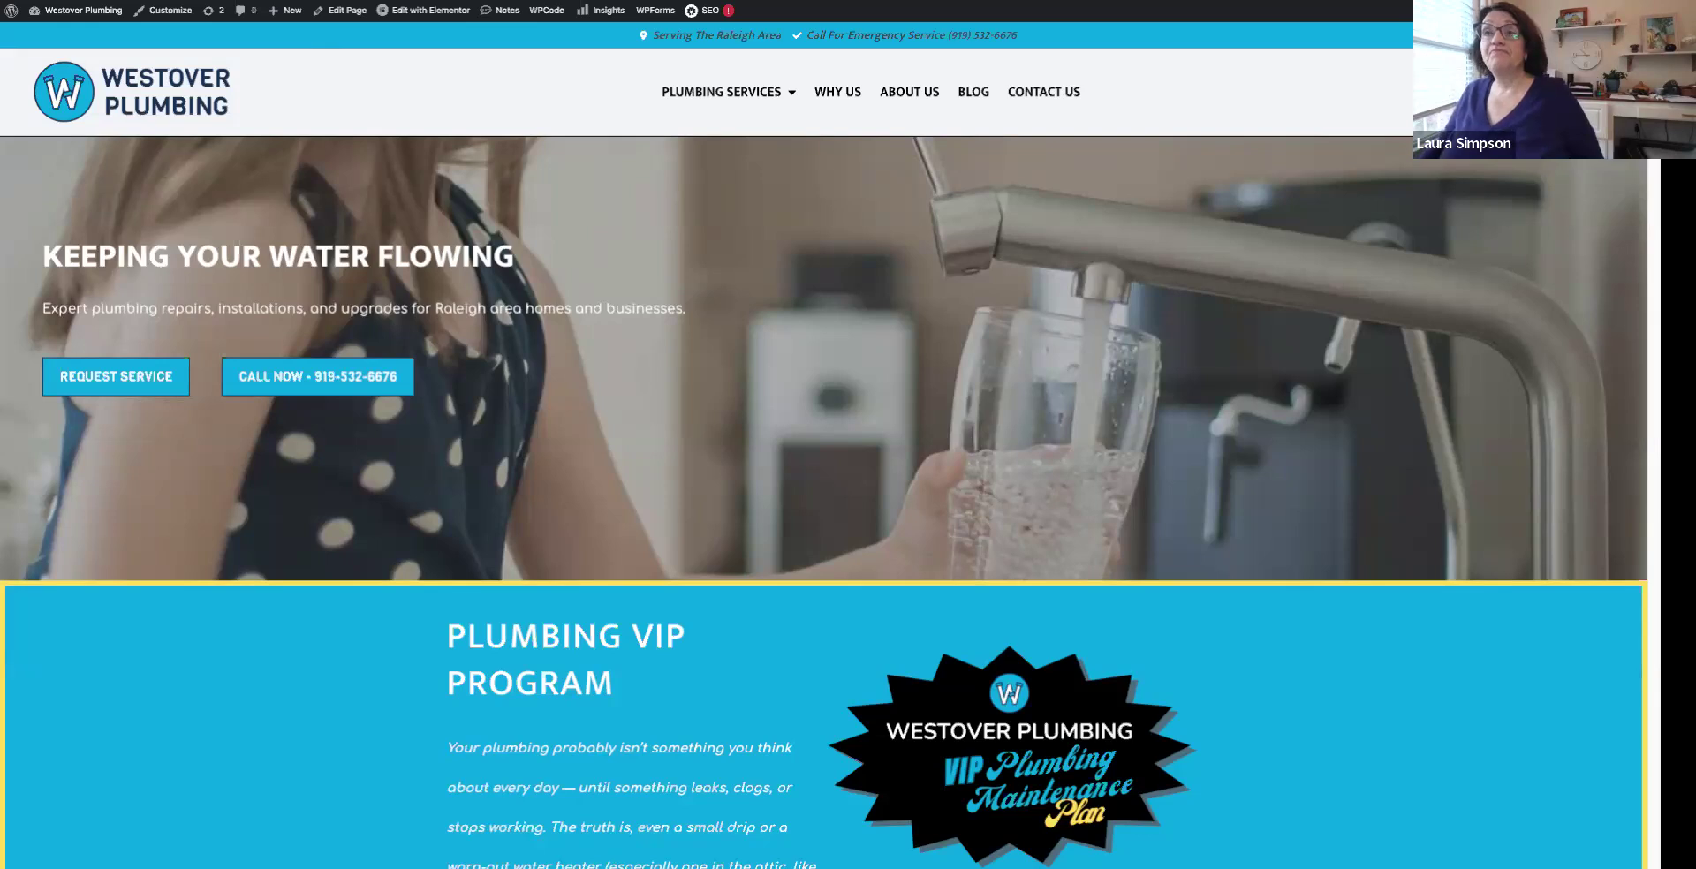
Check the site's installed plugins for the Duplicate Page plugin
{"action": "mouse_move", "coordinate": [753, 90]}
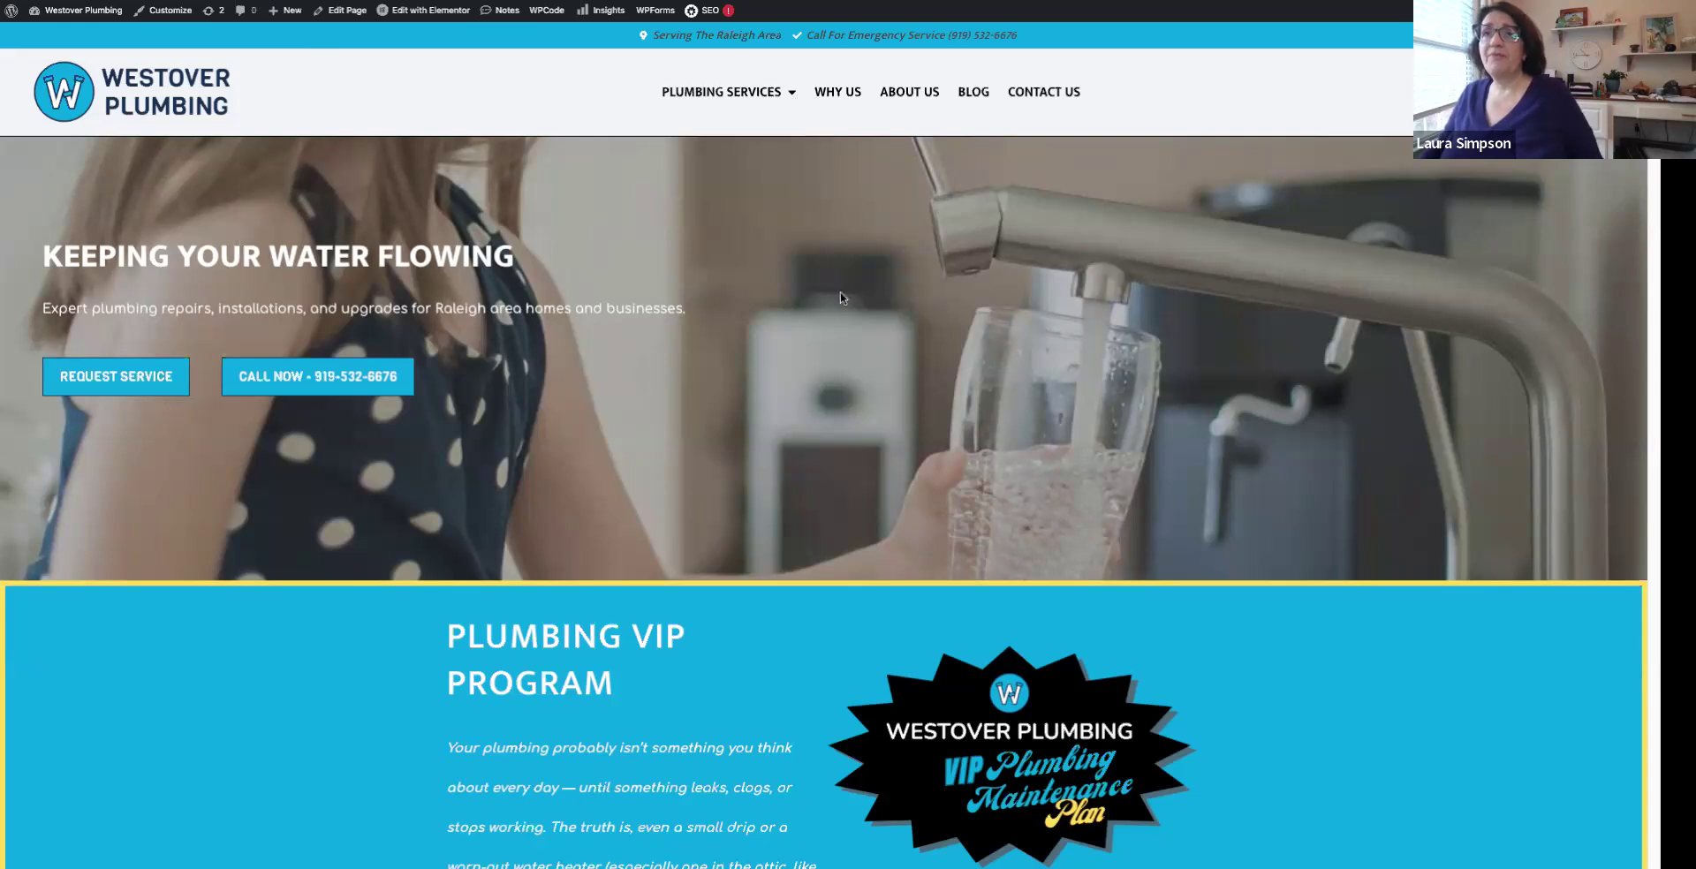
{"action": "mouse_move", "coordinate": [59, 18]}
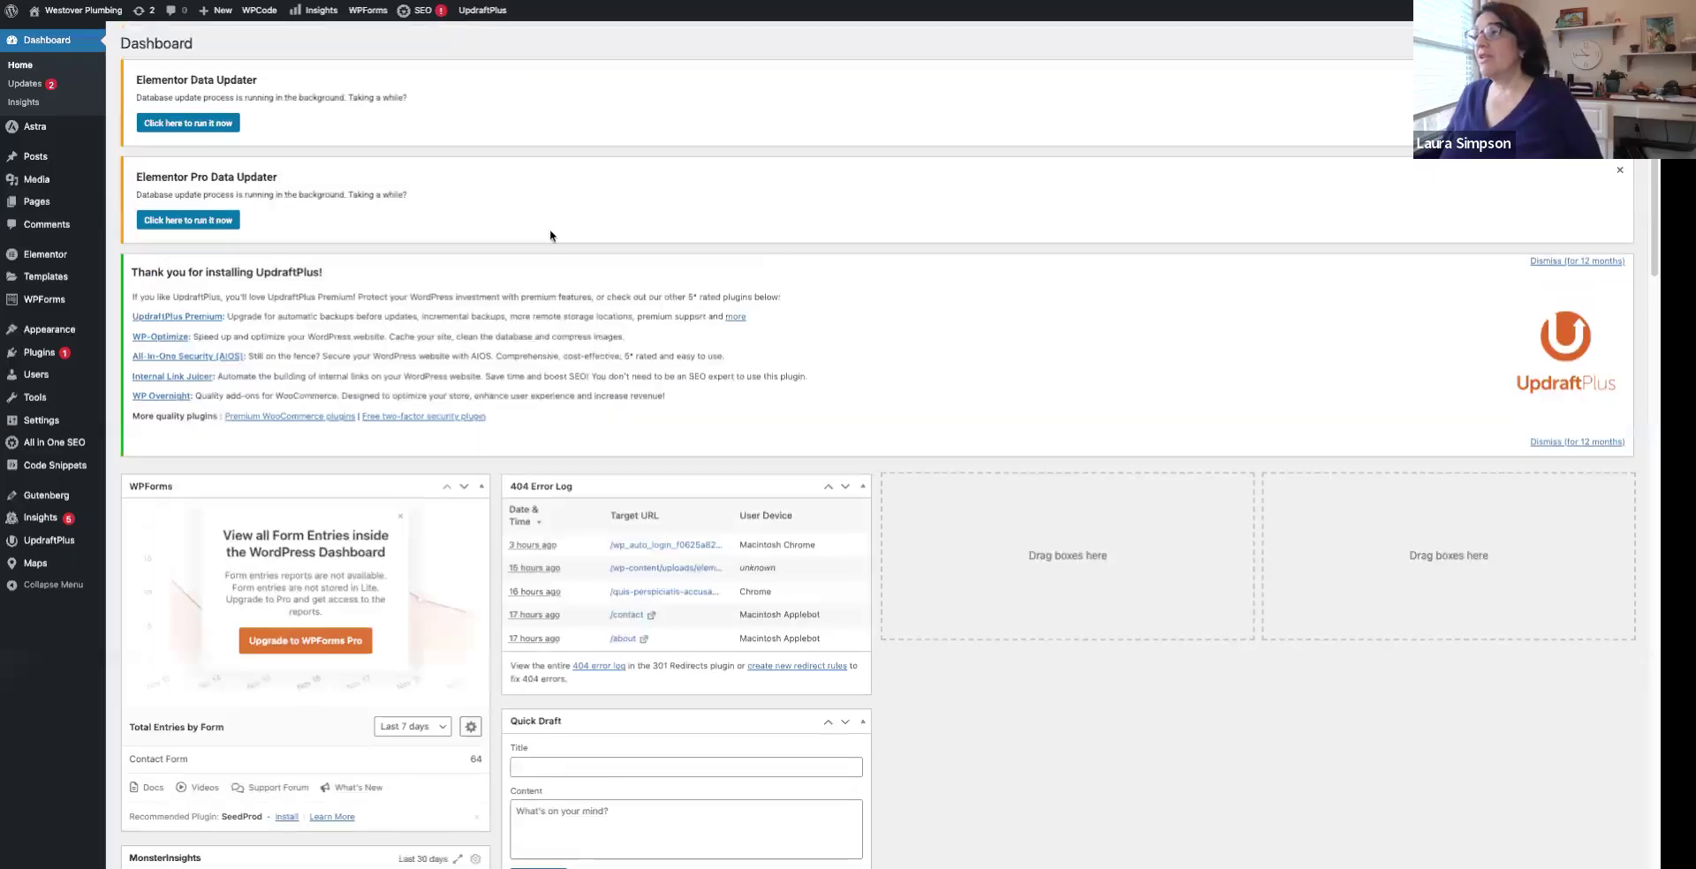
{"action": "mouse_move", "coordinate": [34, 212]}
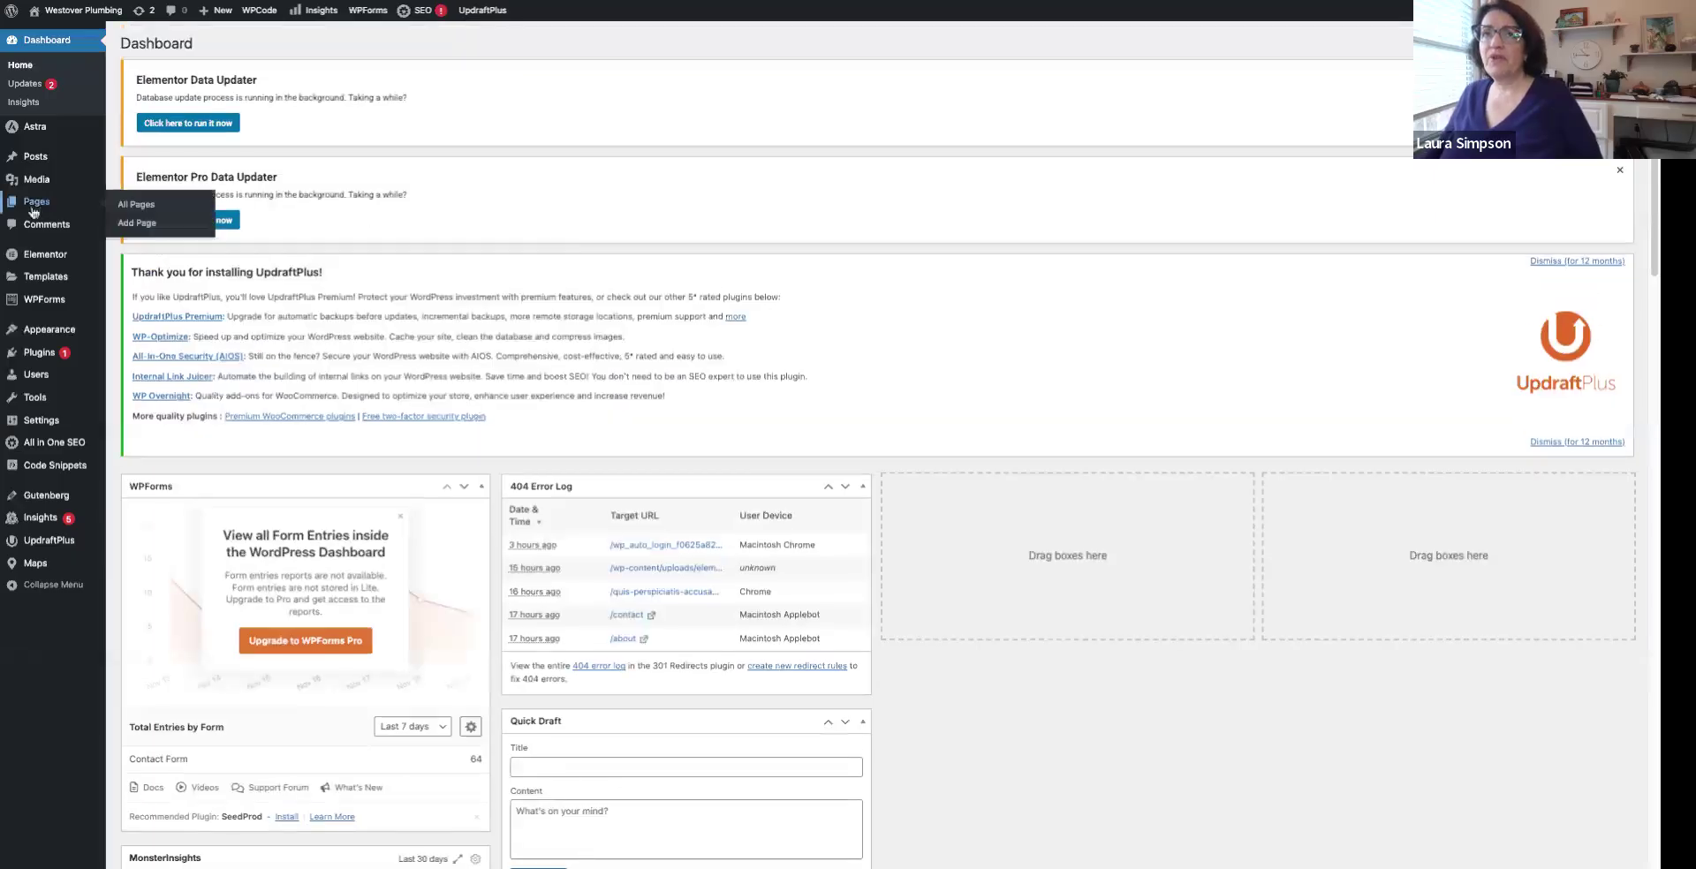
{"action": "mouse_move", "coordinate": [36, 353]}
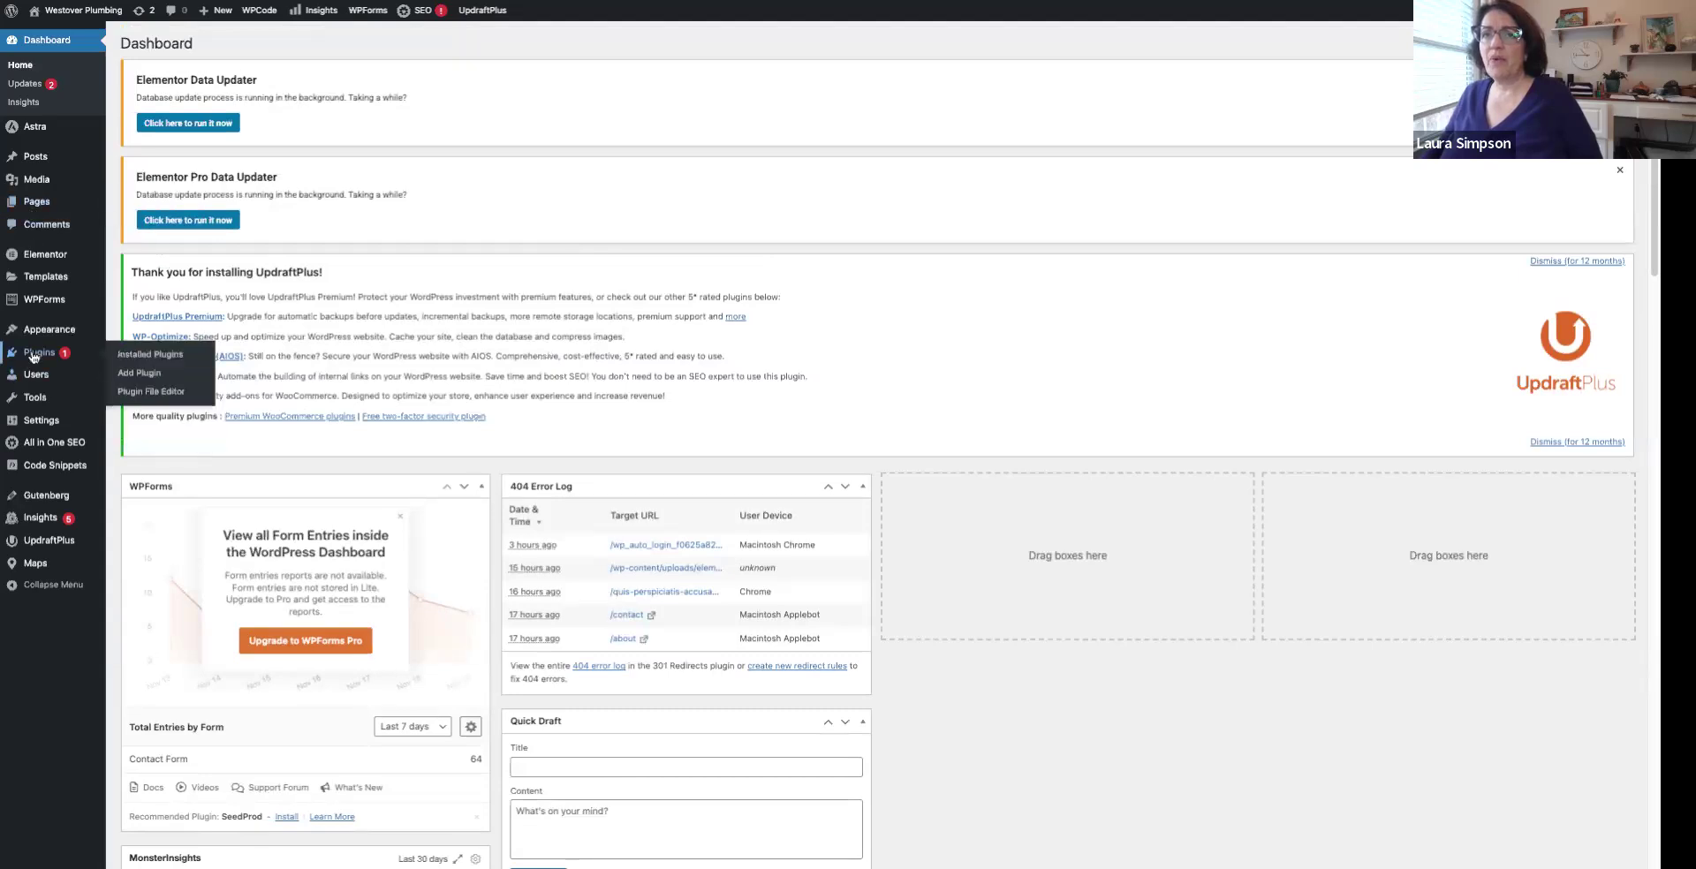
{"action": "left_click", "coordinate": [127, 355]}
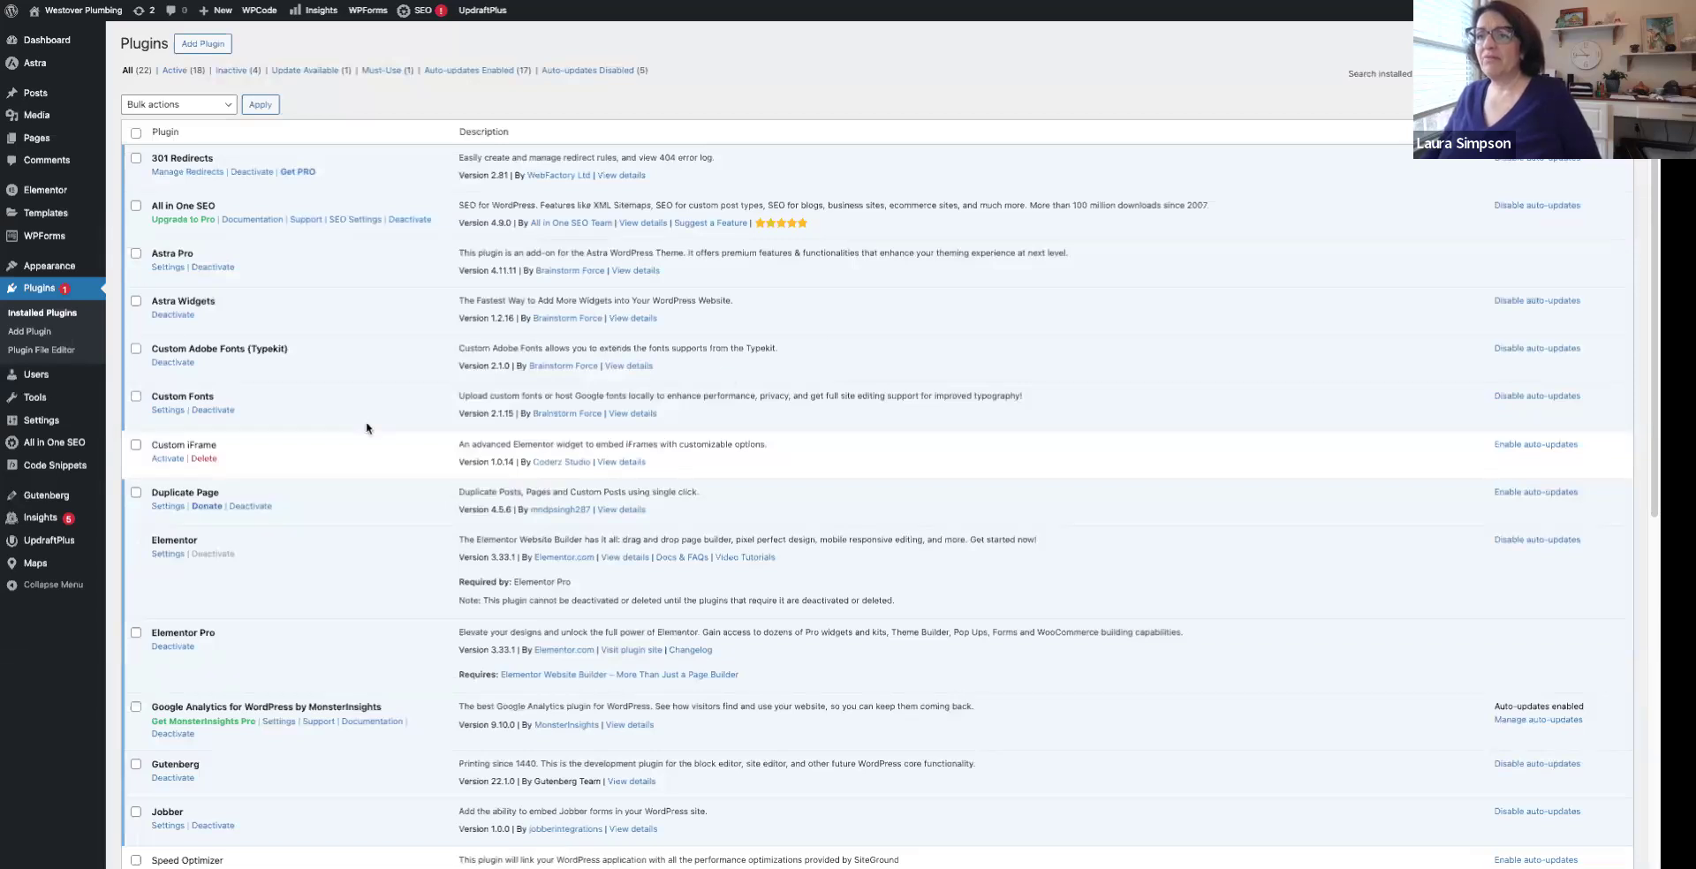
{"action": "scroll", "coordinate": [367, 427], "scroll_direction": "down", "scroll_amount": 1}
{"action": "scroll", "coordinate": [367, 428], "scroll_direction": "down", "scroll_amount": 2}
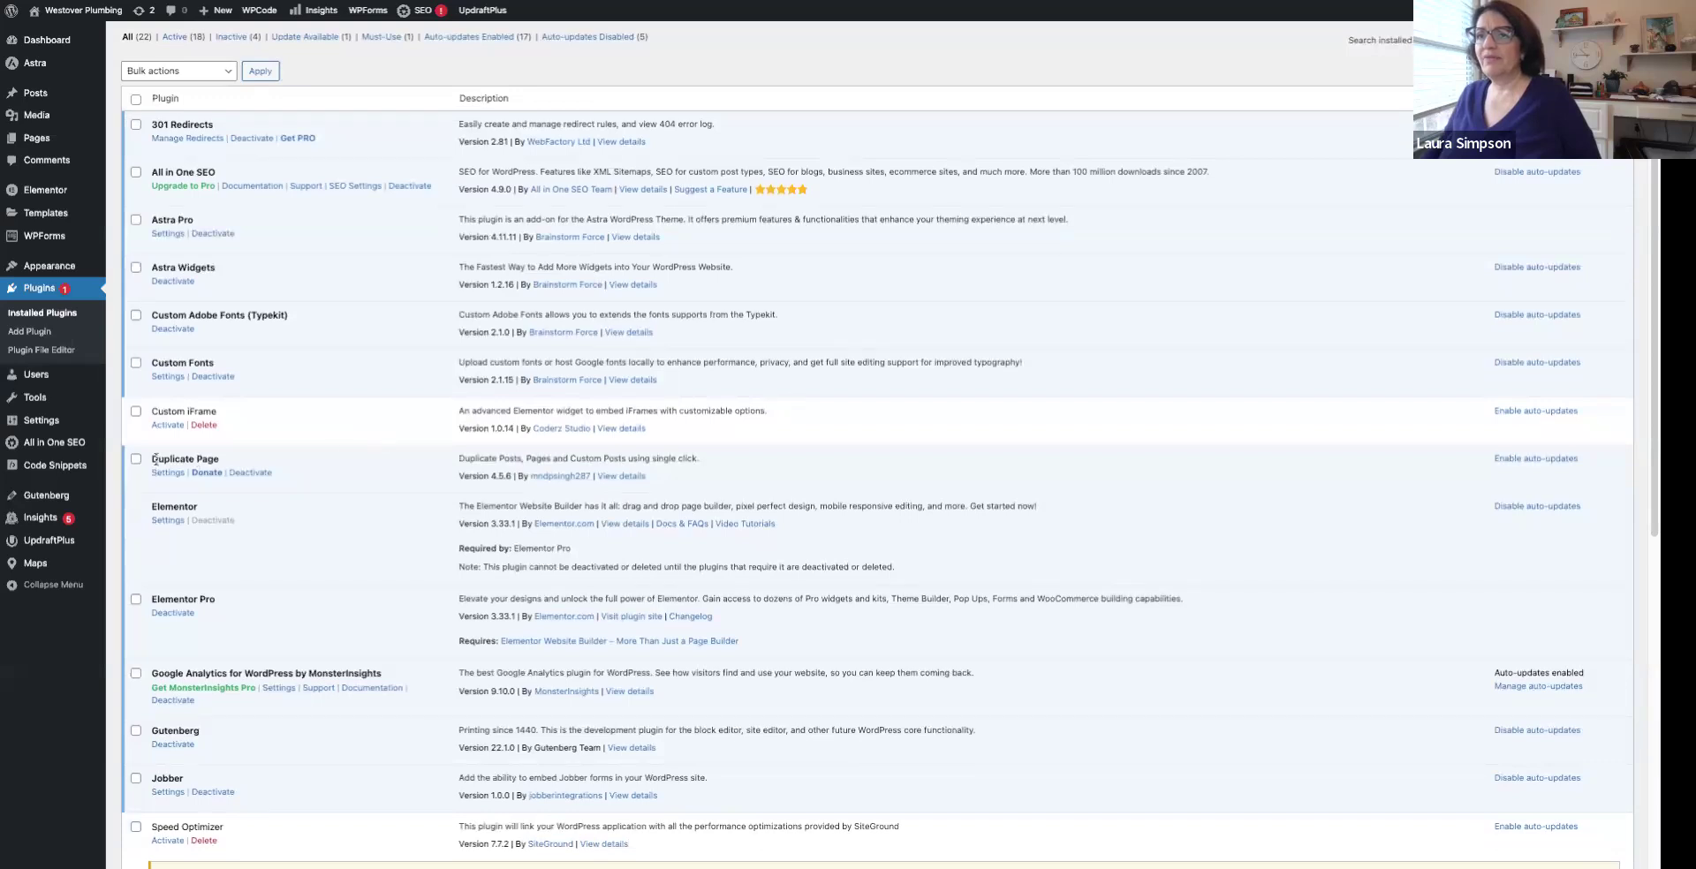
{"action": "left_click_drag", "start_coordinate": [153, 458], "coordinate": [228, 464]}
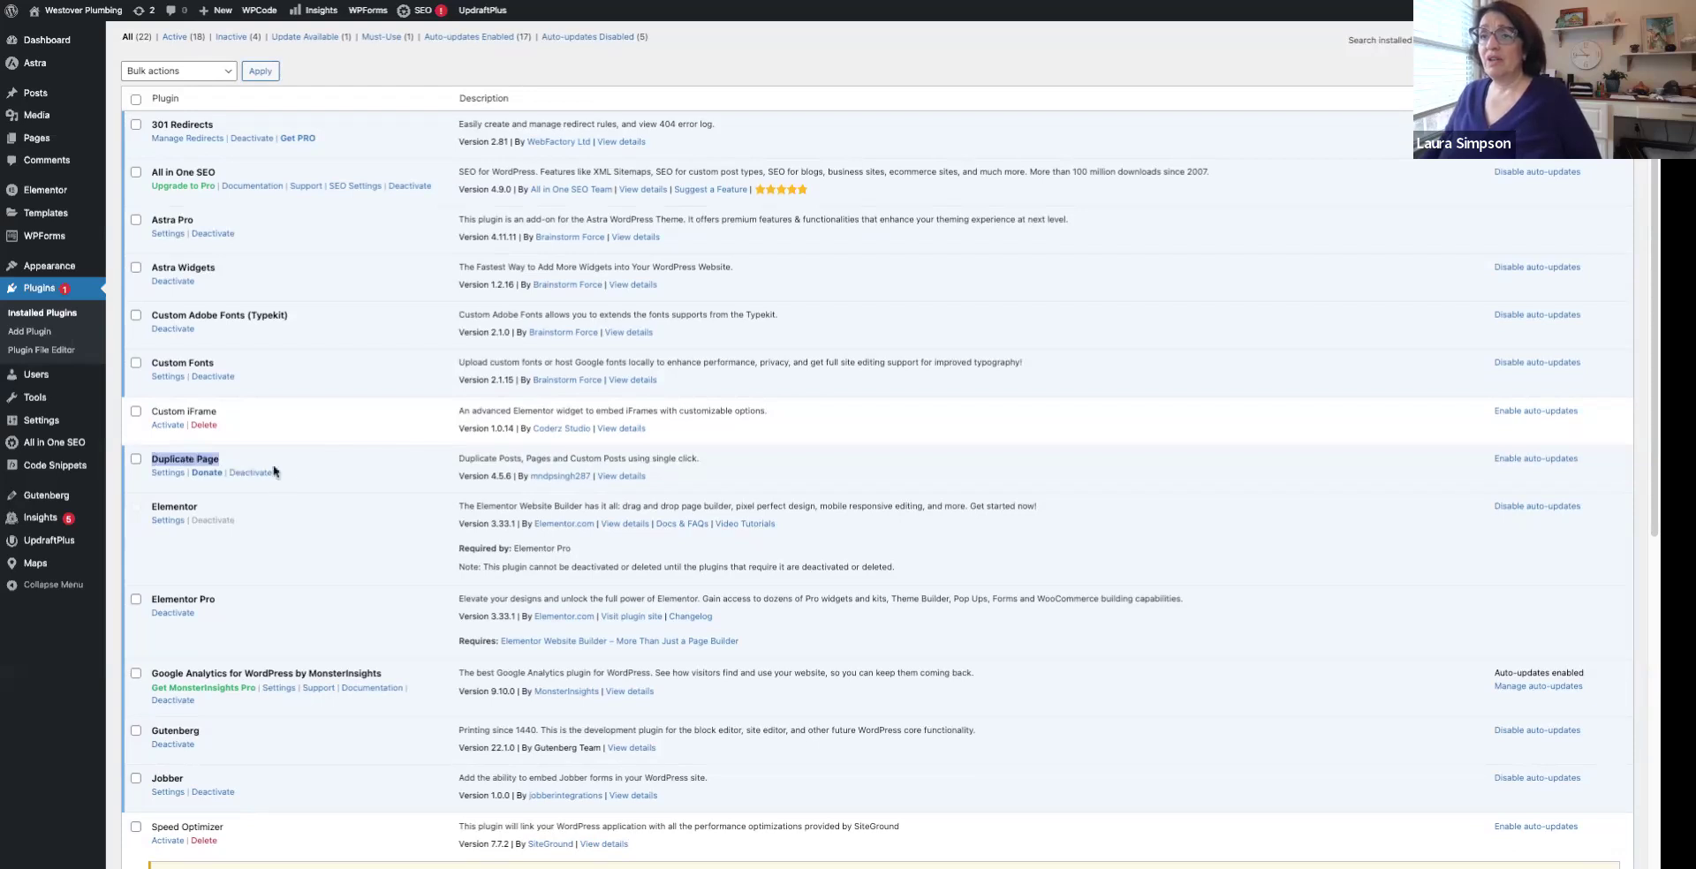
{"action": "left_click", "coordinate": [311, 469]}
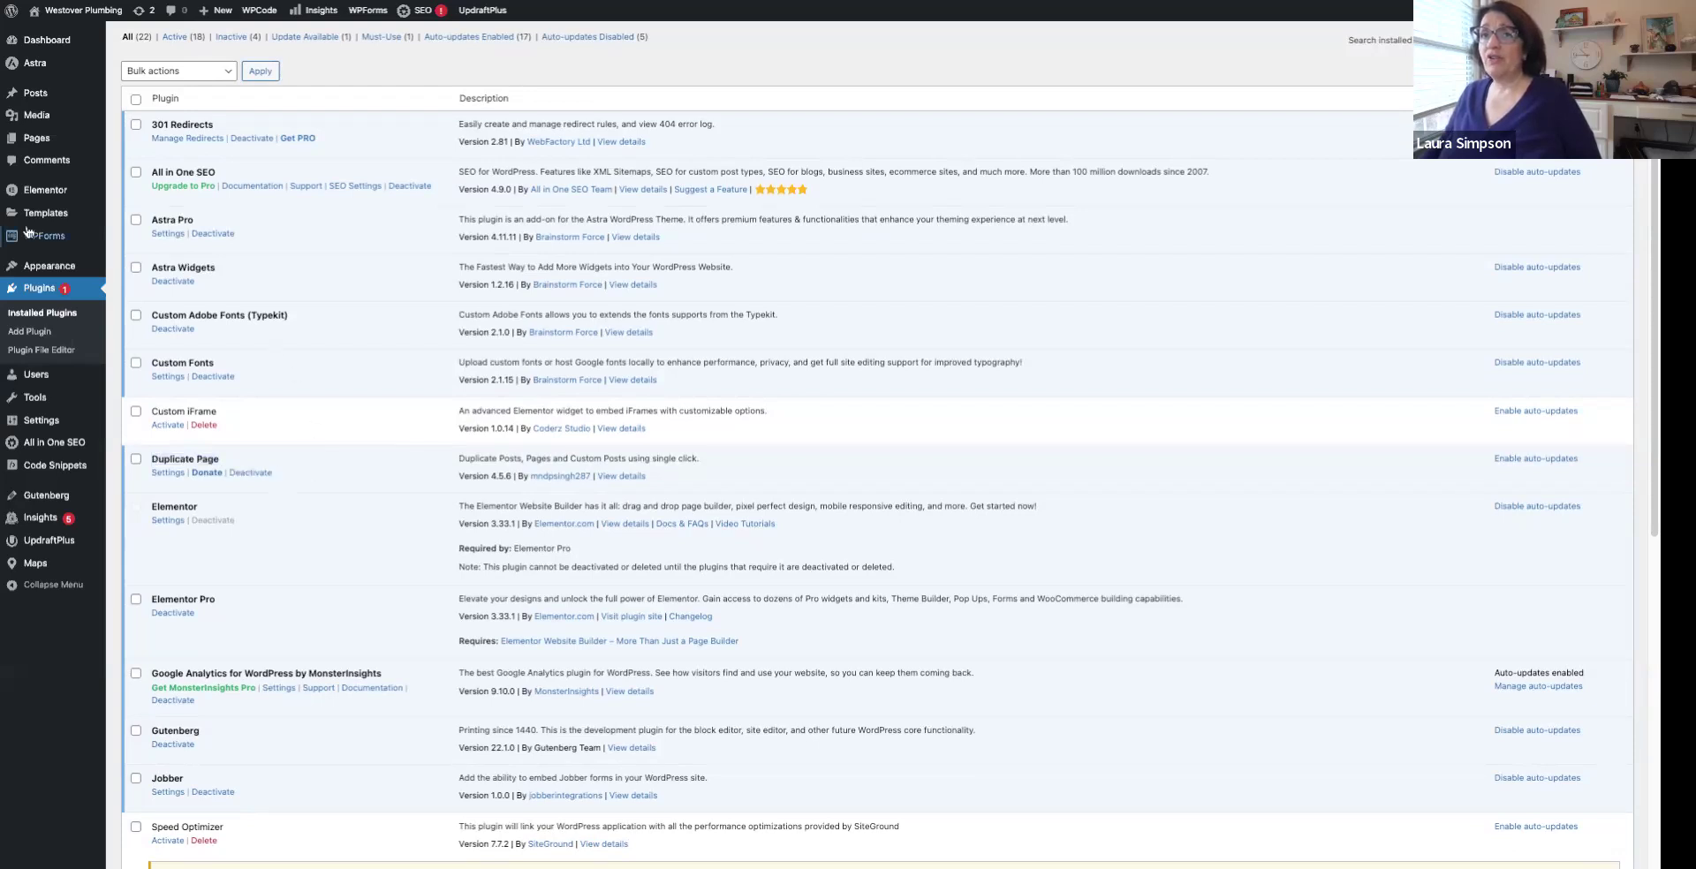
Duplicate the "Residential Plumbing In Raleigh Cary NC" page from the list of all pages
{"action": "left_click", "coordinate": [34, 144]}
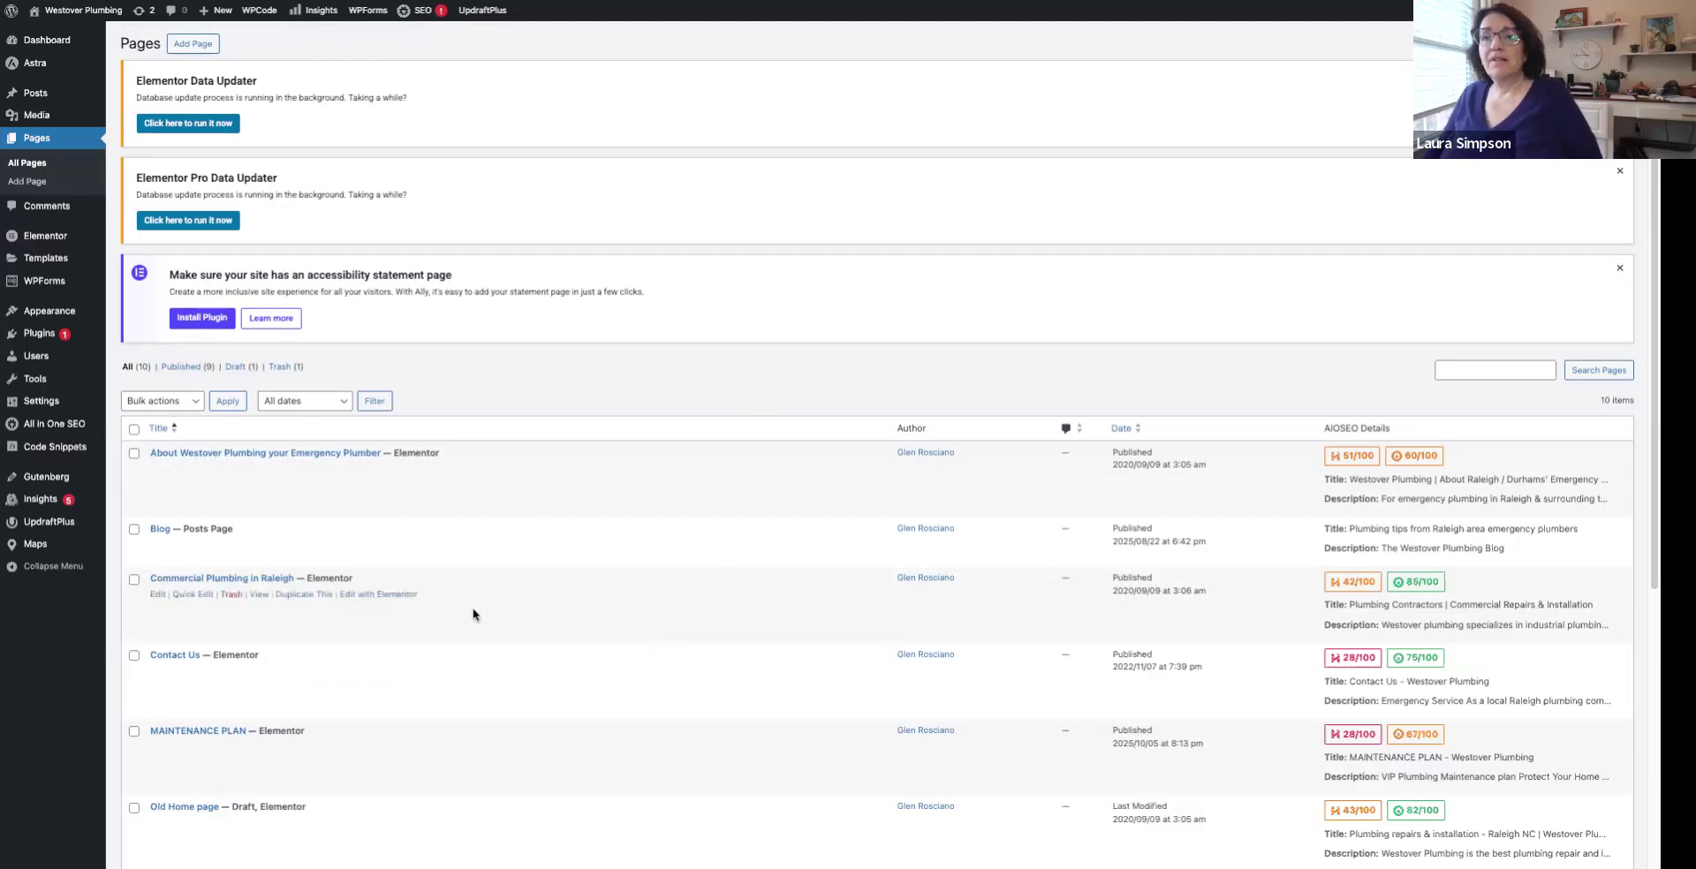
{"action": "scroll", "coordinate": [481, 619], "scroll_direction": "down", "scroll_amount": 4}
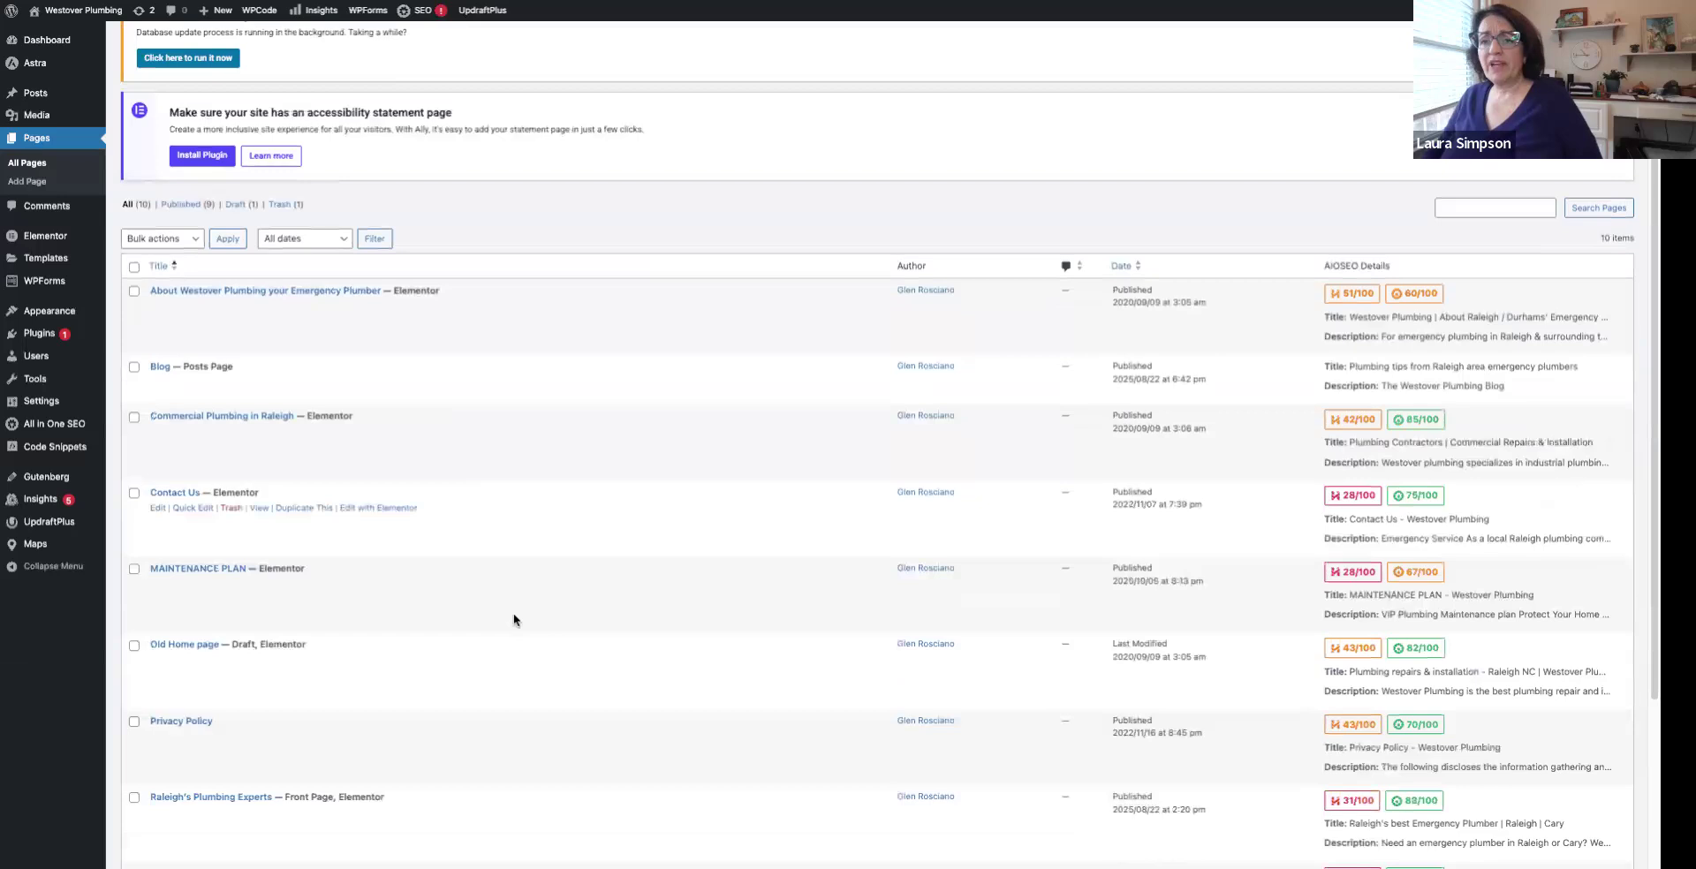
{"action": "scroll", "coordinate": [516, 622], "scroll_direction": "down", "scroll_amount": 1}
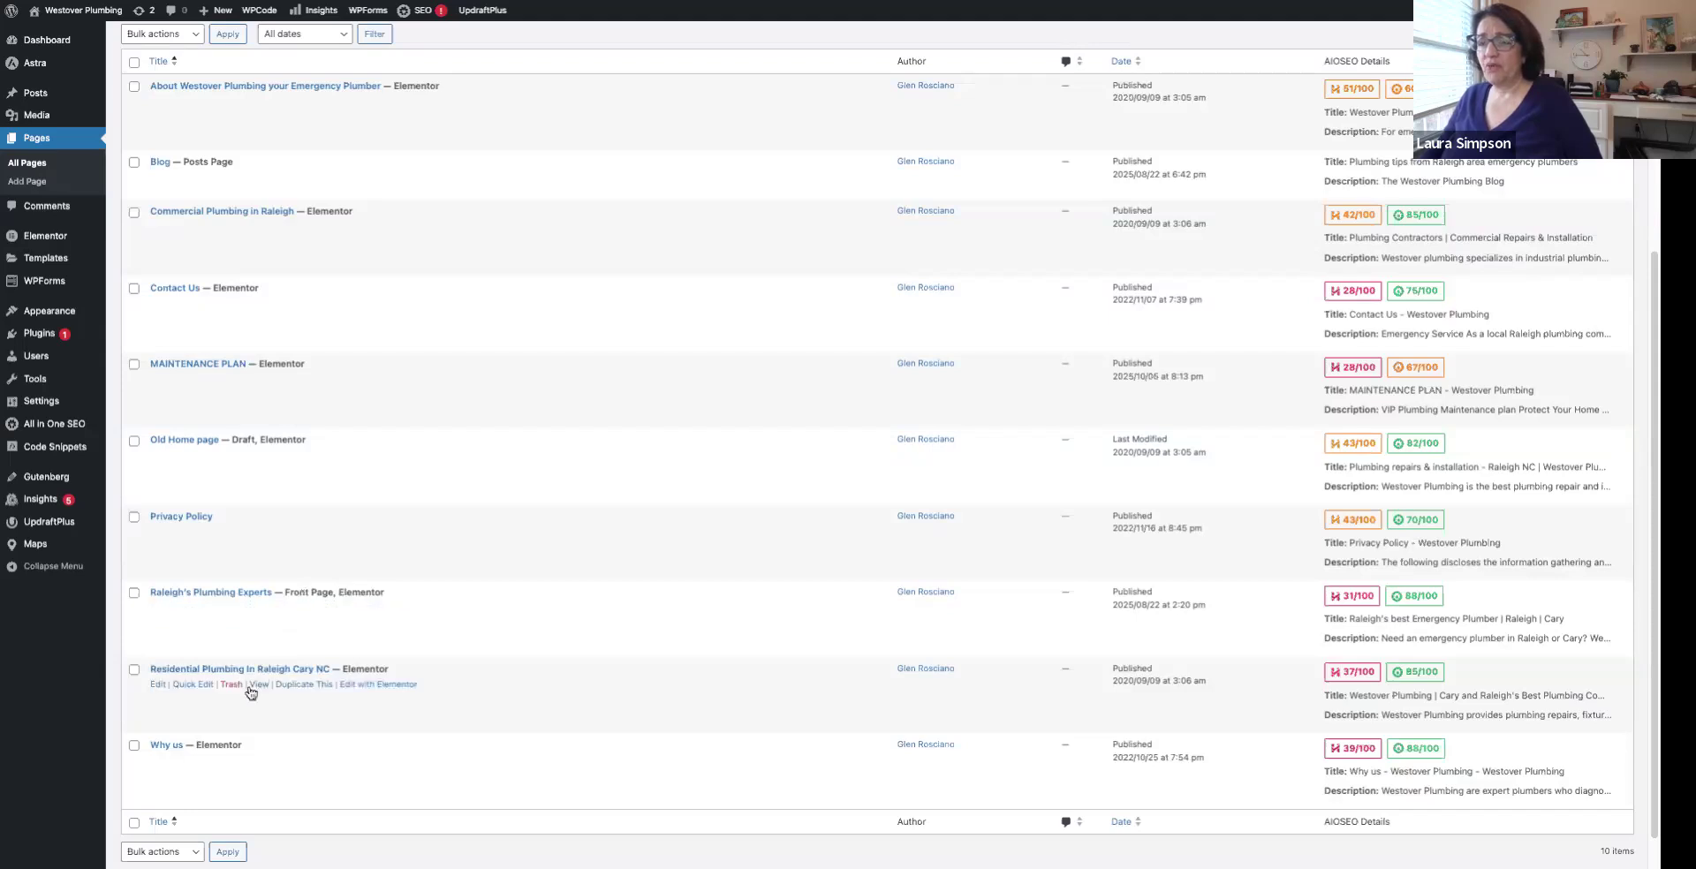
{"action": "left_click", "coordinate": [297, 689]}
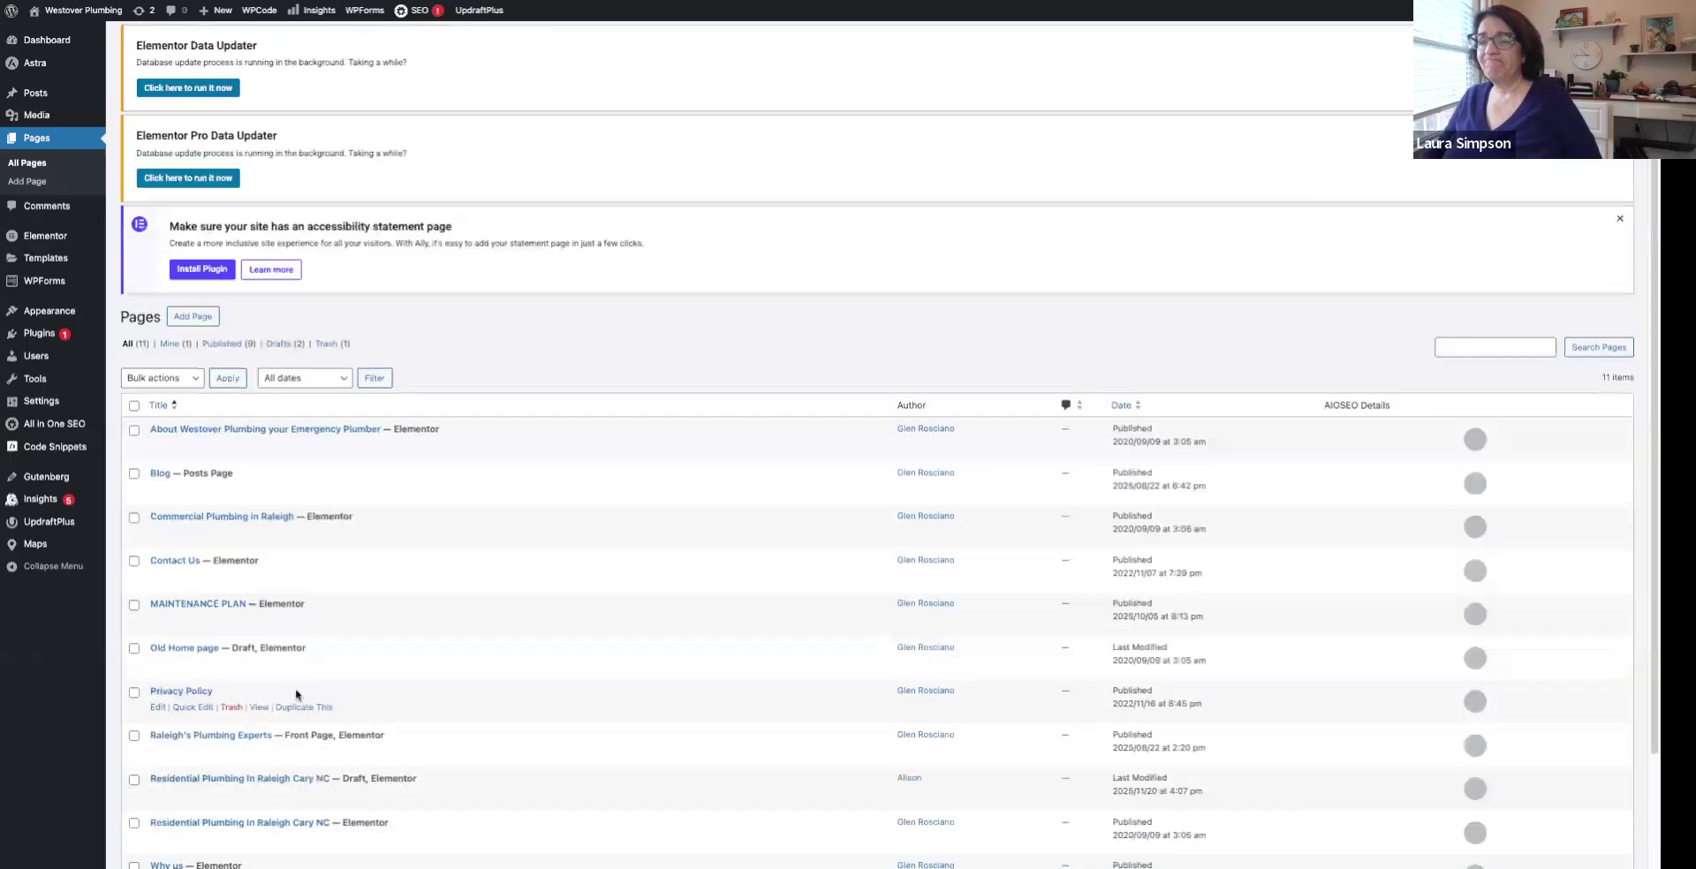
Open the draft copy of "Residential Plumbing In Raleigh Cary NC" for editing with Elementor
{"action": "scroll", "coordinate": [592, 664], "scroll_direction": "down", "scroll_amount": 3}
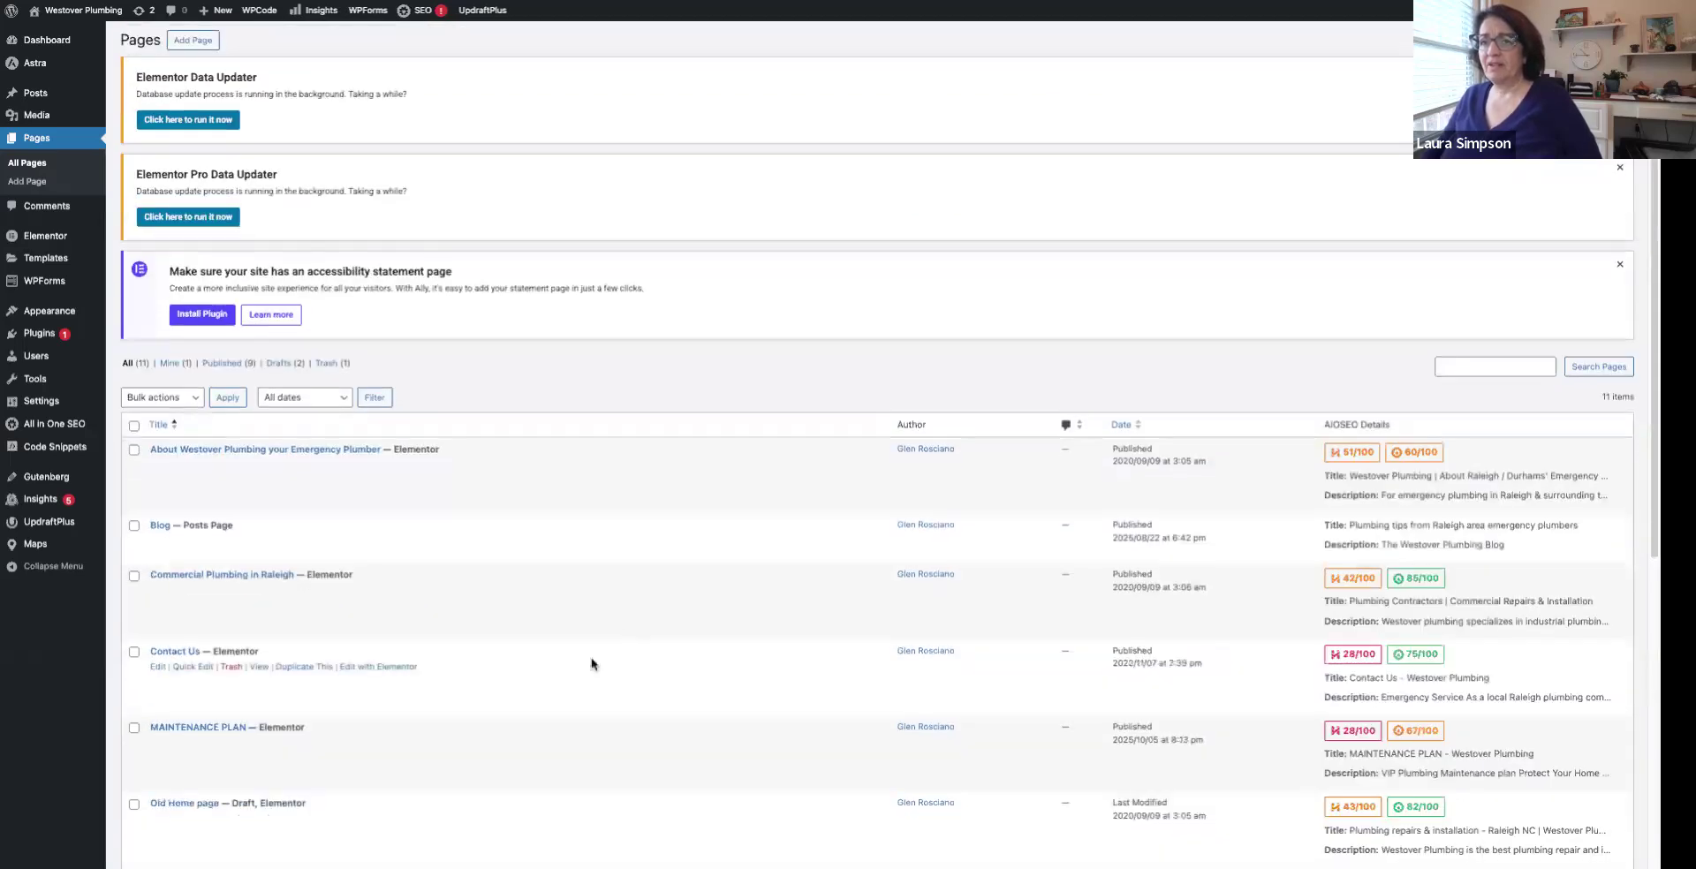
{"action": "scroll", "coordinate": [592, 665], "scroll_direction": "down", "scroll_amount": 5}
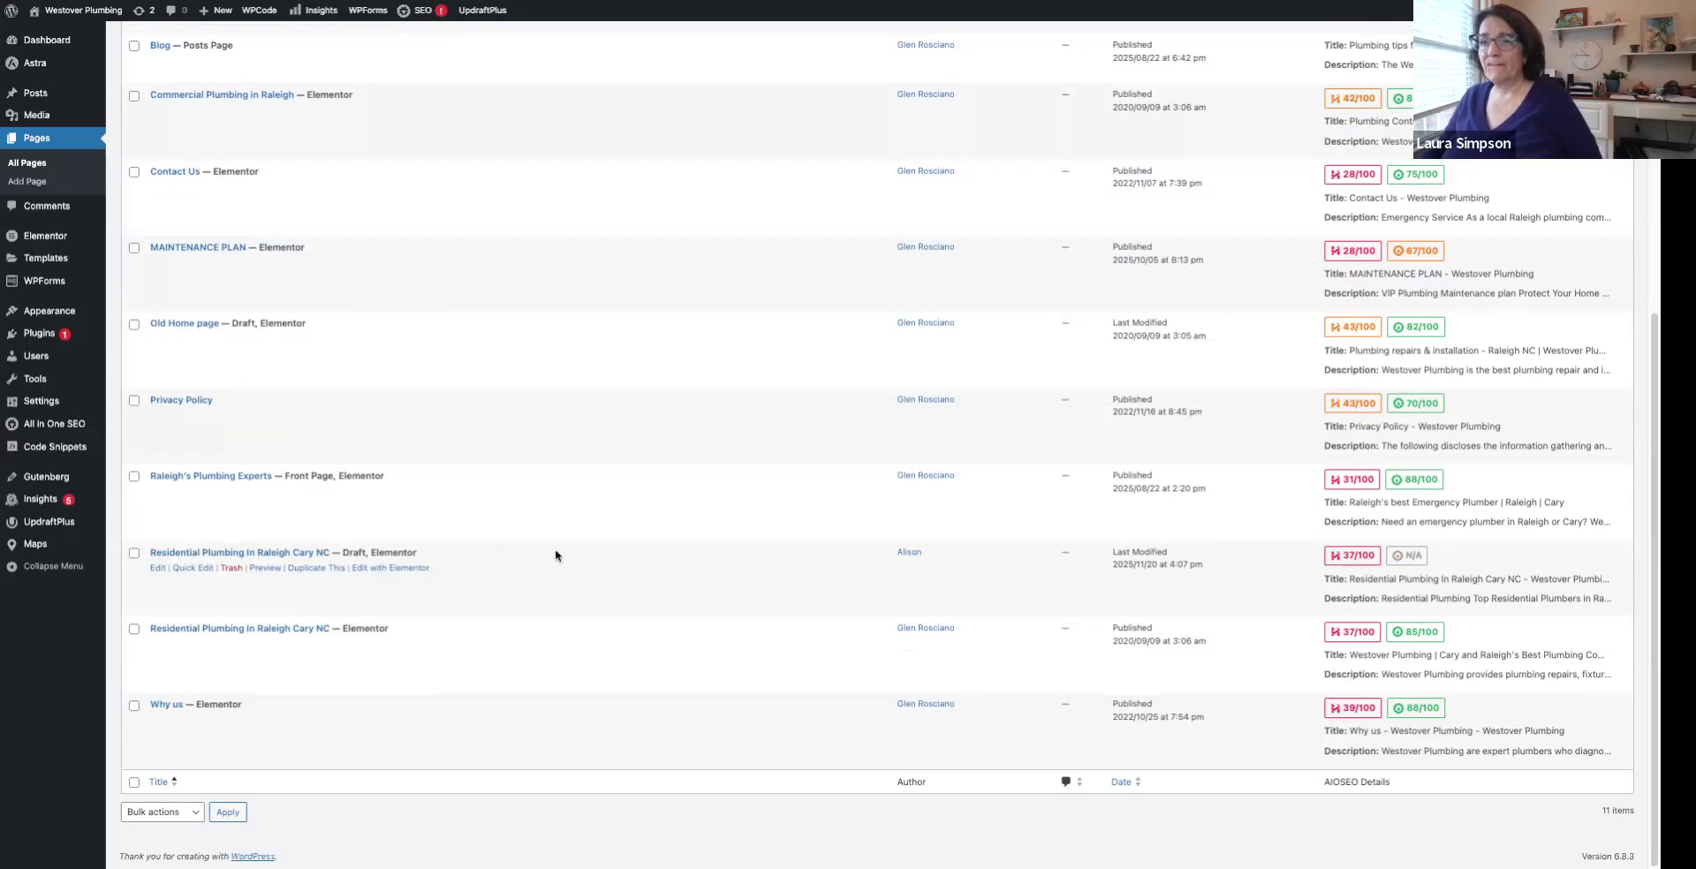
{"action": "left_click", "coordinate": [382, 572]}
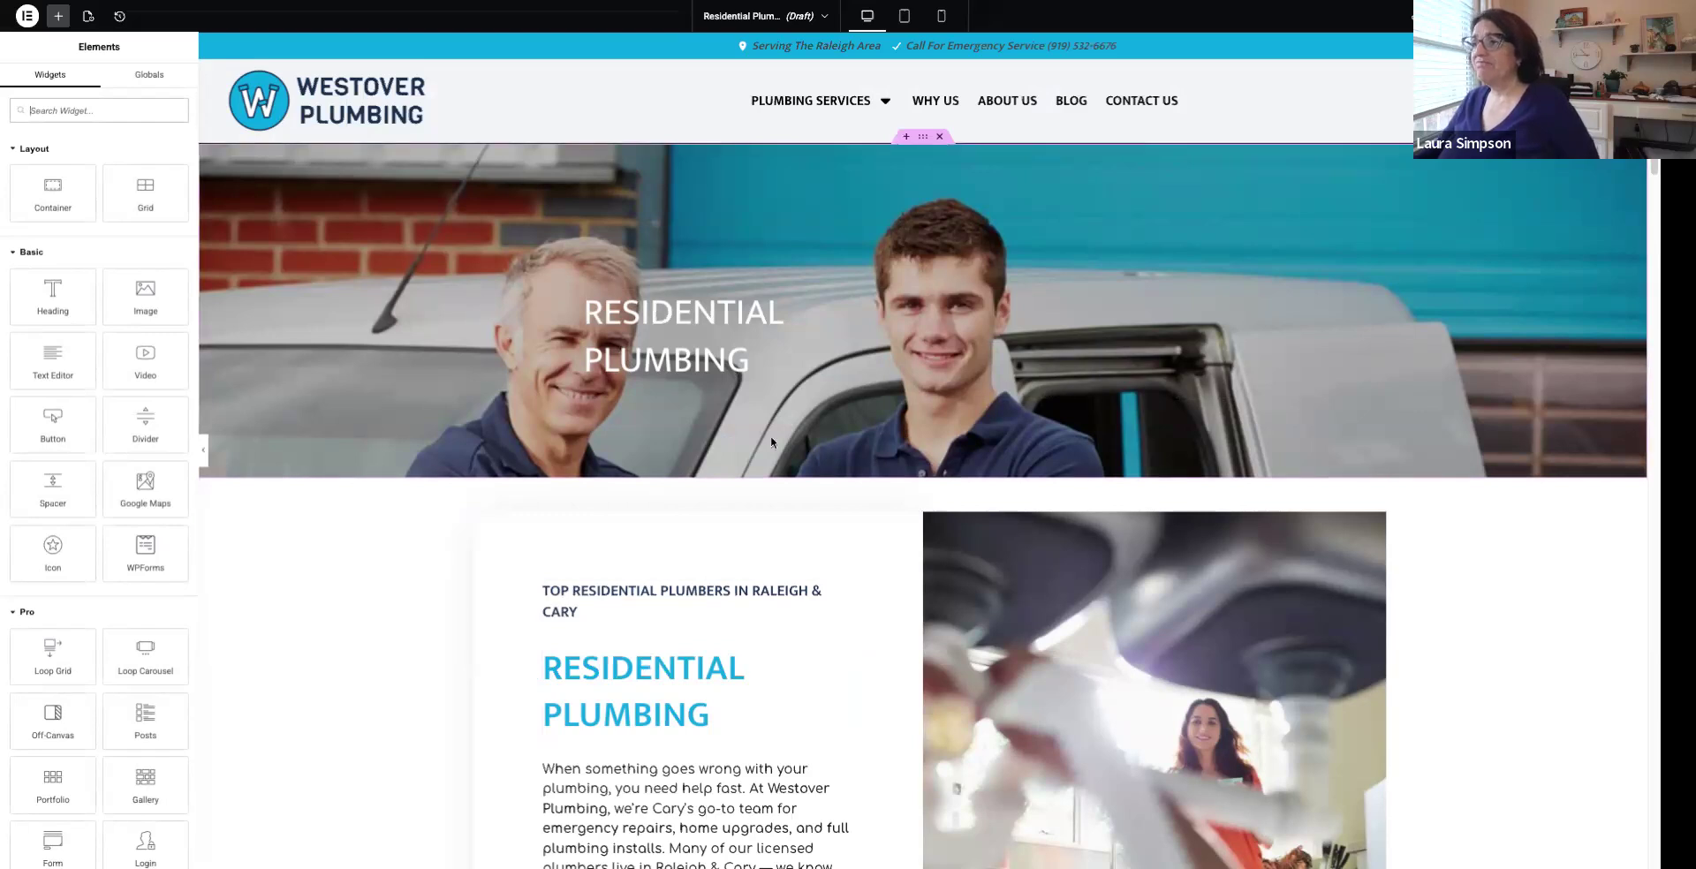
Change the hero banner's image box title to "Water heaters"
{"action": "left_click", "coordinate": [922, 140]}
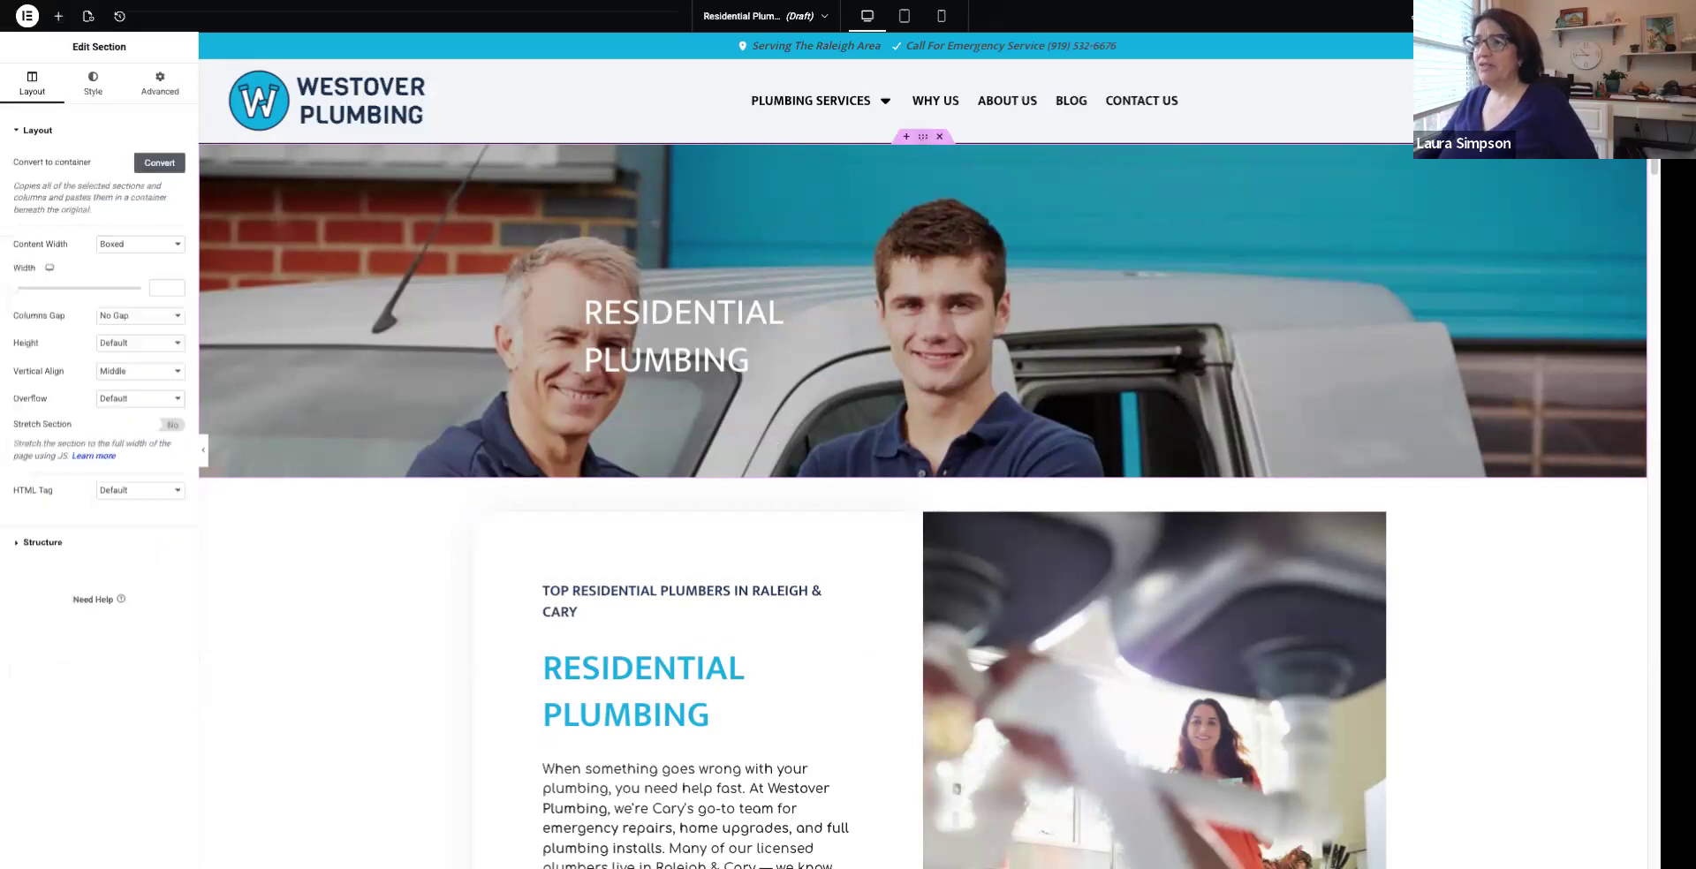
{"action": "left_click", "coordinate": [747, 358]}
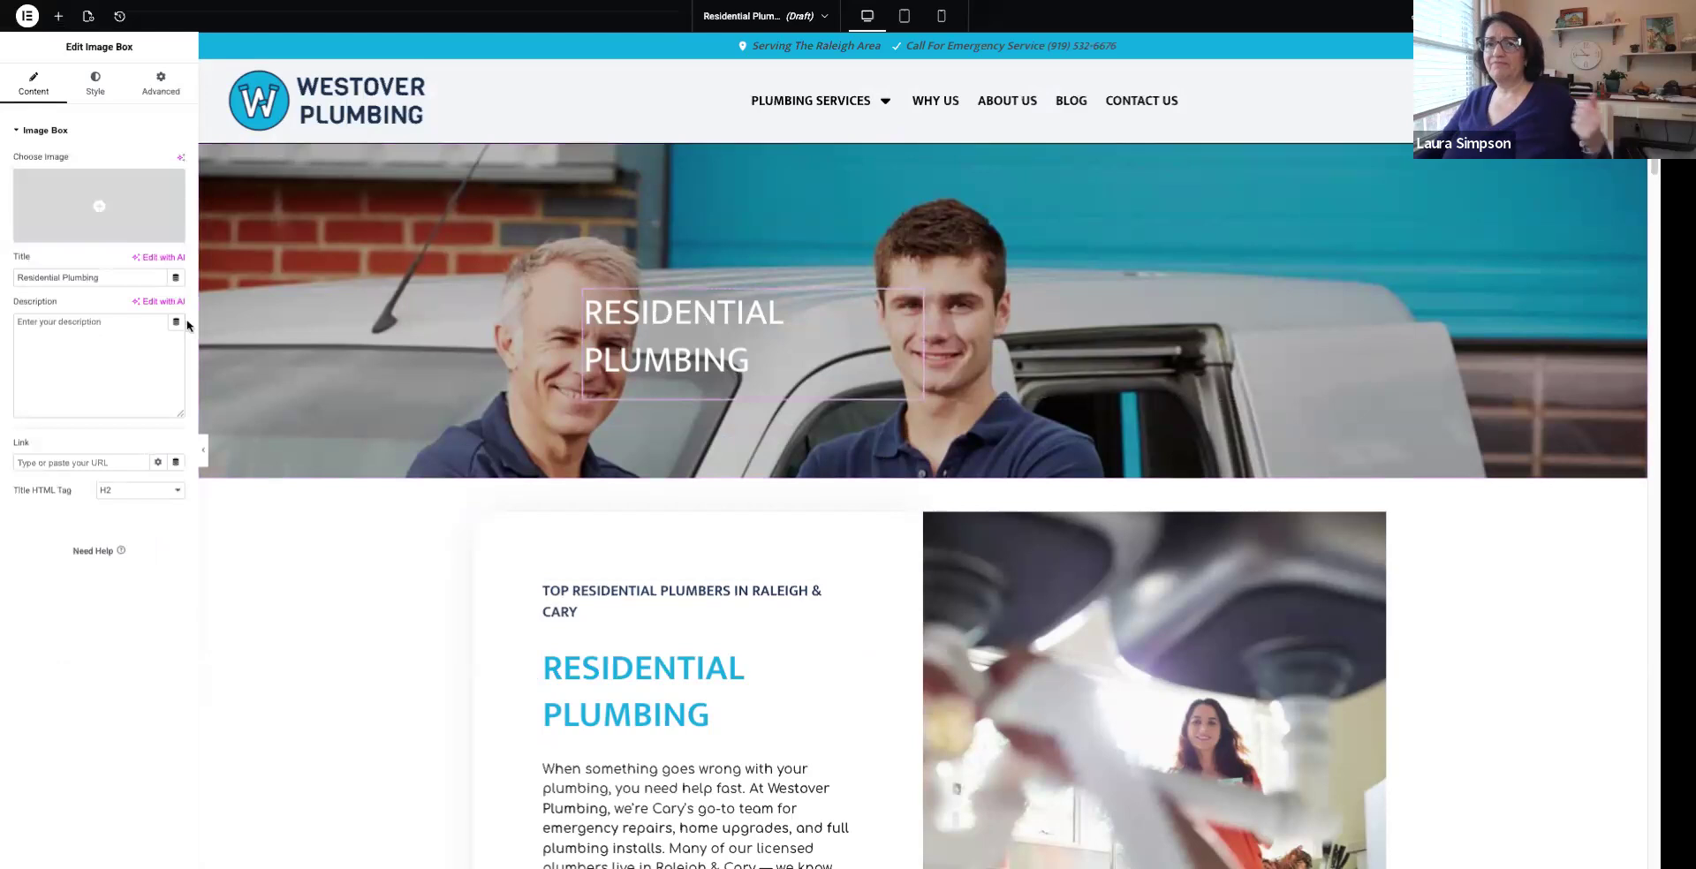
{"action": "triple_click", "coordinate": [94, 277]}
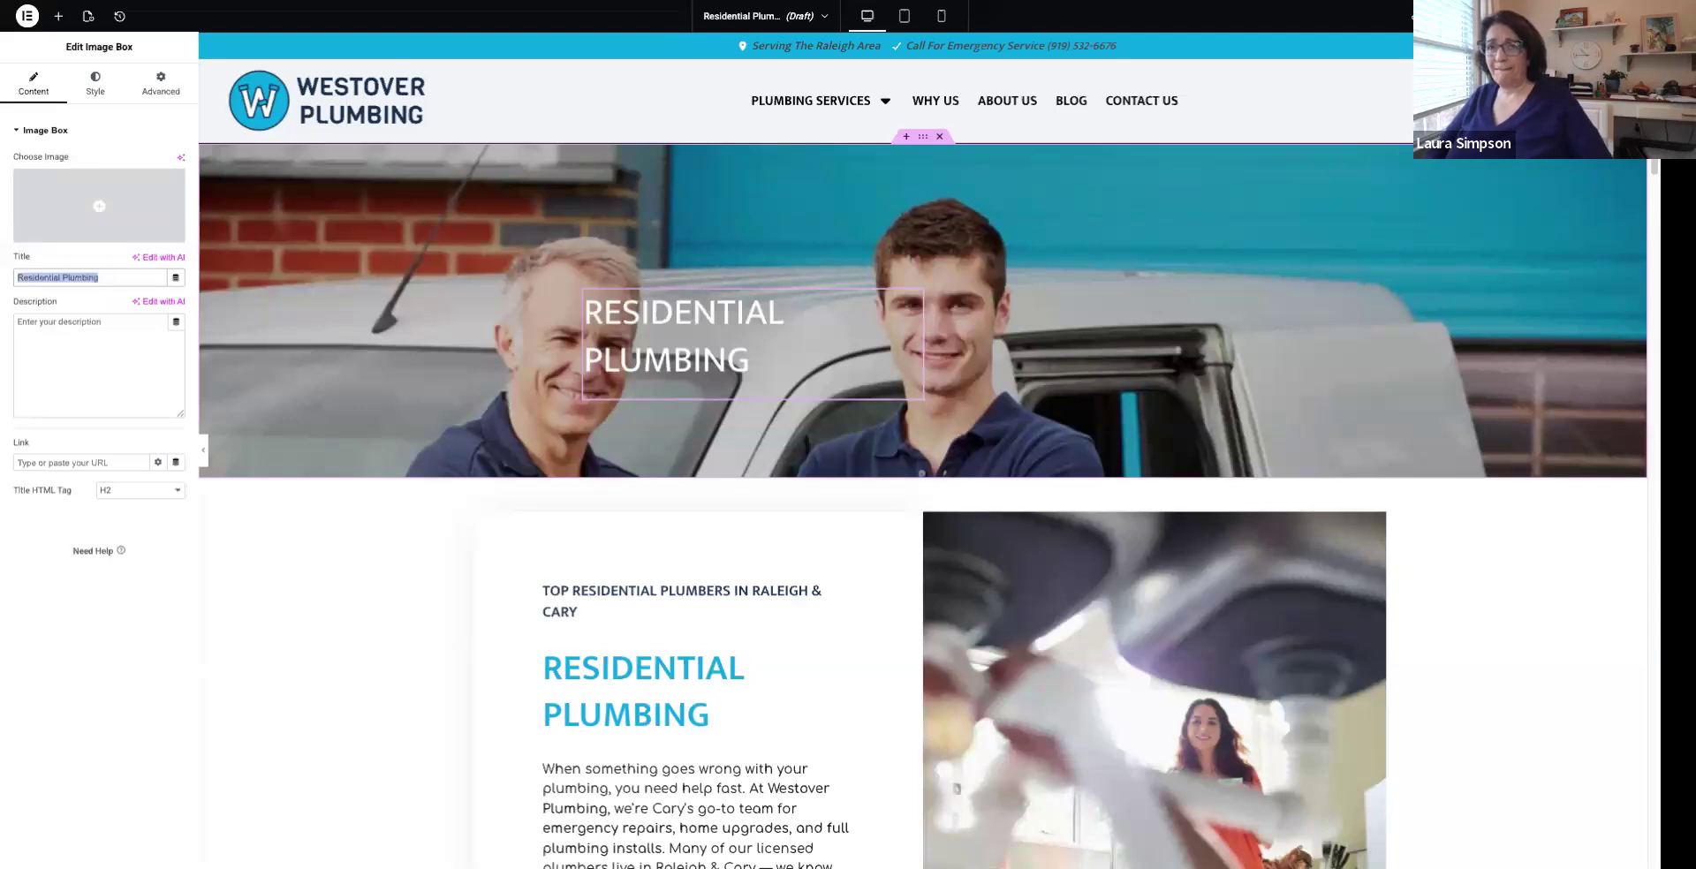
{"action": "type", "text": "Waer"}
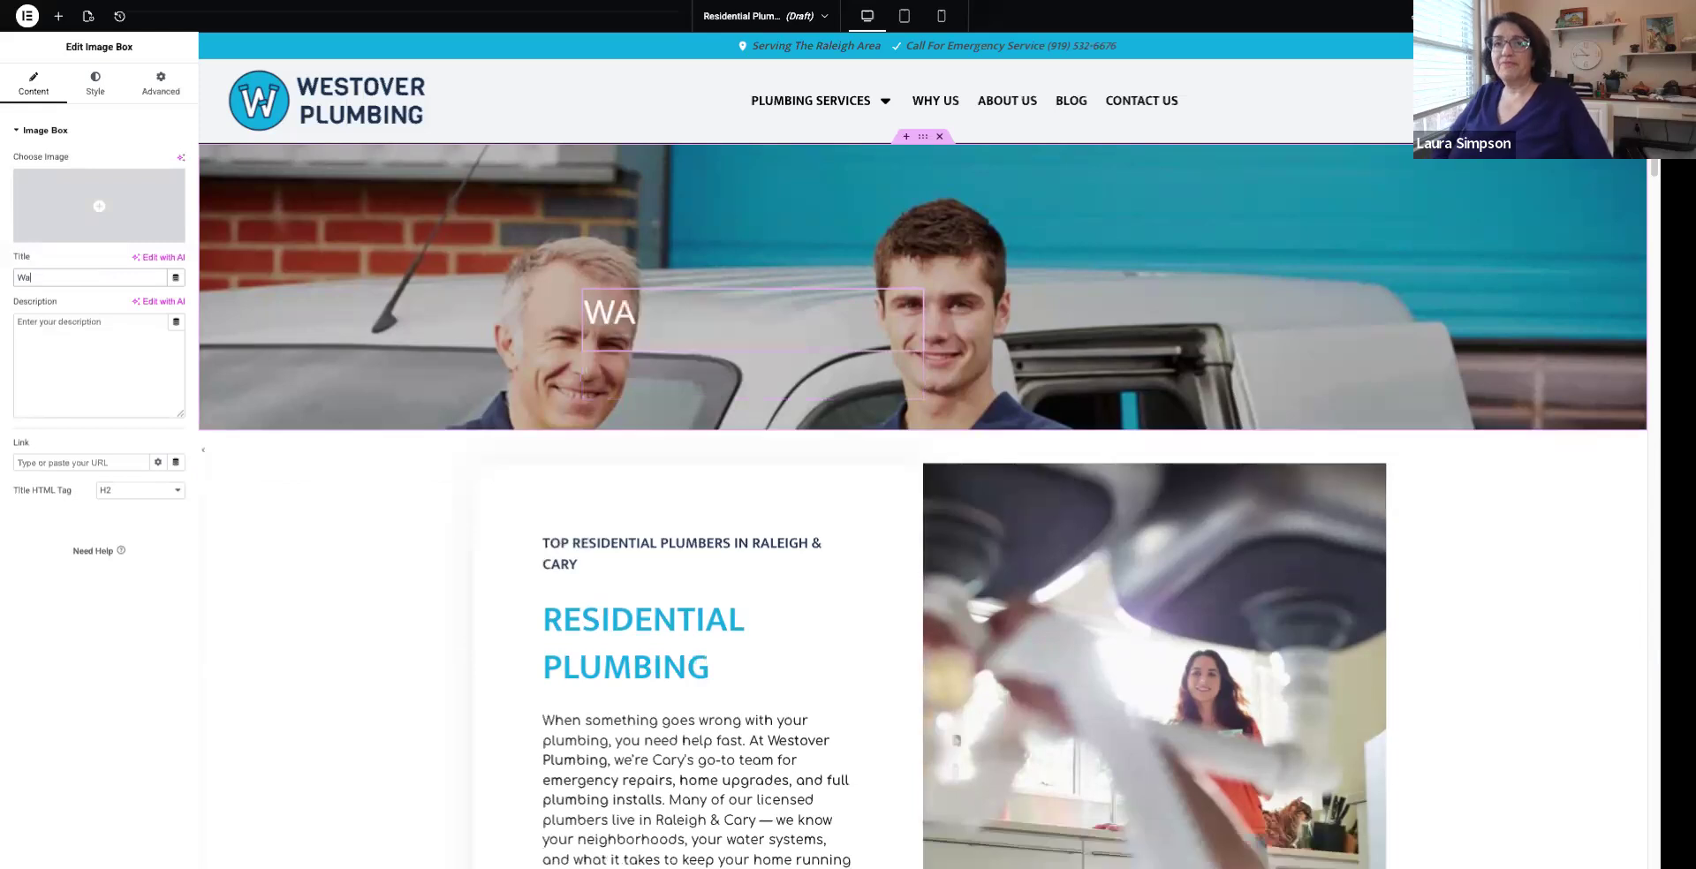
{"action": "key", "text": "BackSpace"}
{"action": "key", "text": "BackSpace"}
{"action": "key", "text": "BackSpace"}
{"action": "type", "text": "ater"}
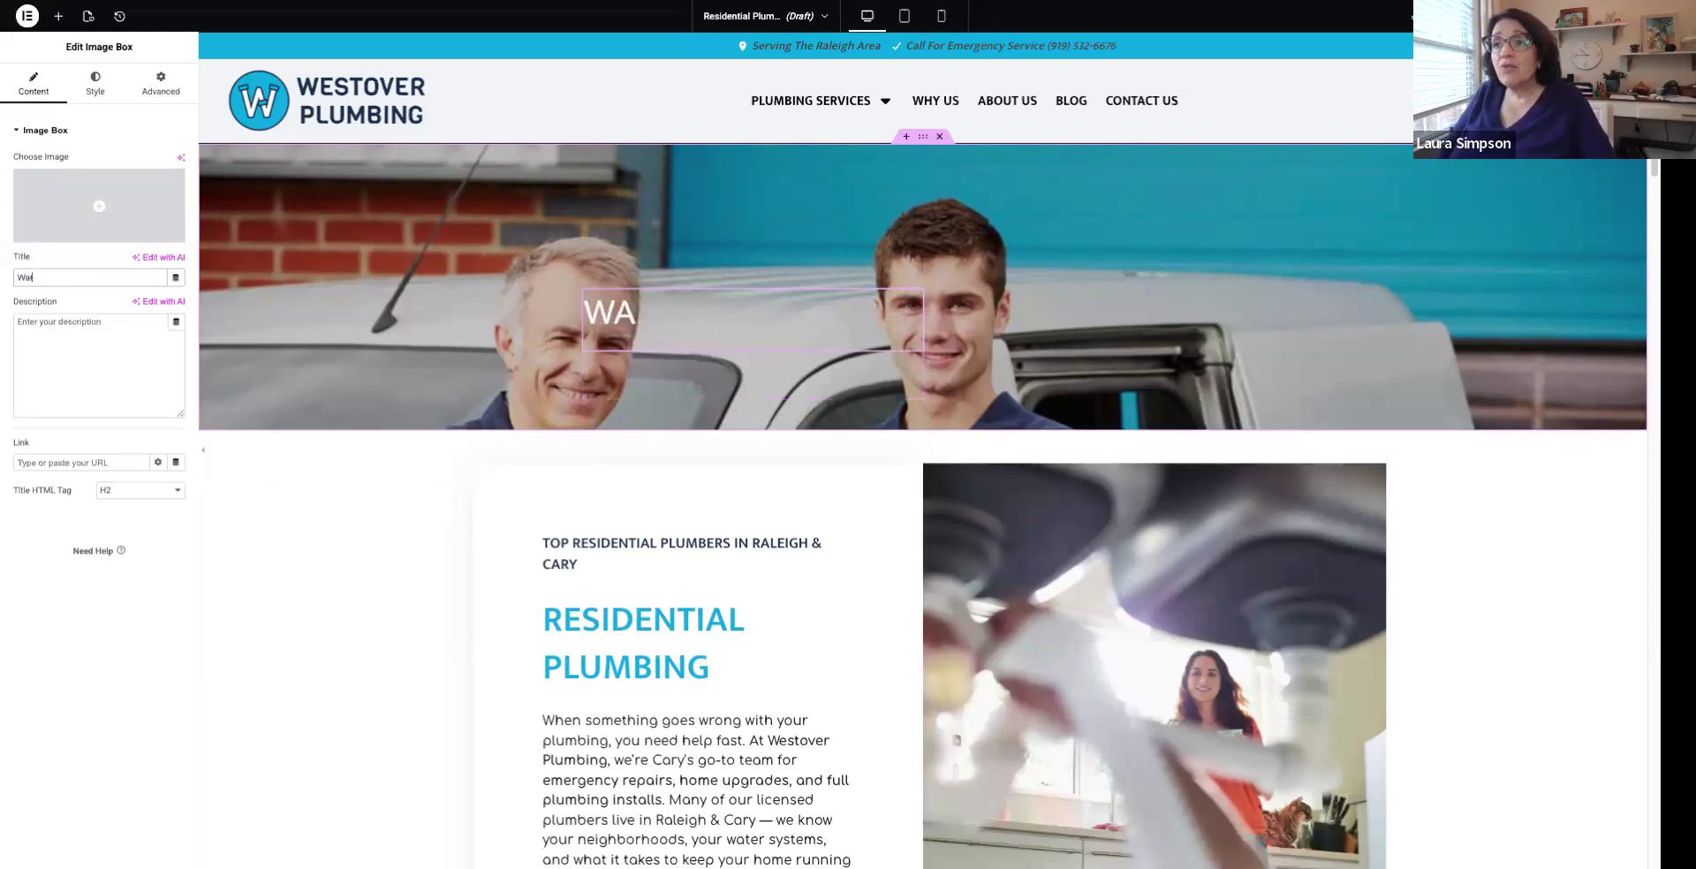
{"action": "type", "text": " heaters"}
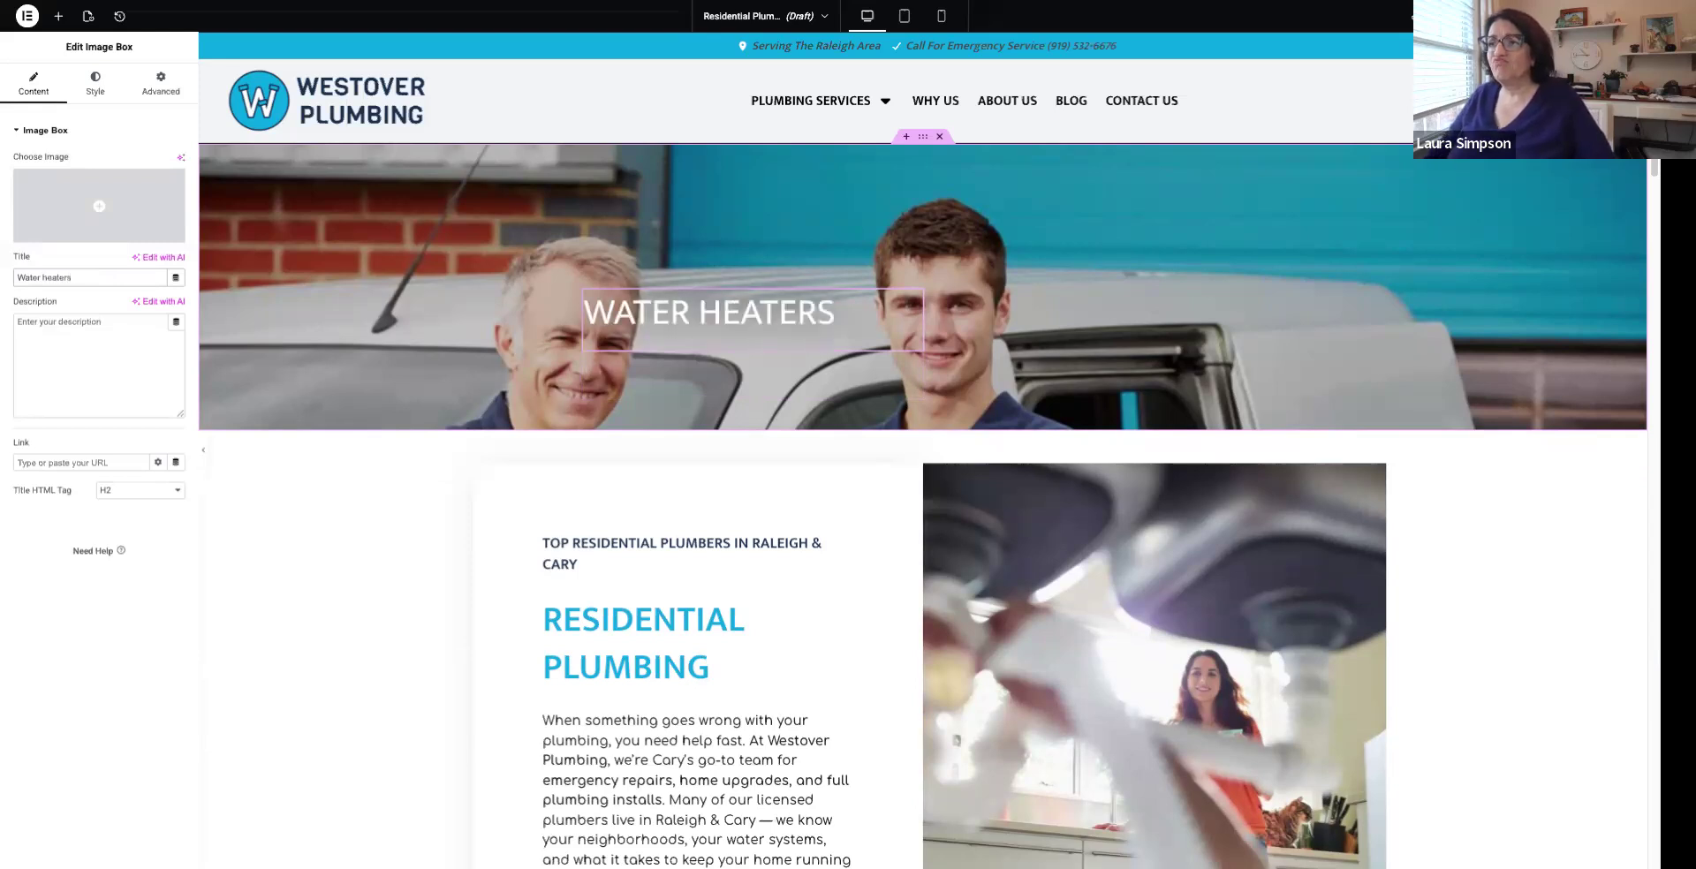
Replace the hero section's background image with the water heater photo from the media library and set its position to Center Center
{"action": "left_click", "coordinate": [922, 137]}
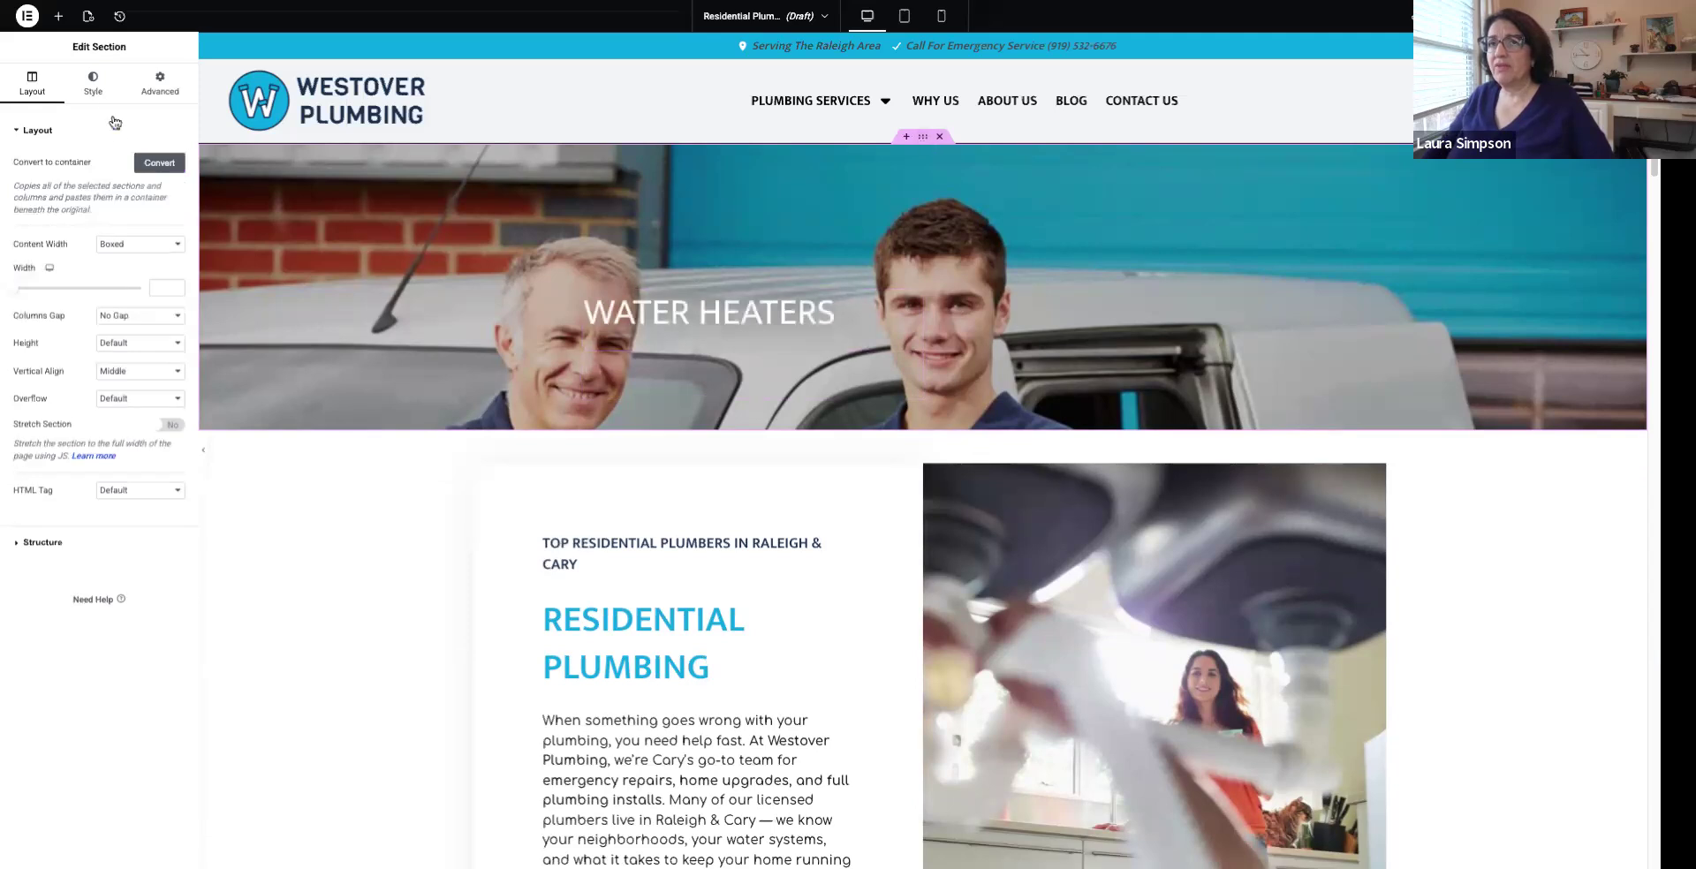
{"action": "left_click", "coordinate": [93, 83]}
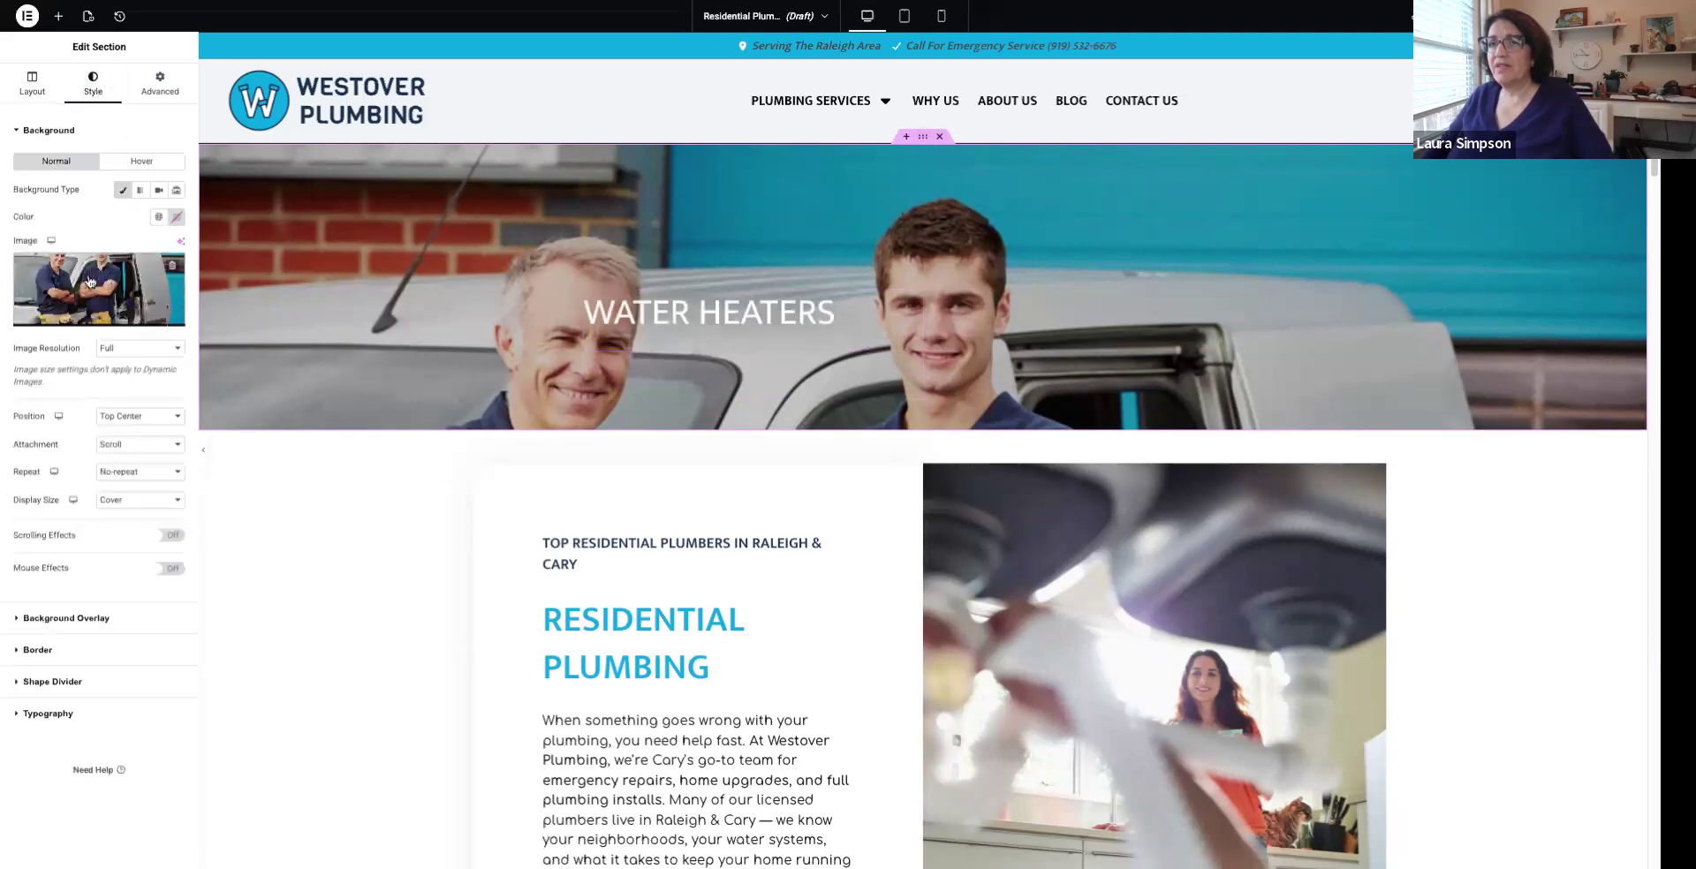
{"action": "left_click", "coordinate": [174, 268]}
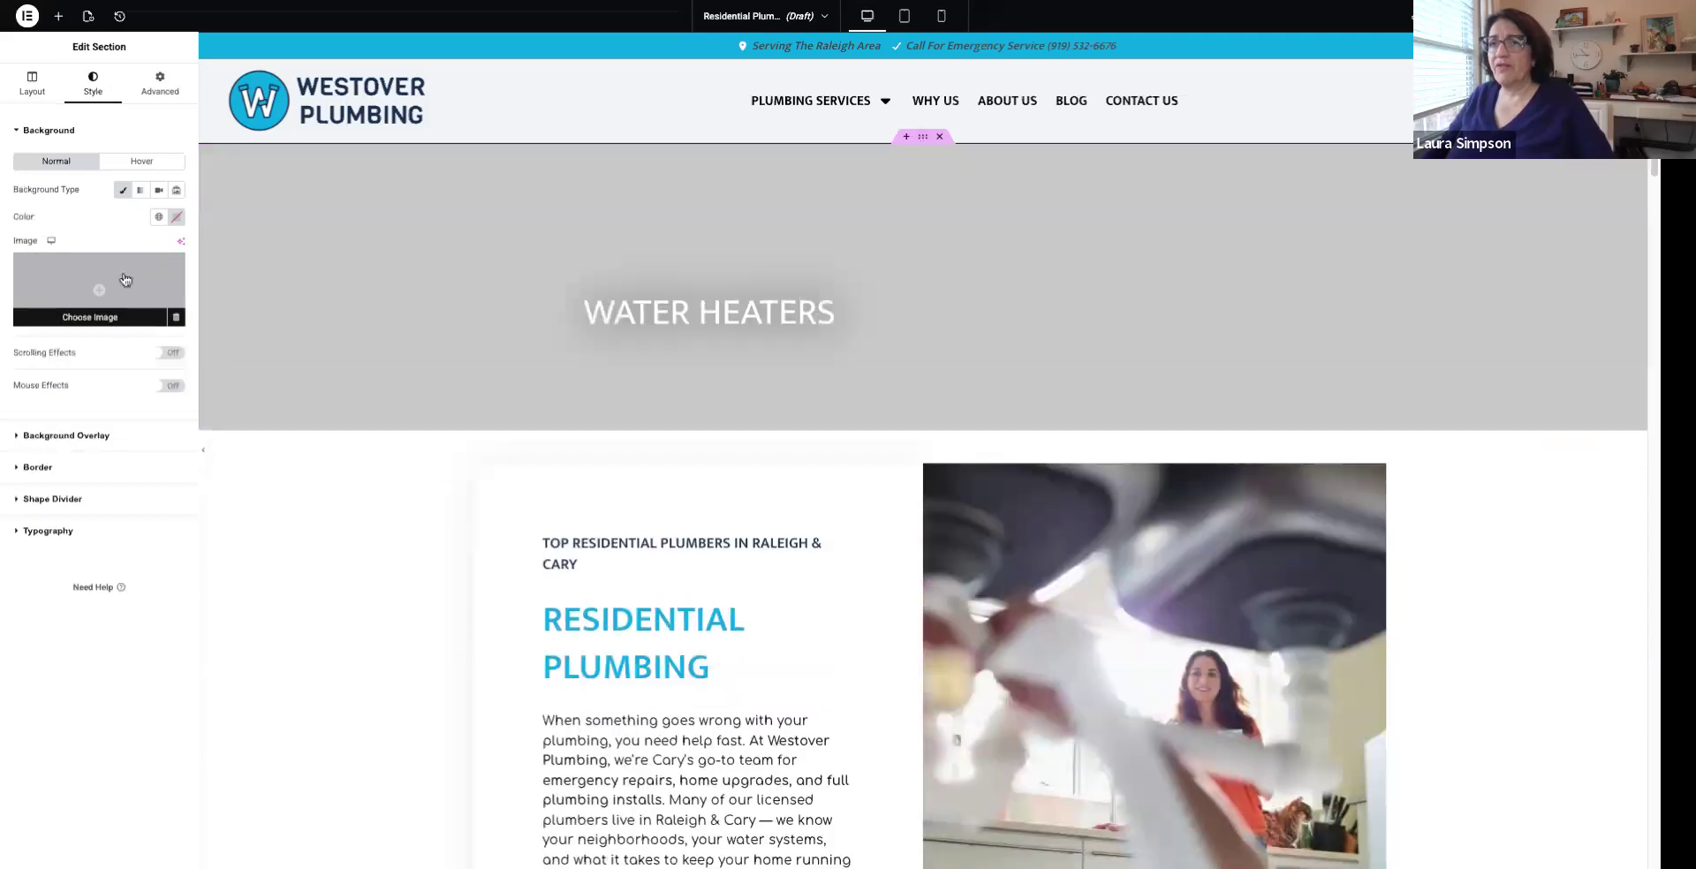
{"action": "left_click", "coordinate": [124, 278]}
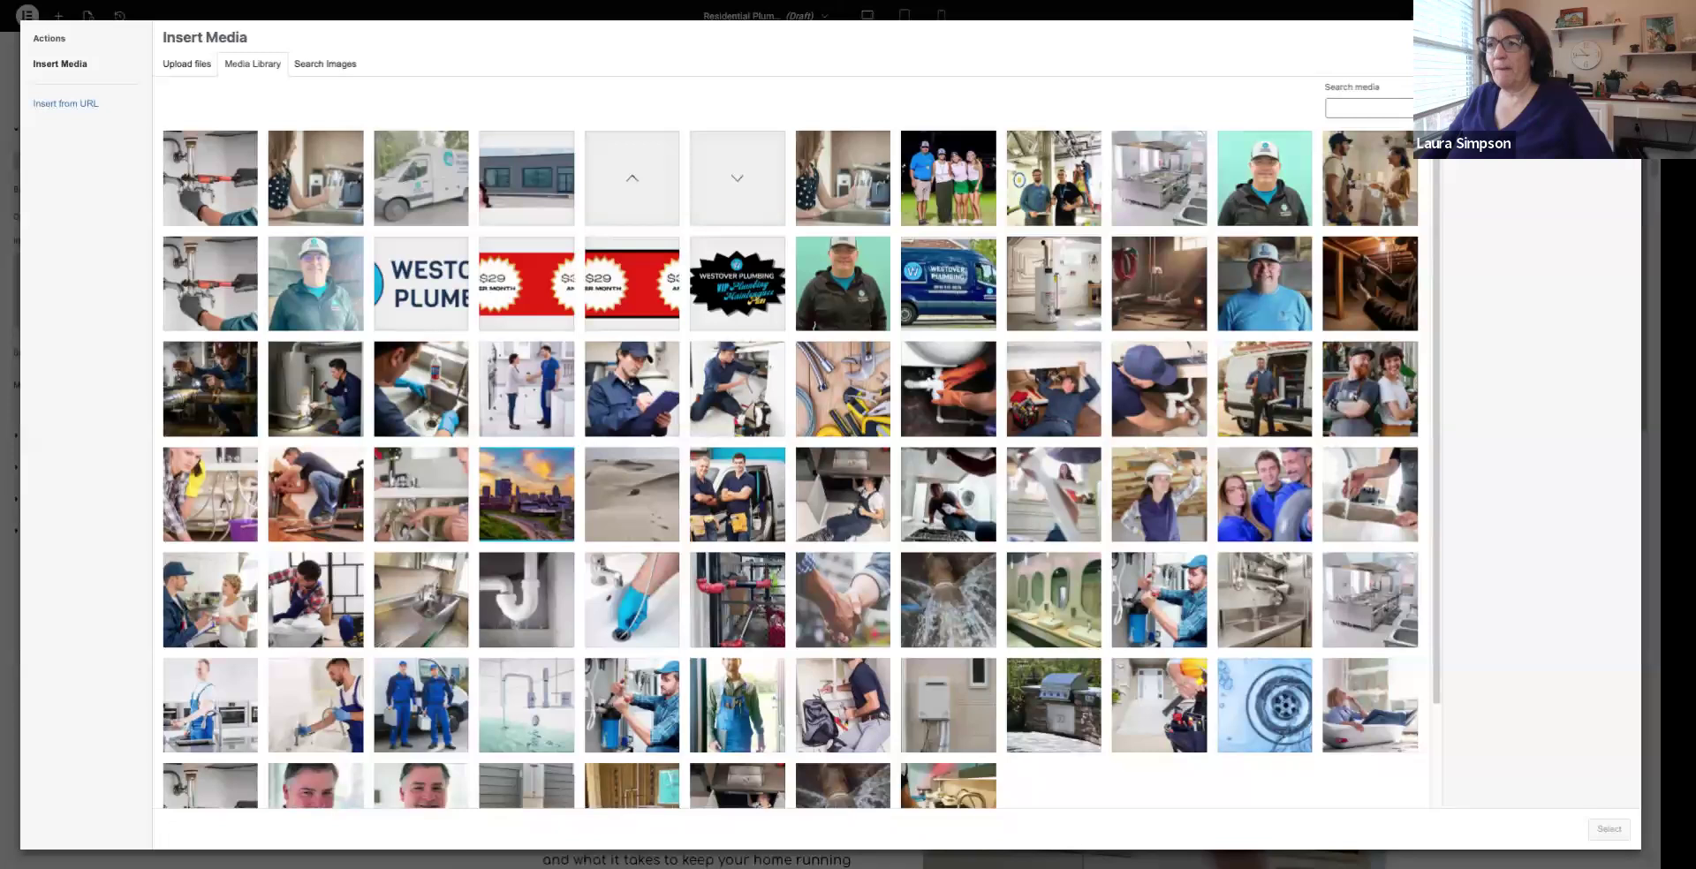
{"action": "left_click", "coordinate": [1044, 297]}
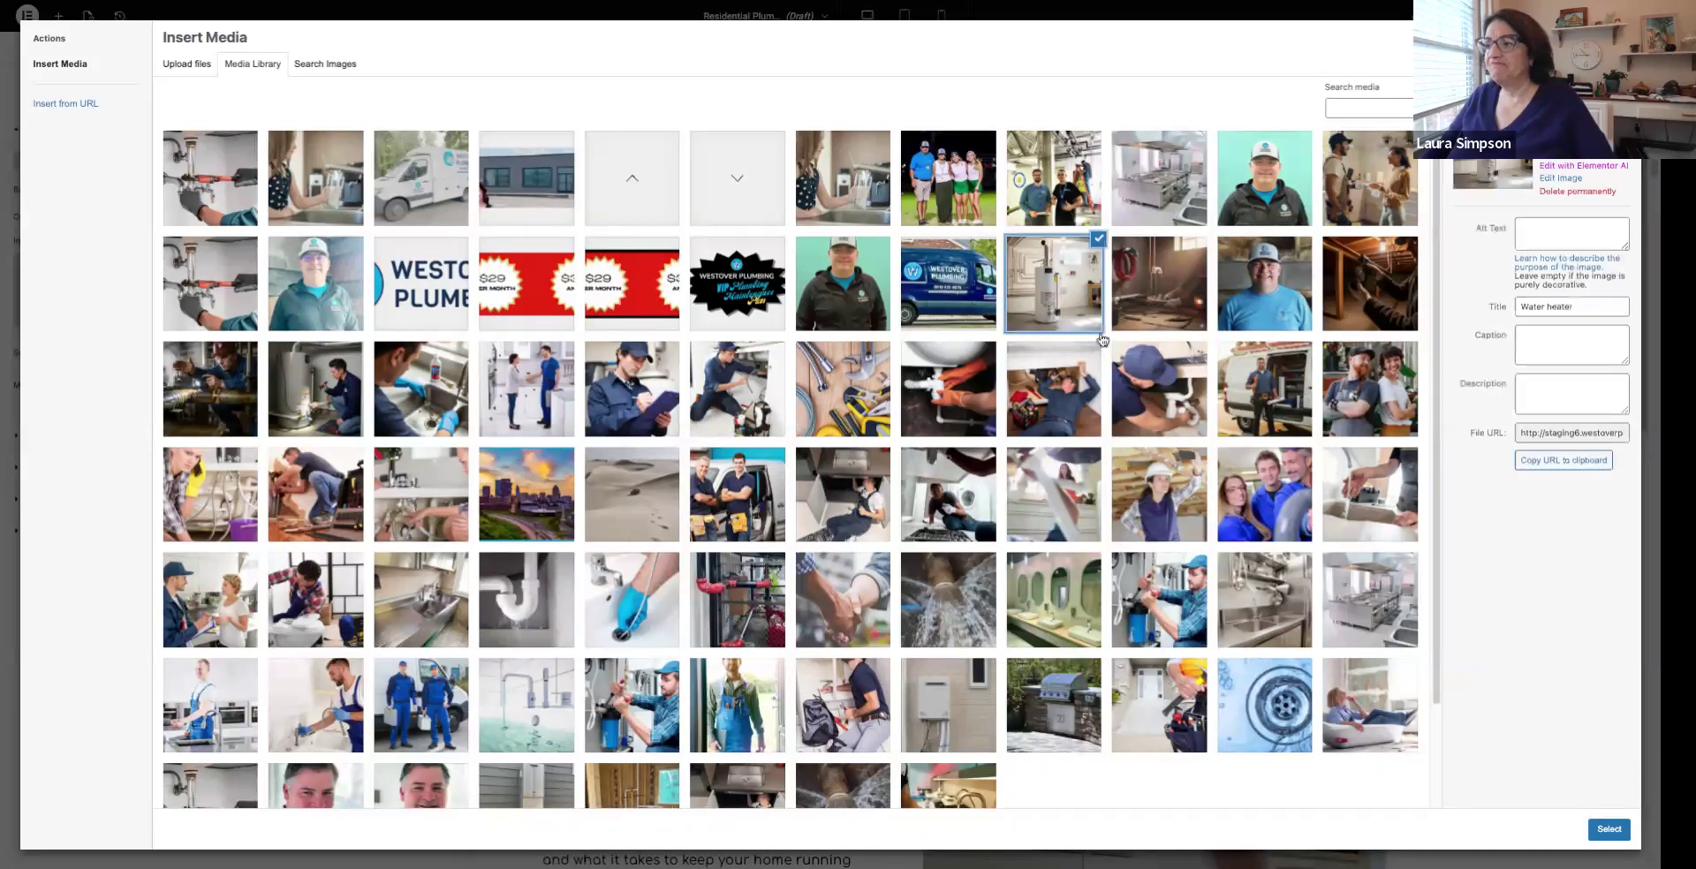
{"action": "left_click", "coordinate": [1608, 828]}
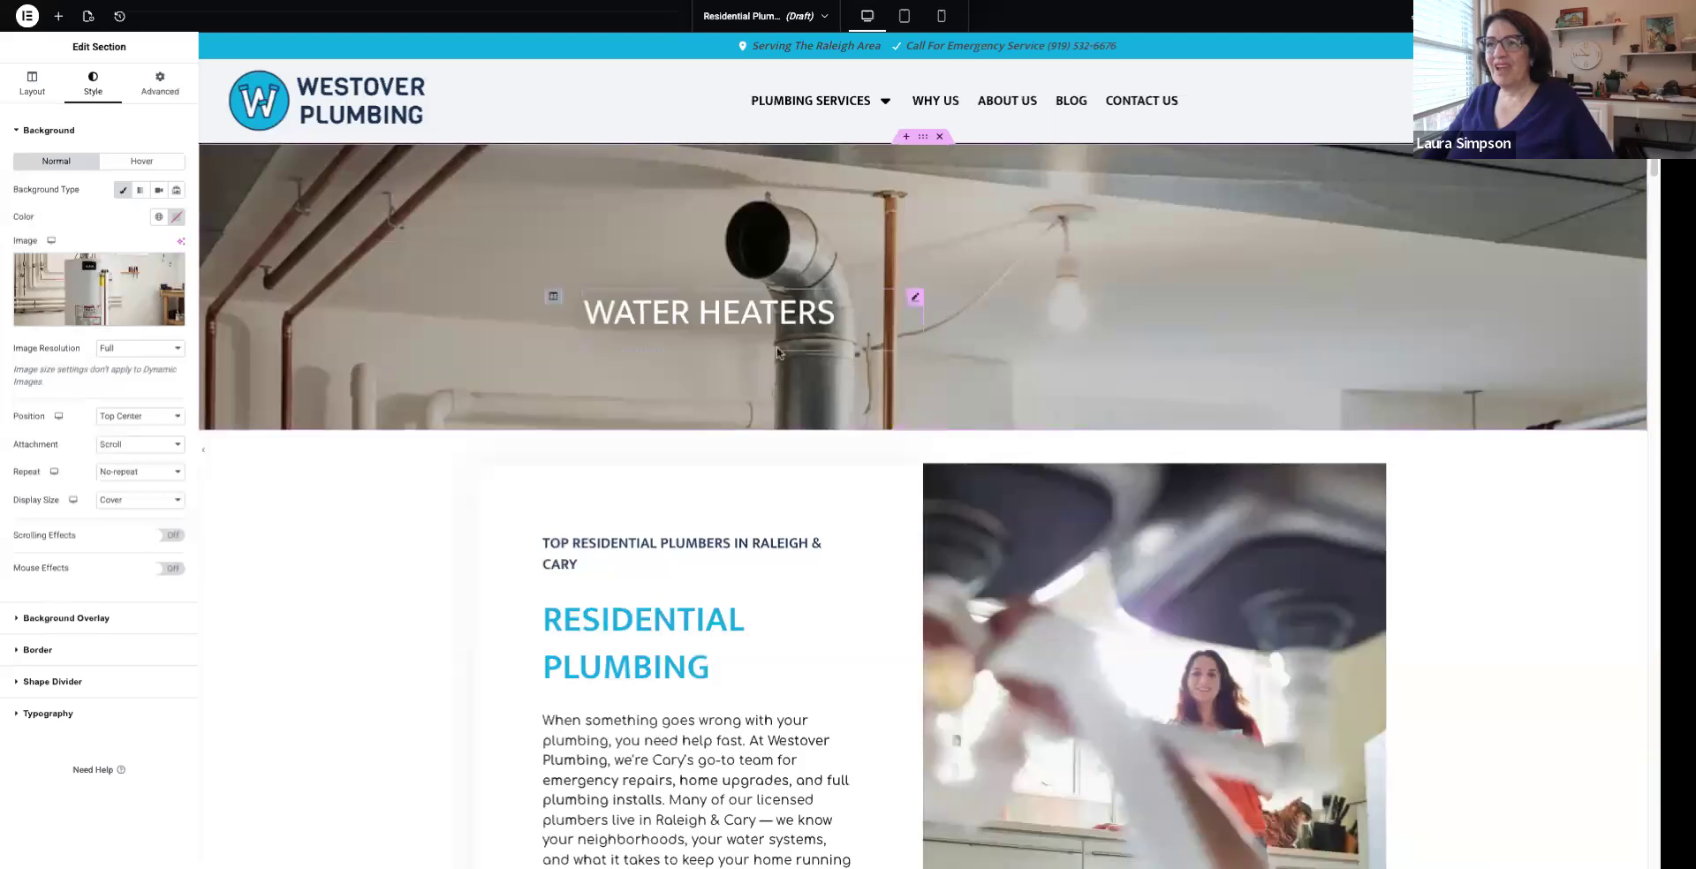
{"action": "left_click", "coordinate": [132, 416]}
{"action": "left_click", "coordinate": [138, 372]}
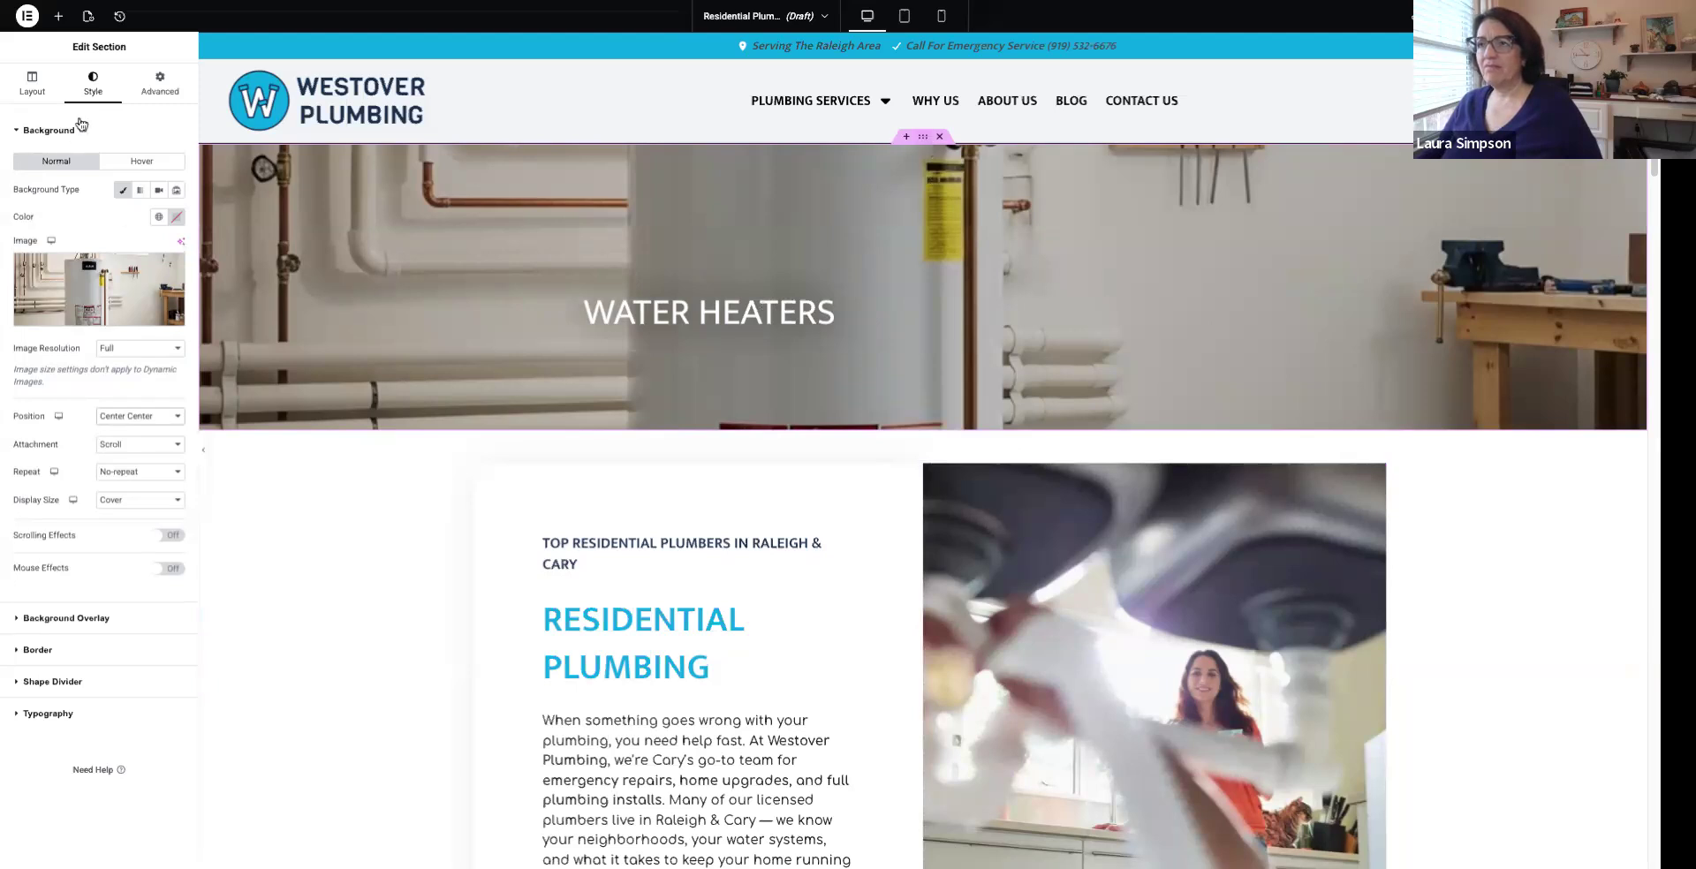
{"action": "left_click", "coordinate": [770, 328]}
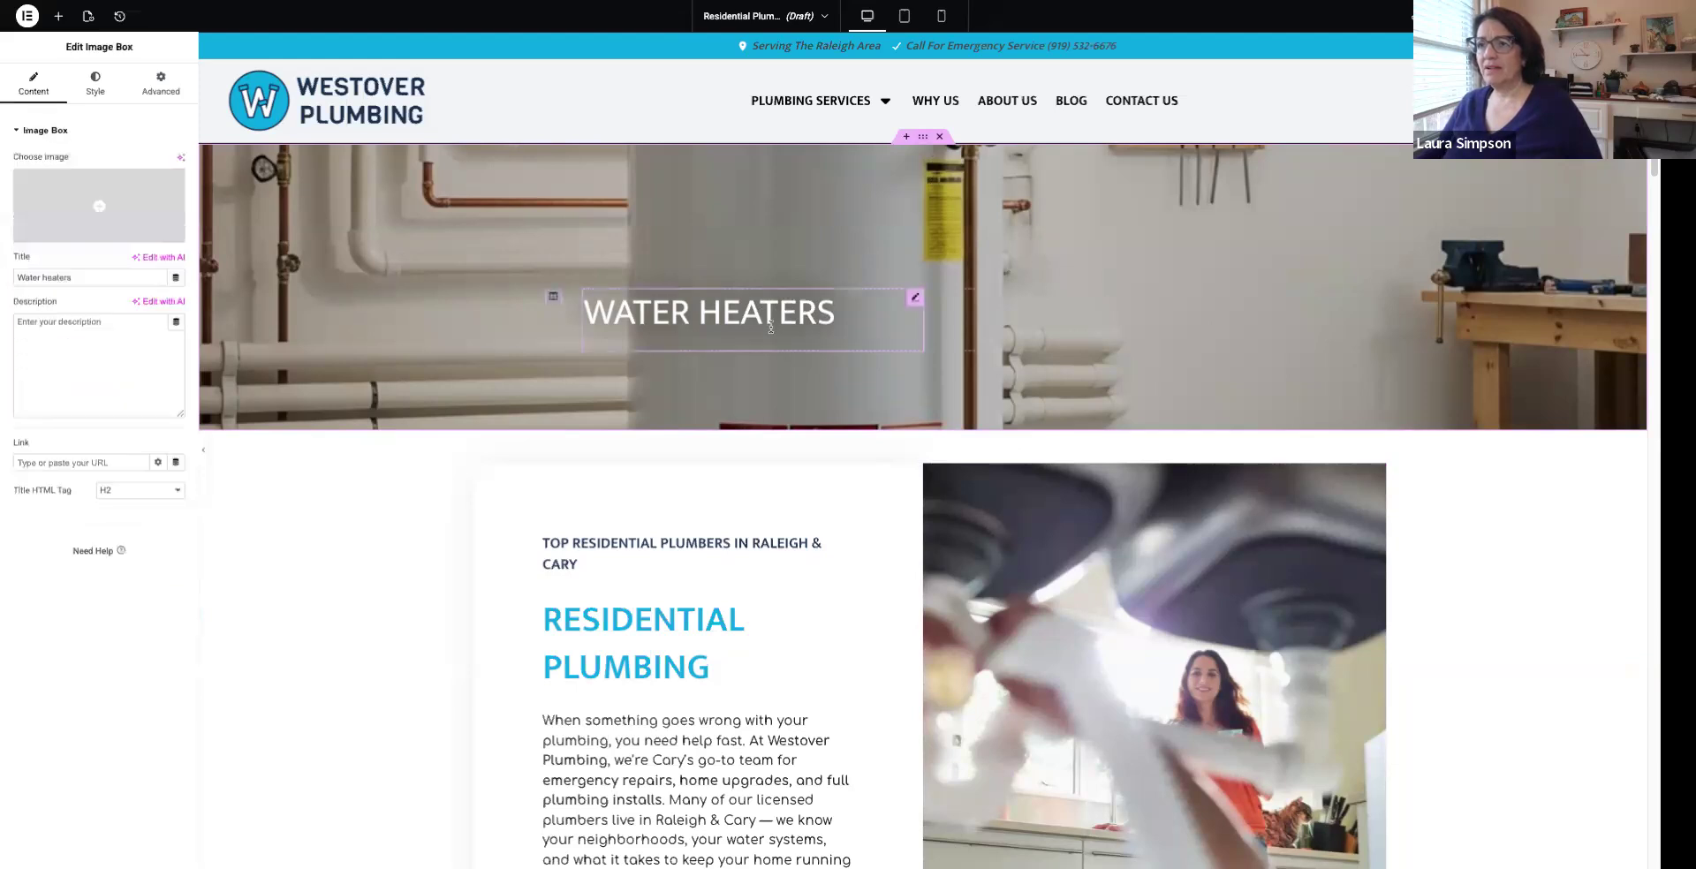
Change the small heading above "Residential Plumbing" to "Water Heater repair and replacement"
{"action": "left_click", "coordinate": [698, 545]}
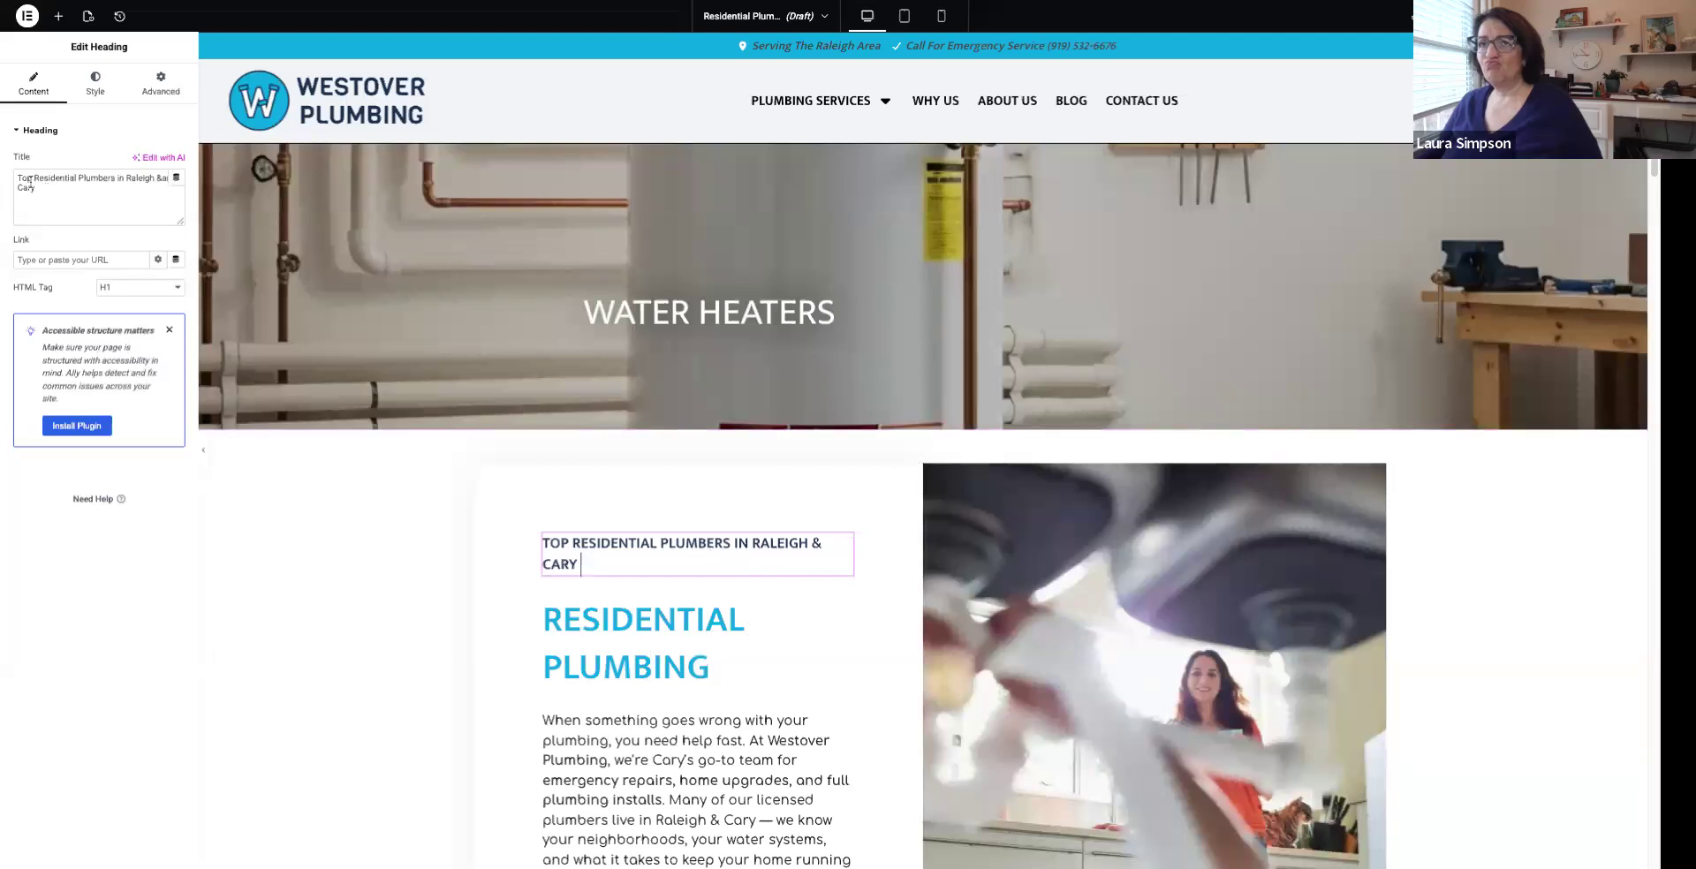
{"action": "left_click_drag", "start_coordinate": [16, 180], "coordinate": [39, 189]}
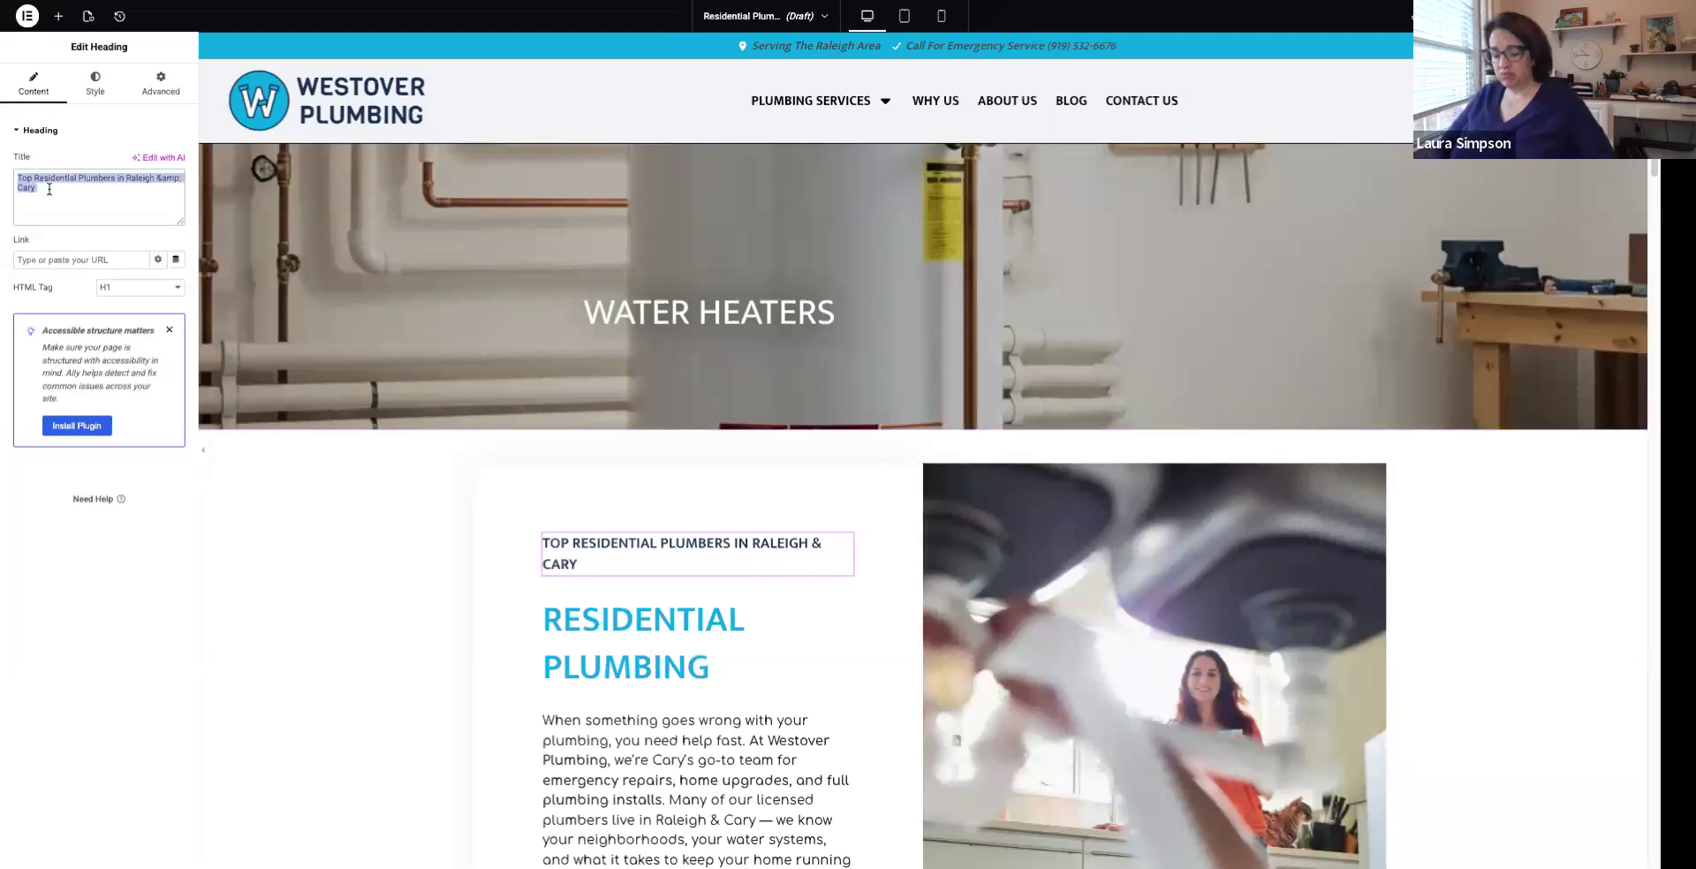
{"action": "type", "text": "Water H"}
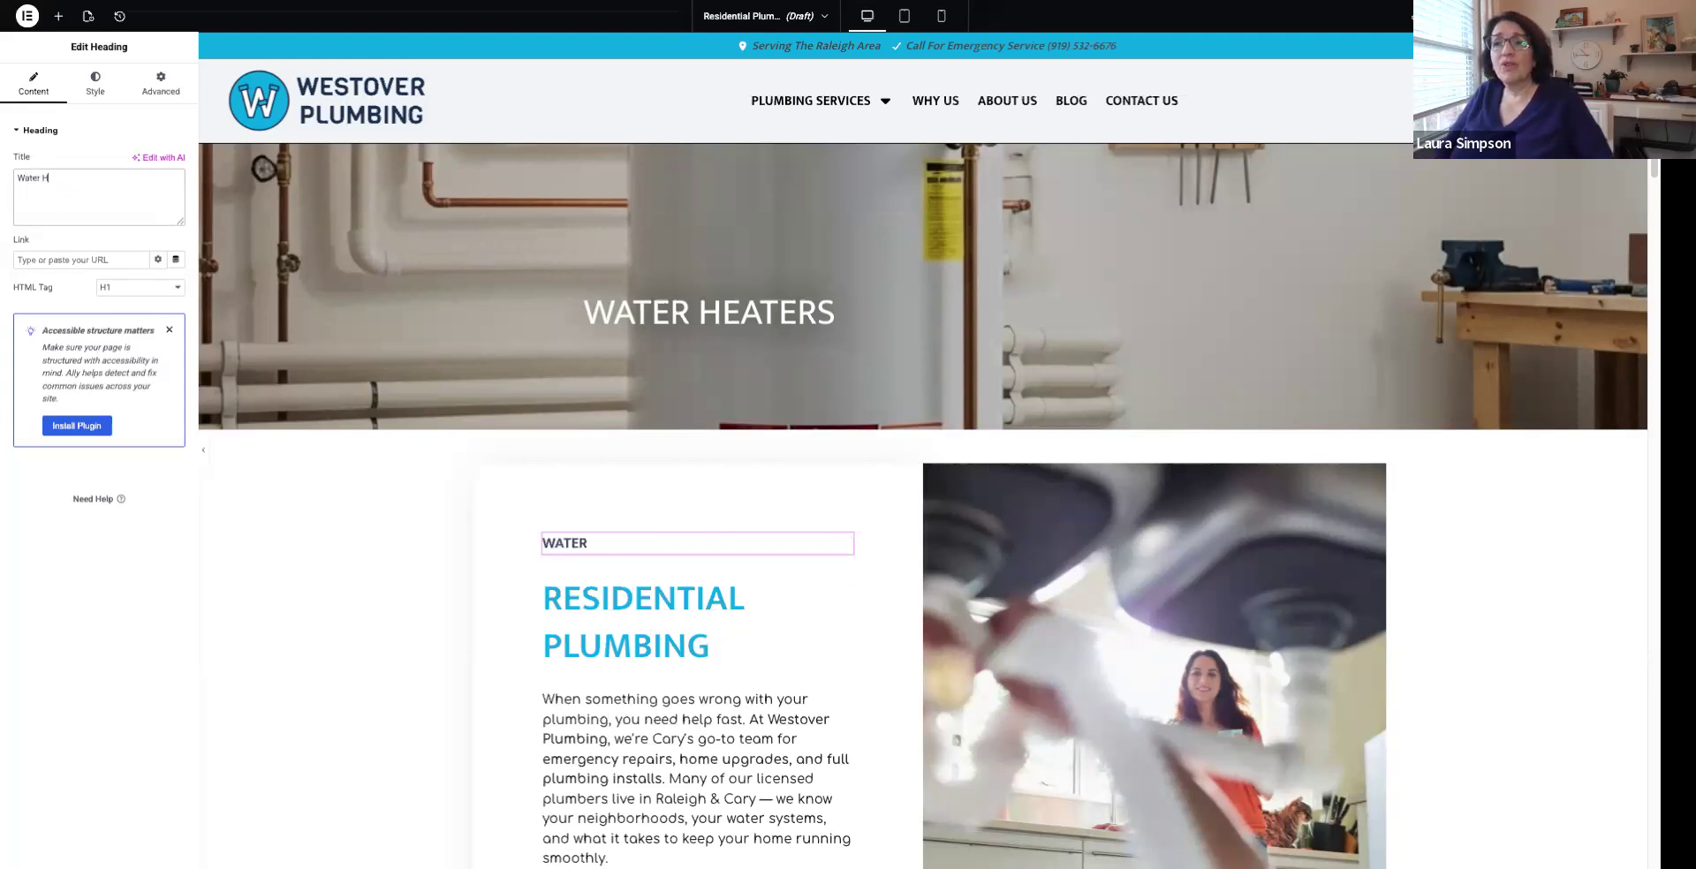
{"action": "type", "text": "eater repair and"}
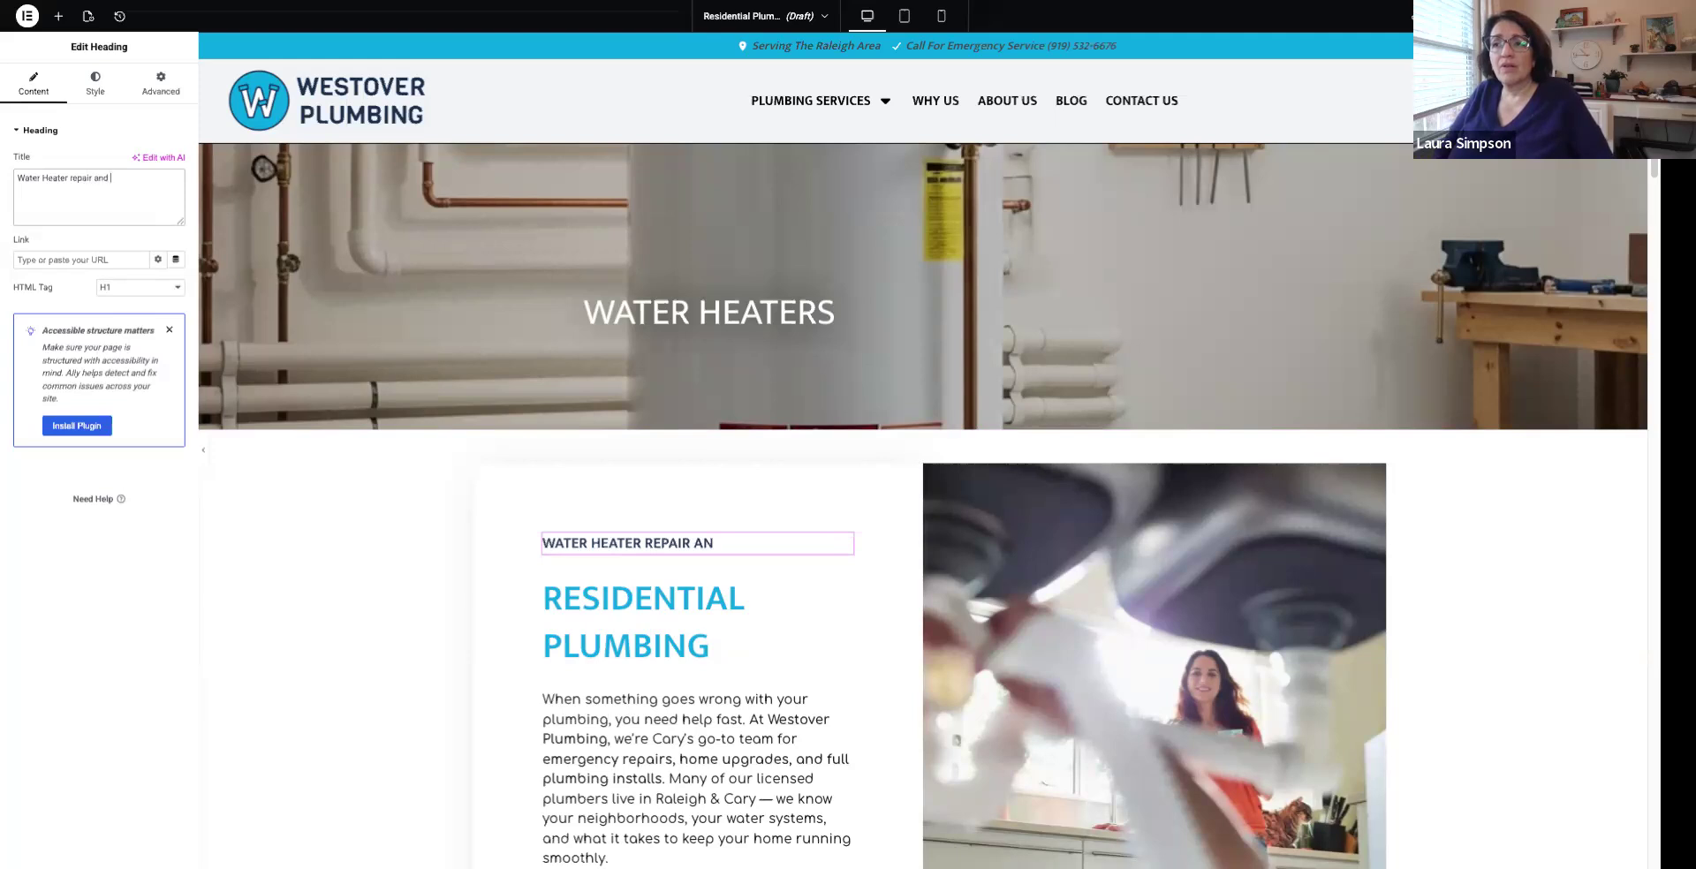
{"action": "type", "text": " replac"}
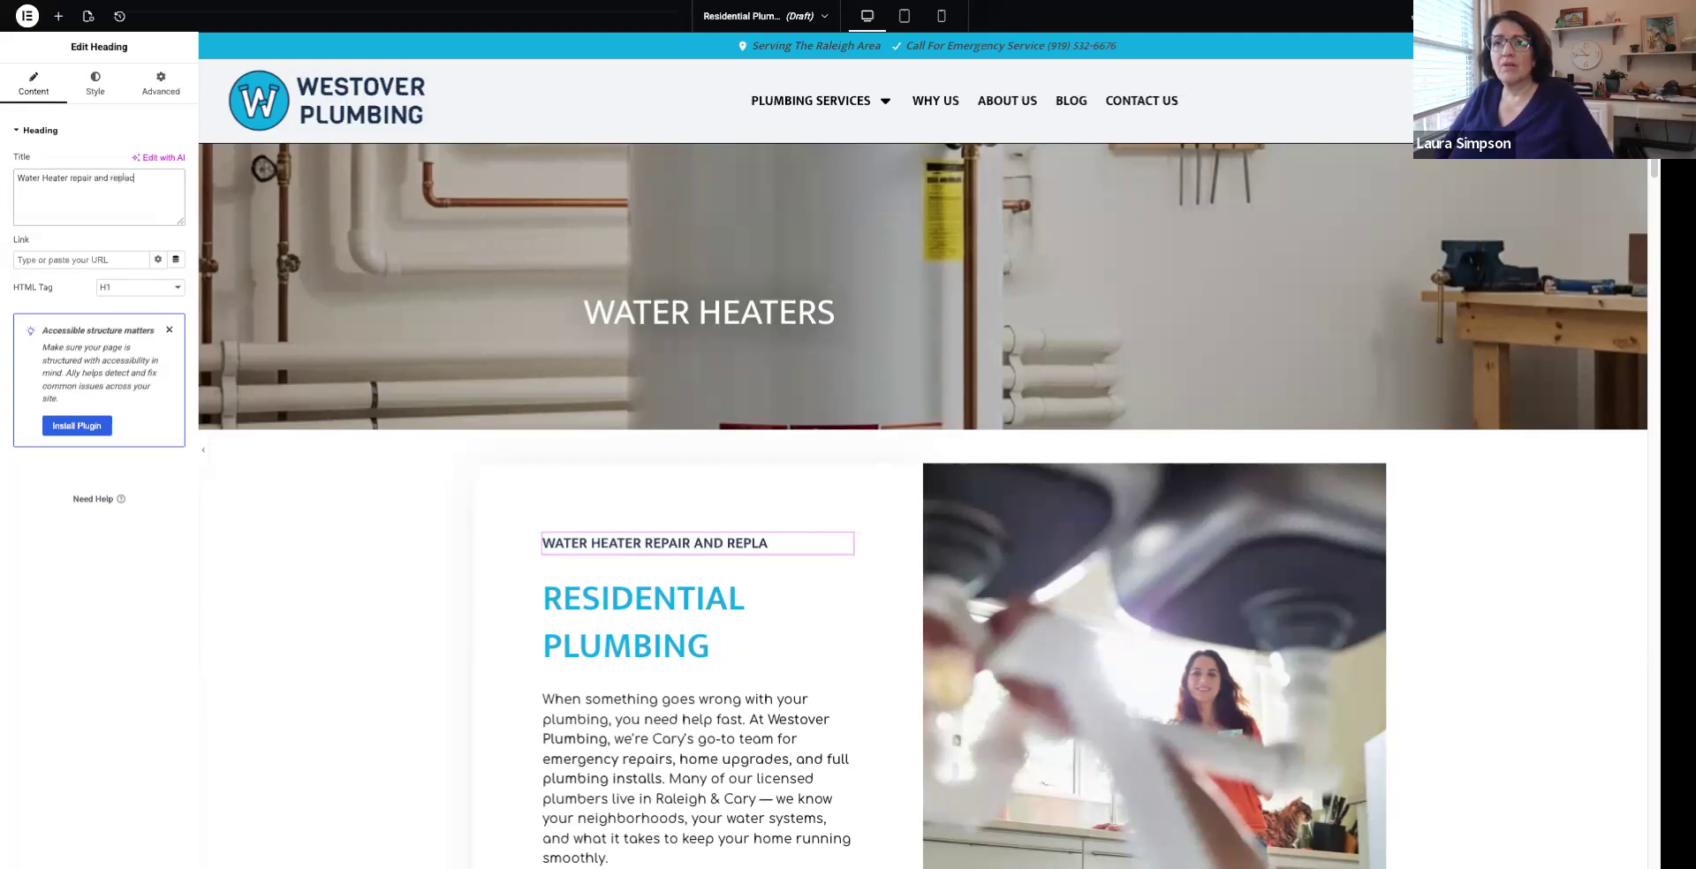
{"action": "type", "text": "ement"}
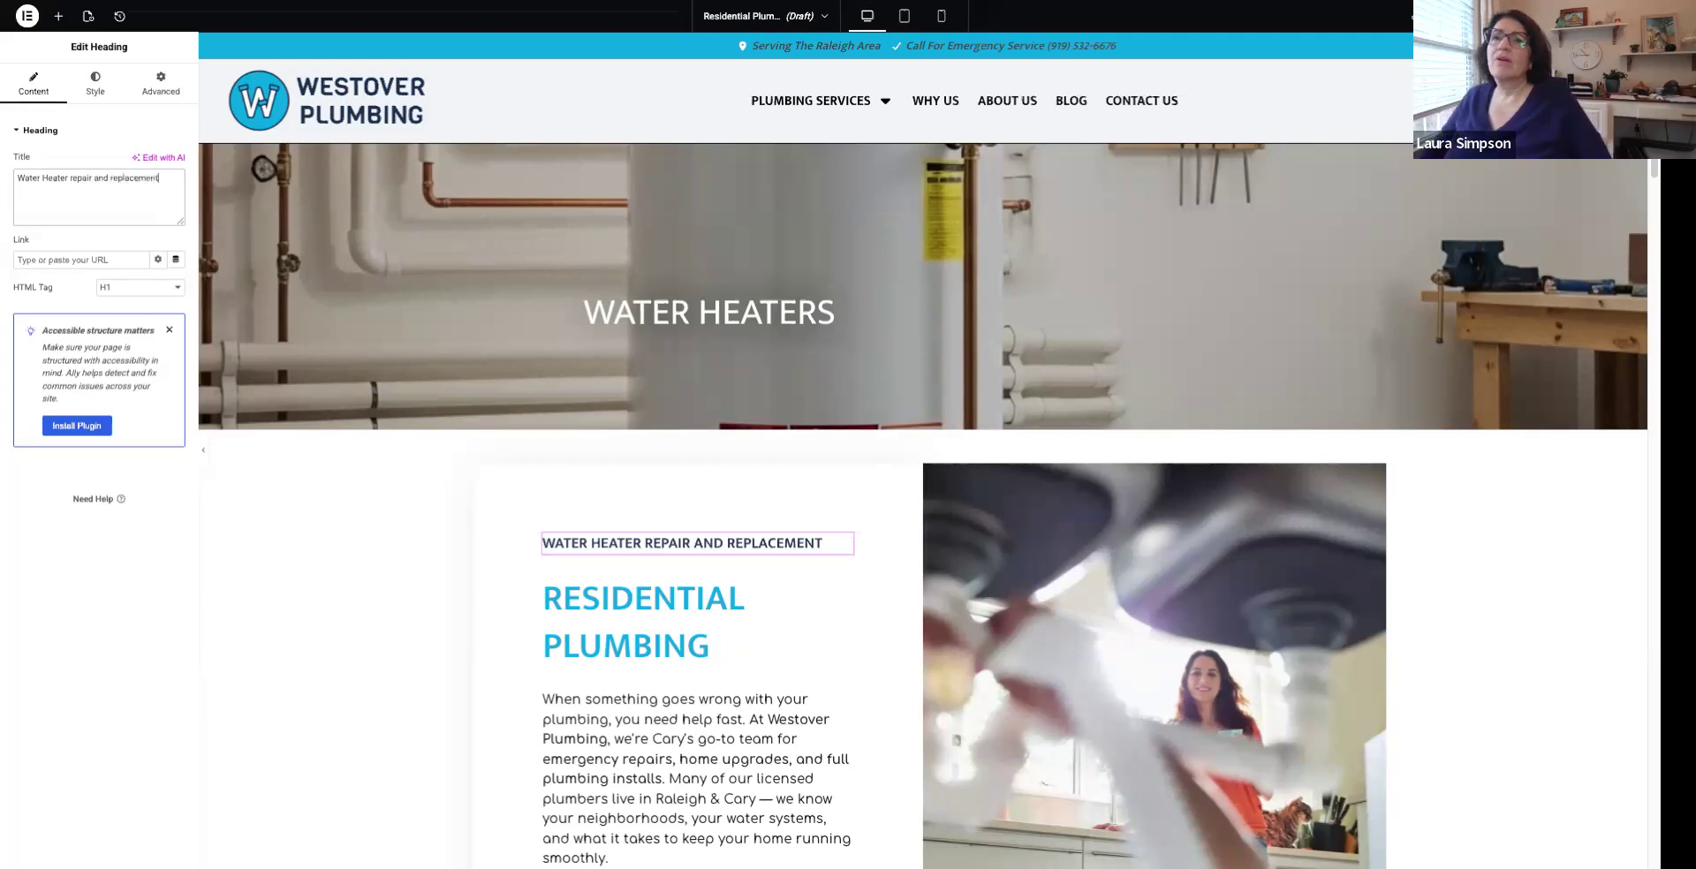
Copy the small heading's text and use it to replace the large "Residential Plumbing" heading with "Water Heater repair and replacement"
{"action": "left_click_drag", "start_coordinate": [159, 178], "coordinate": [13, 186]}
{"action": "key", "text": "ctrl+c"}
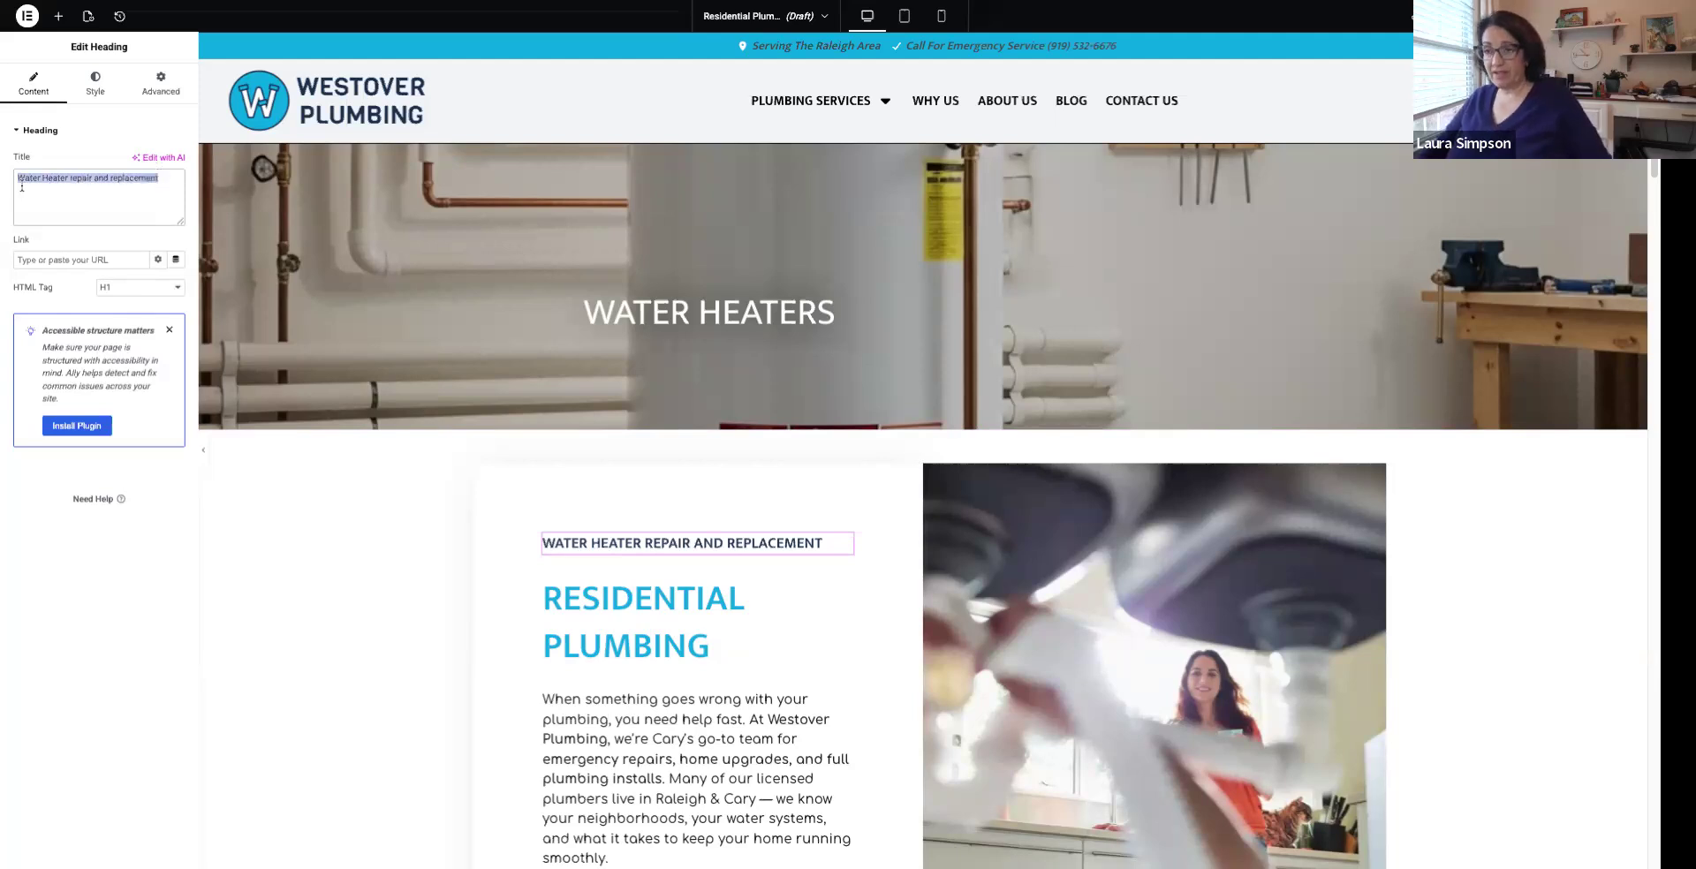
{"action": "left_click", "coordinate": [682, 618]}
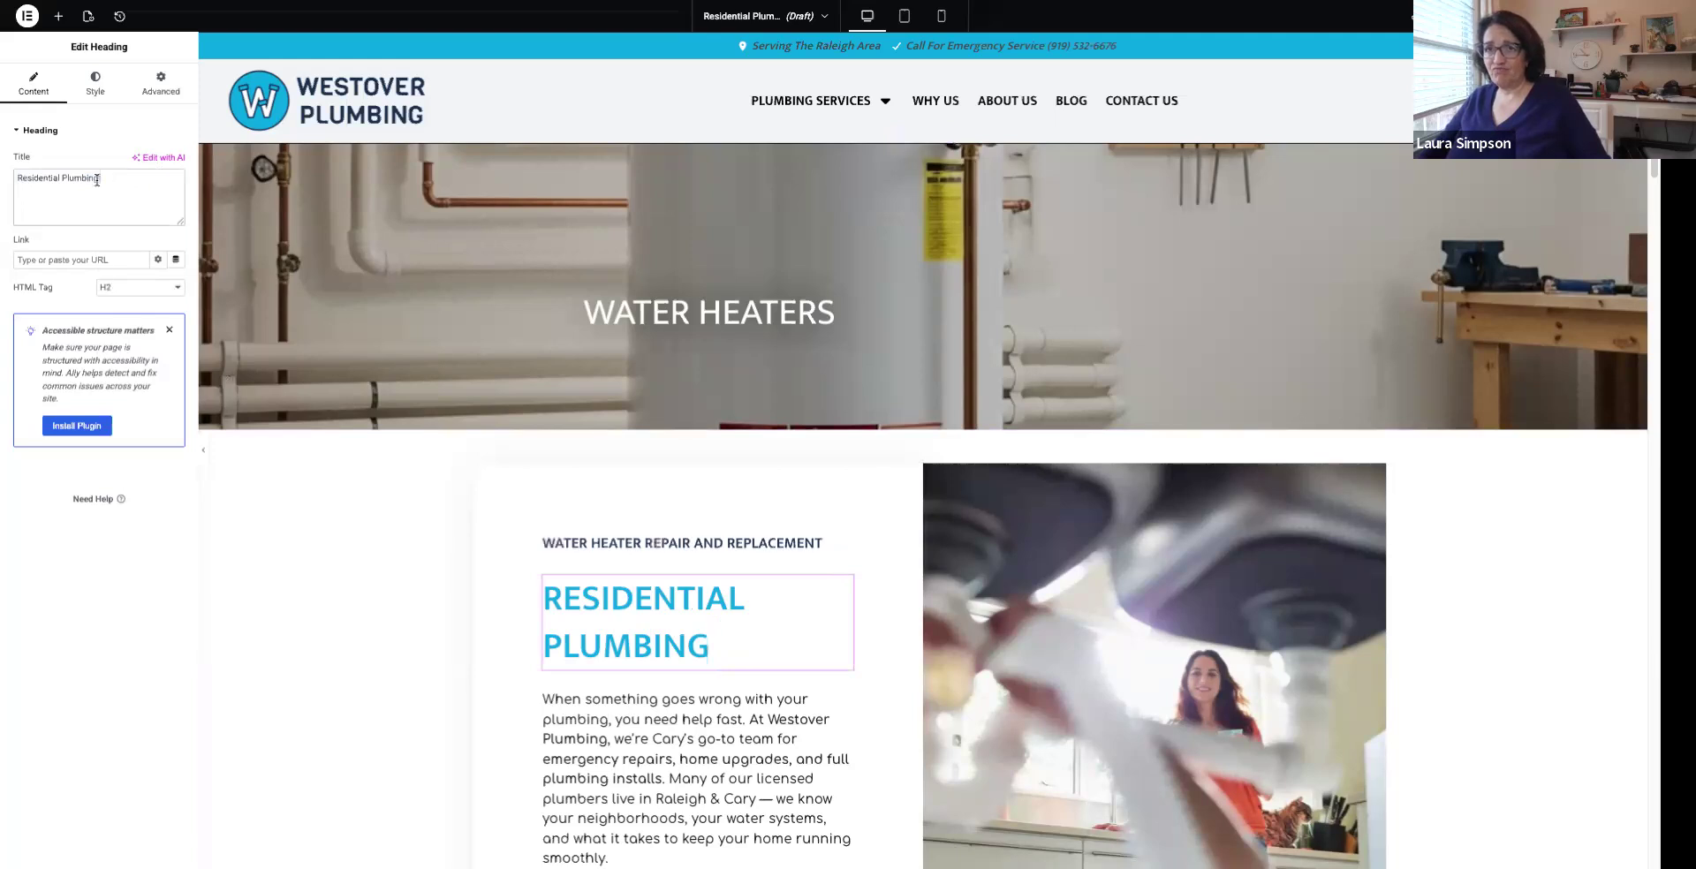
{"action": "left_click_drag", "start_coordinate": [102, 184], "coordinate": [7, 187]}
{"action": "key", "text": "ctrl+v"}
Change the small heading above the large blue heading to "serving Cary, Raleigh, Durham and surrounding areas"
{"action": "left_click", "coordinate": [740, 543]}
{"action": "left_click_drag", "start_coordinate": [15, 177], "coordinate": [205, 178]}
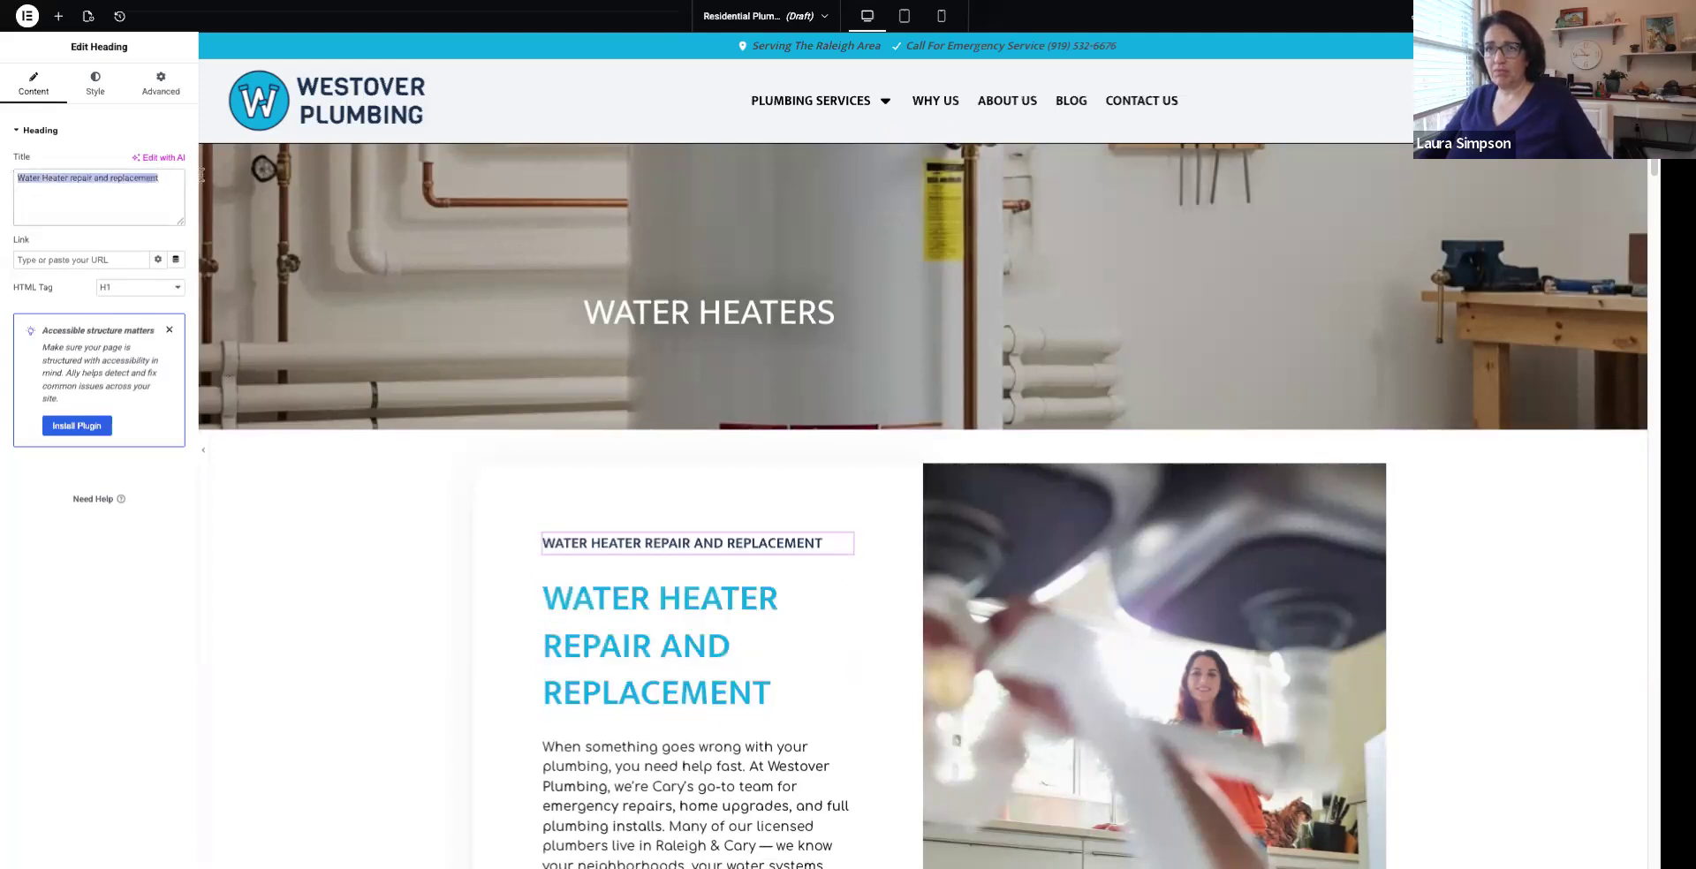
{"action": "type", "text": "servi"}
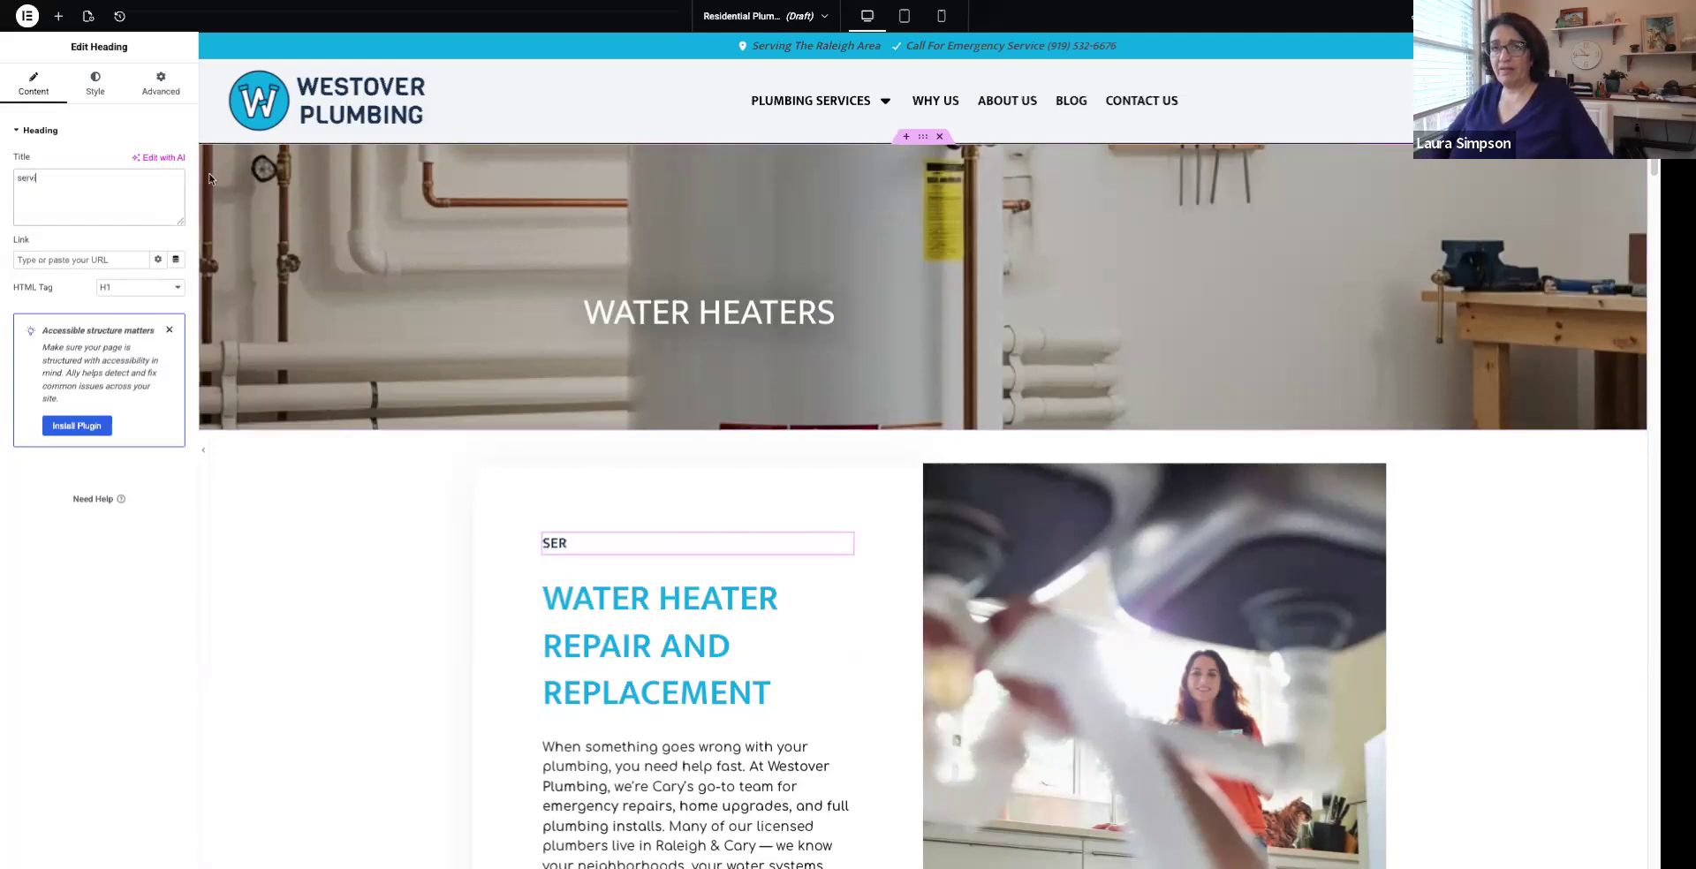
{"action": "type", "text": "ng Ca"}
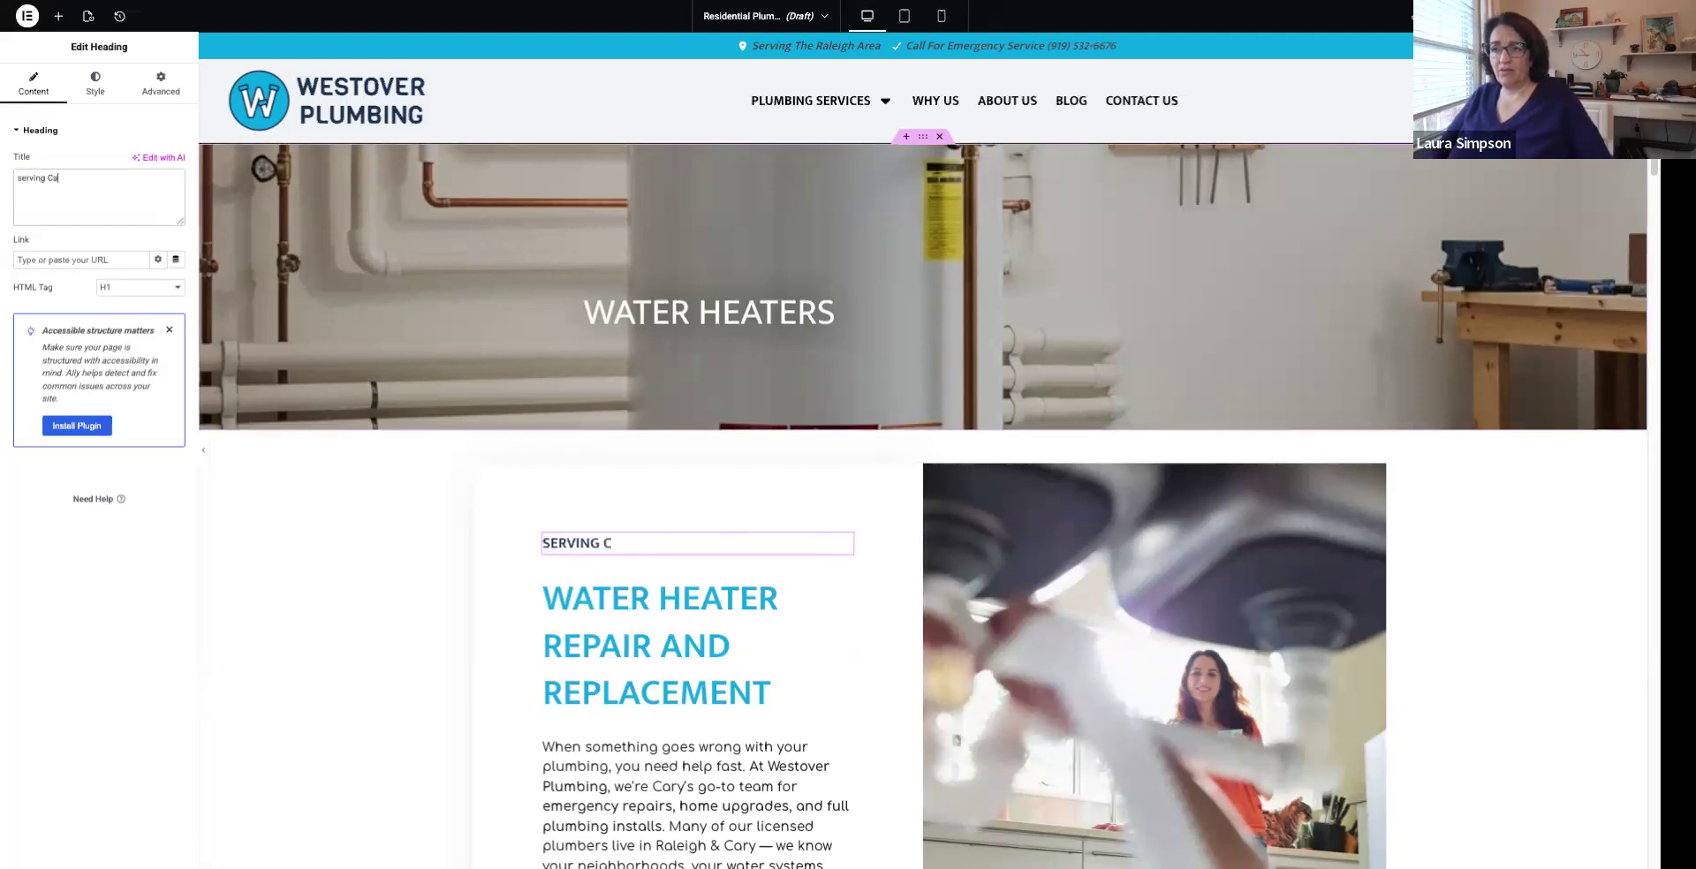
{"action": "type", "text": "ry, Raleigh,"}
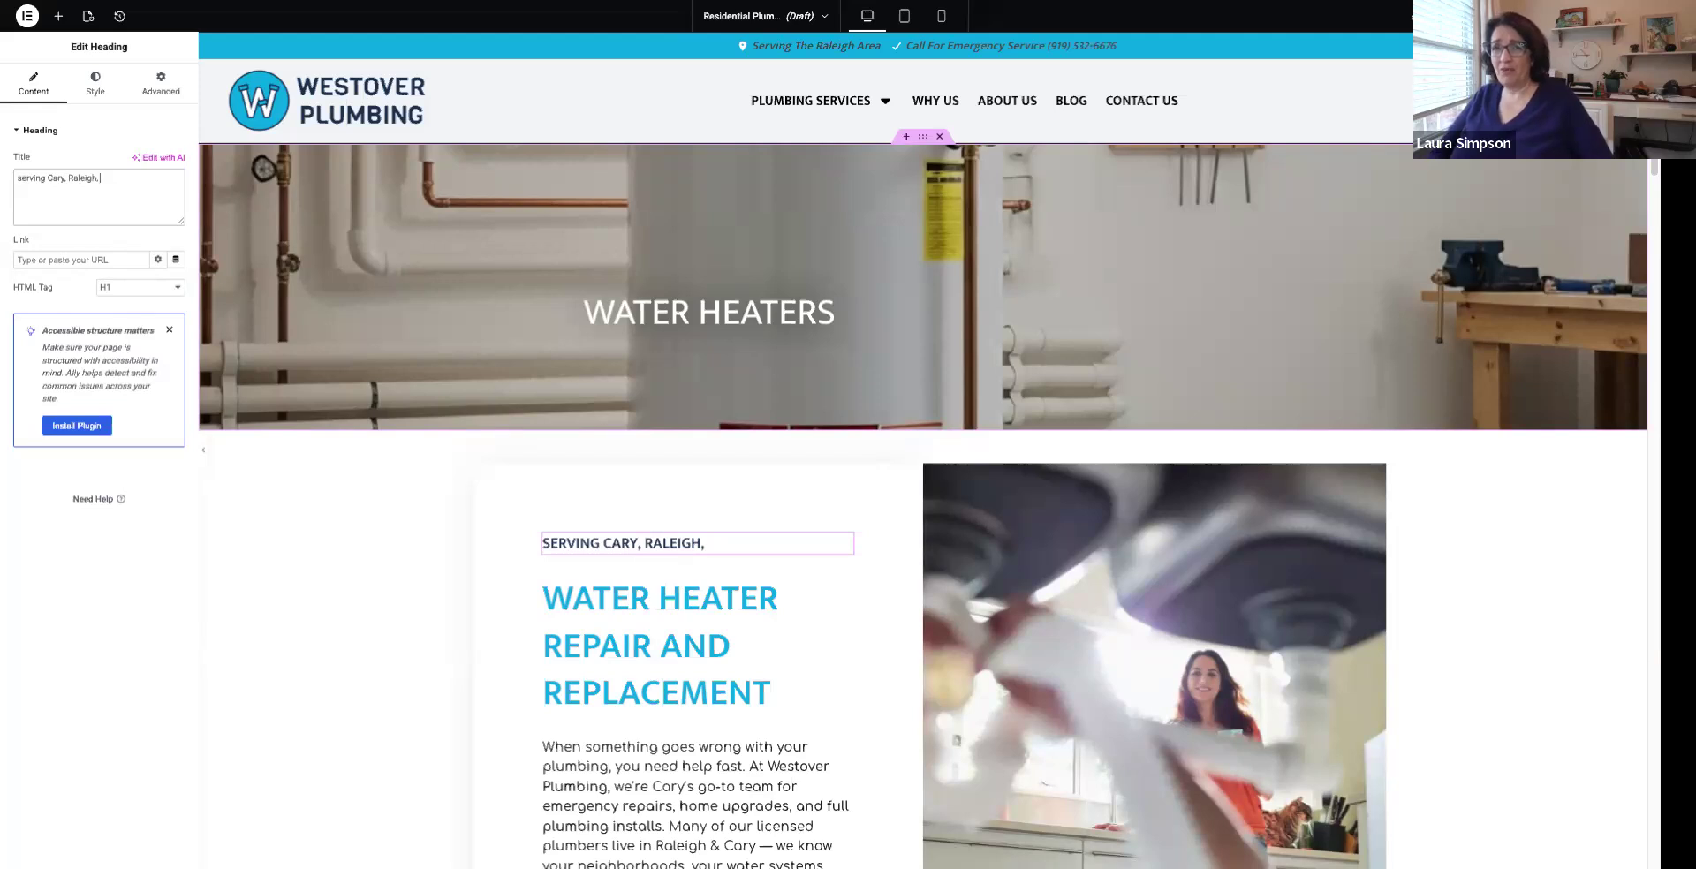
{"action": "type", "text": "Durham"}
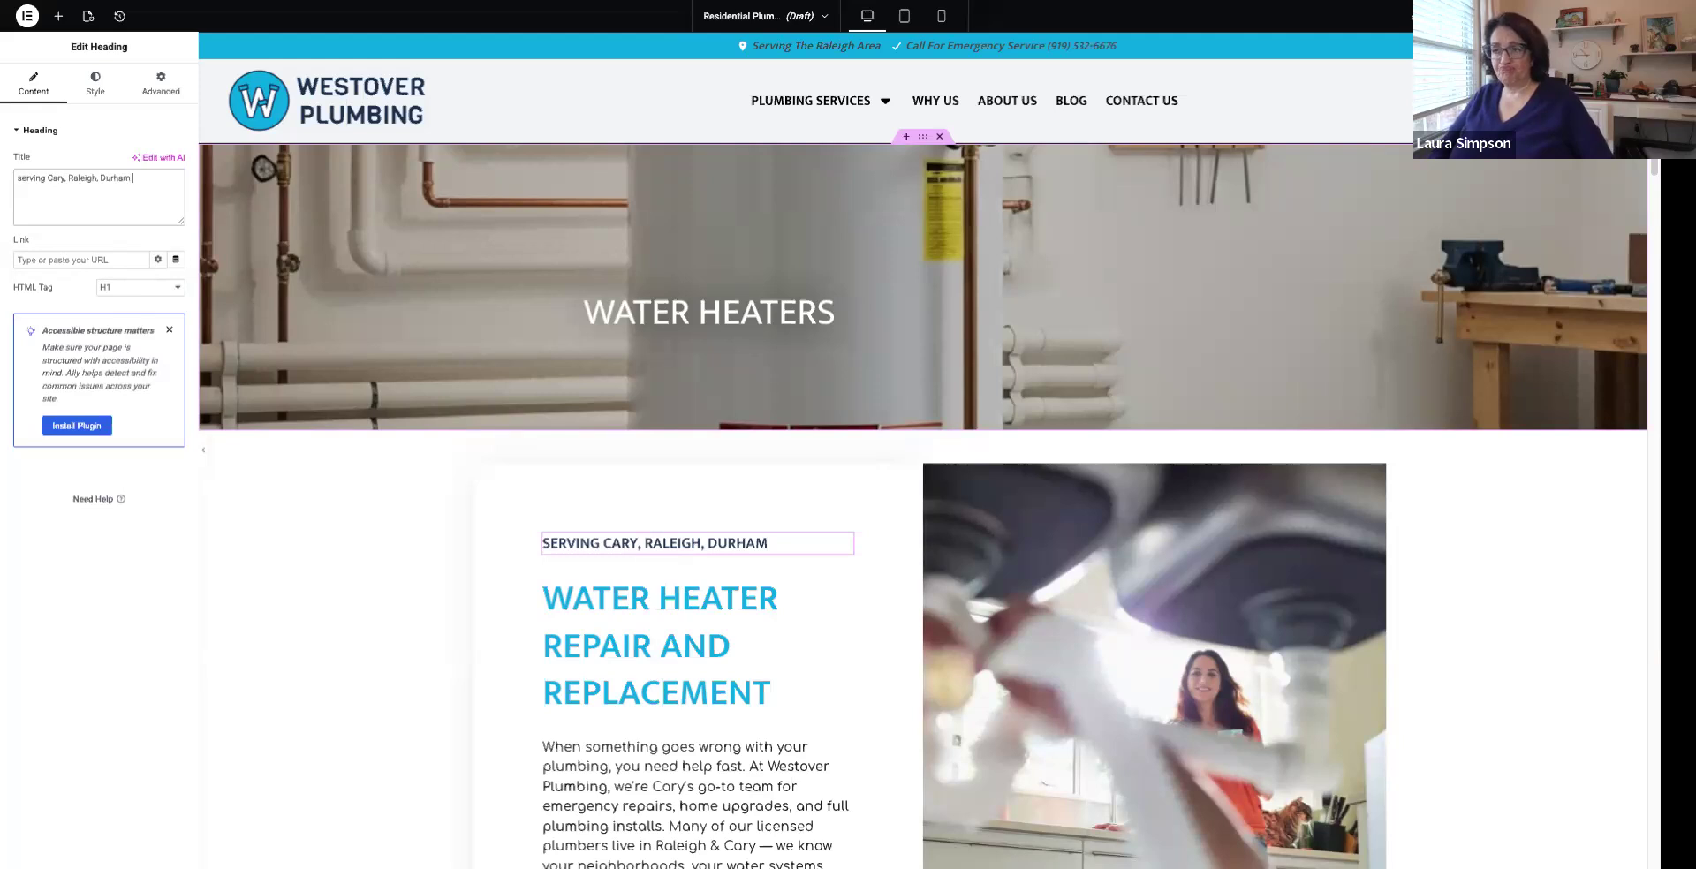
{"action": "type", "text": " and surrounding a"}
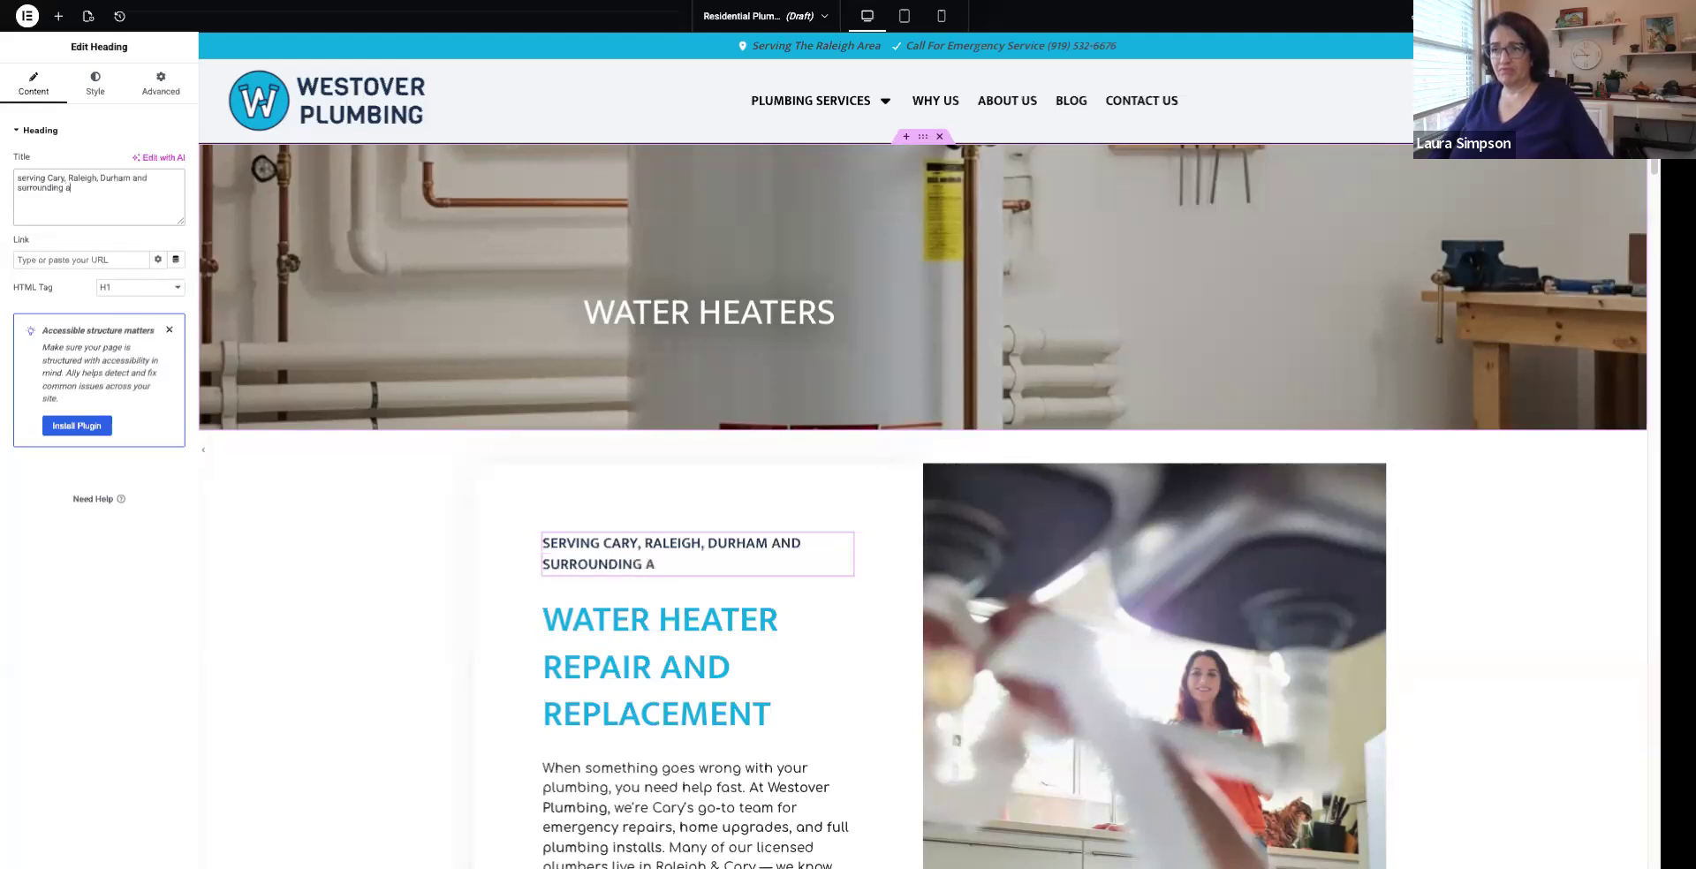
{"action": "type", "text": "reas"}
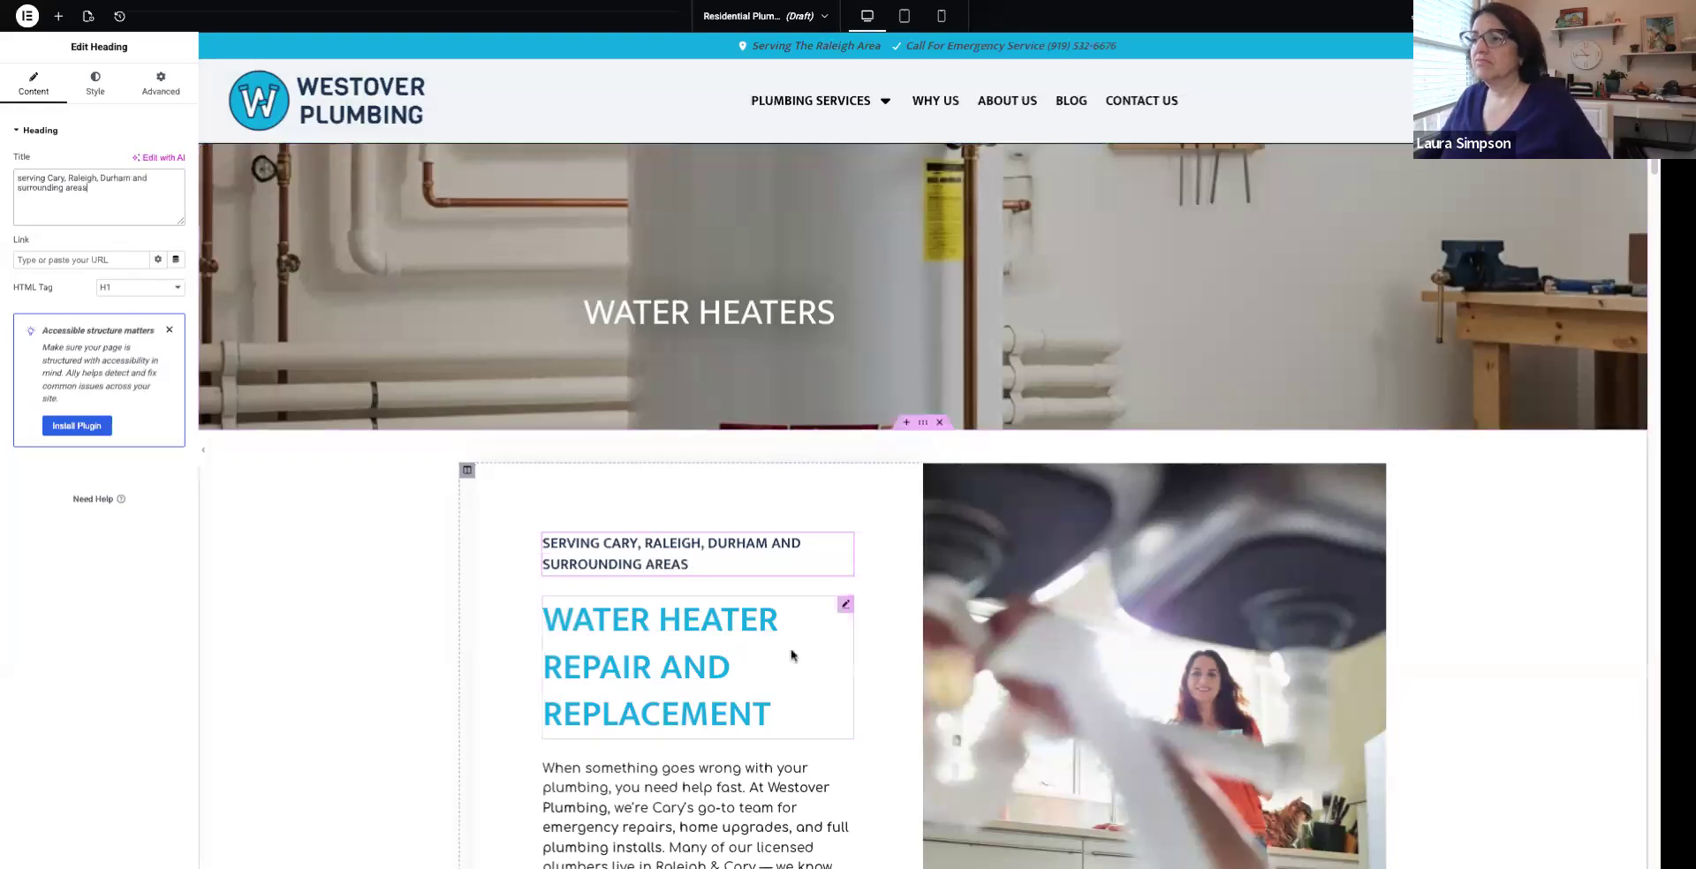
Replace the image beside the intro text with the "Water heater" photo from the media library
{"action": "left_click", "coordinate": [963, 565]}
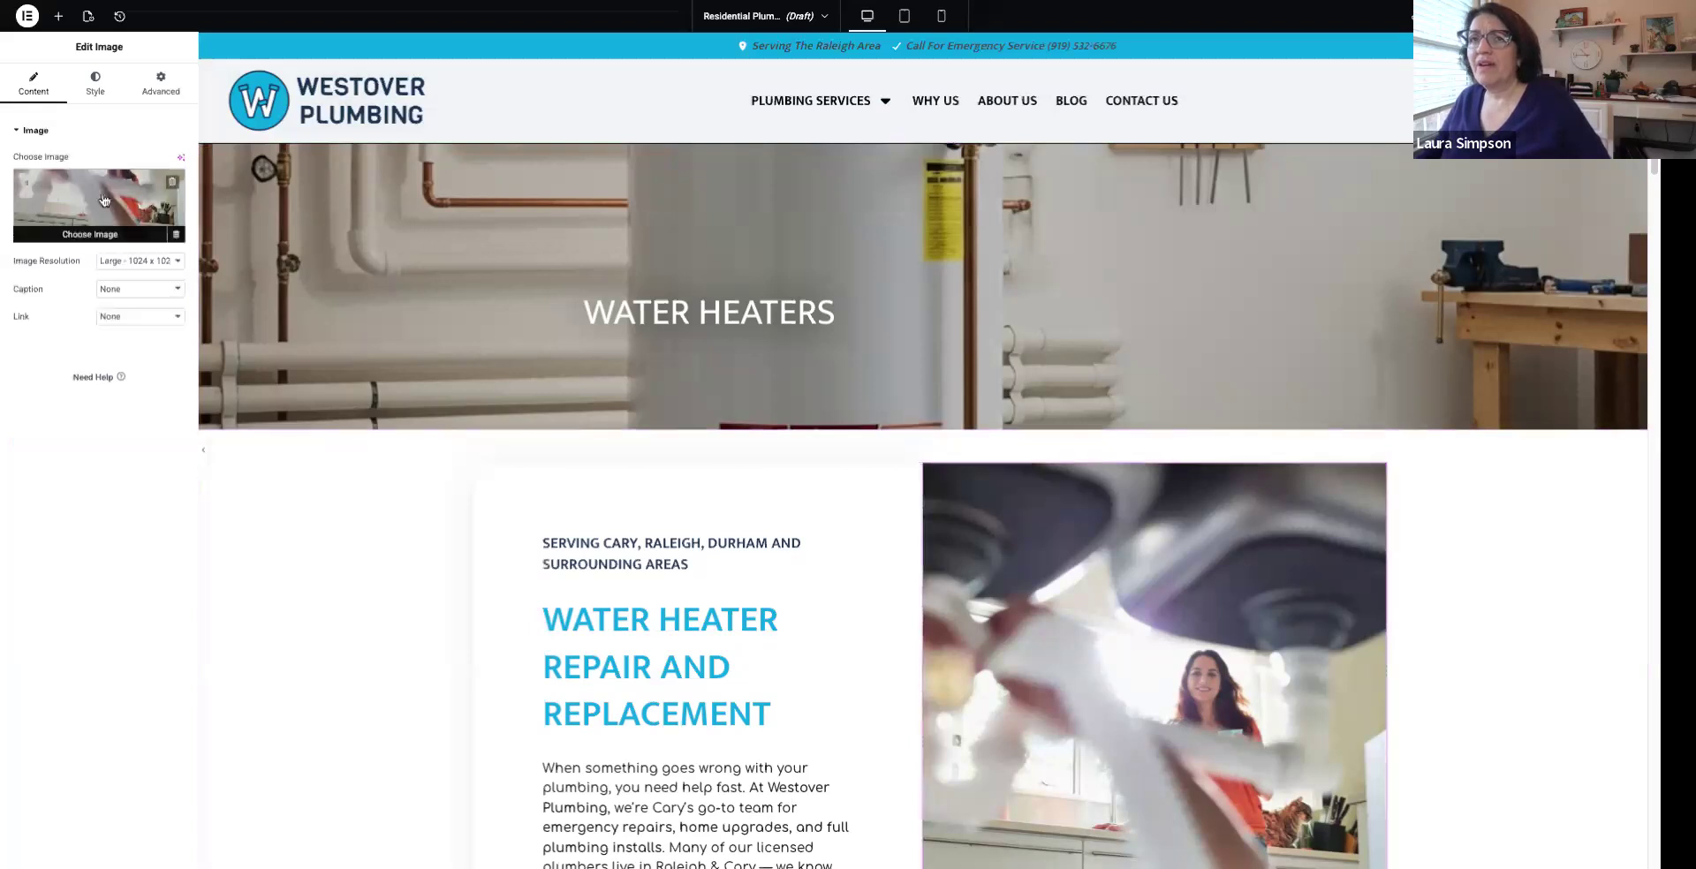
{"action": "left_click", "coordinate": [172, 184]}
{"action": "left_click", "coordinate": [169, 190]}
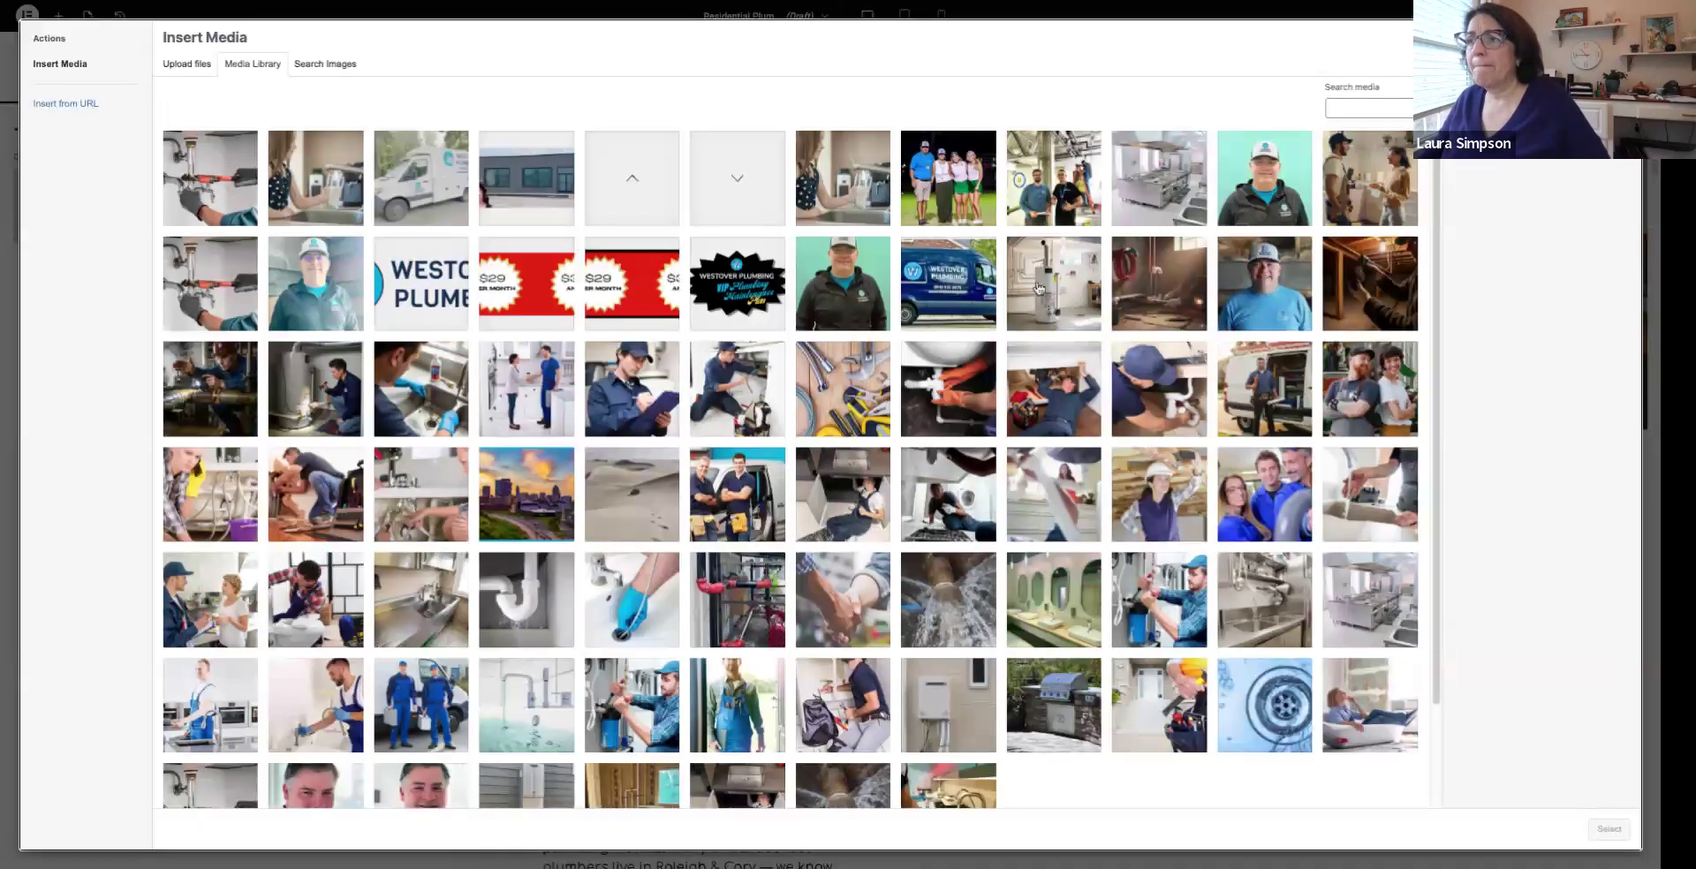
{"action": "left_click", "coordinate": [1040, 288]}
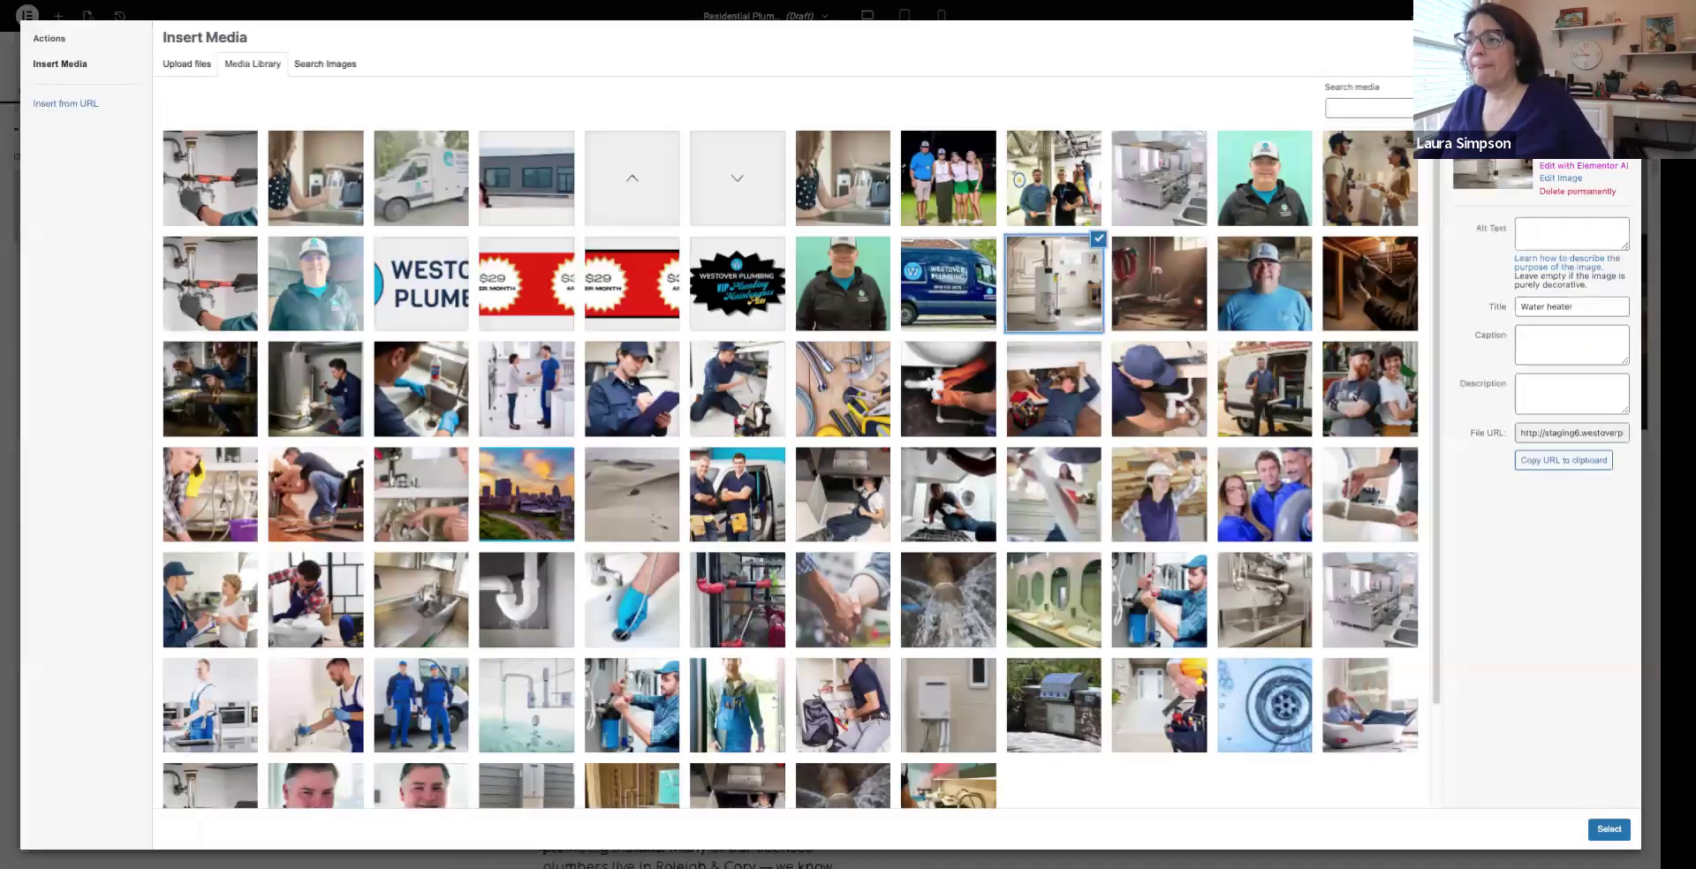
{"action": "left_click", "coordinate": [1612, 831]}
Replace the intro paragraph with "If your water heater is not heating your water or if your water heater is leaking, call us."
{"action": "scroll", "coordinate": [1153, 616], "scroll_direction": "down", "scroll_amount": 2}
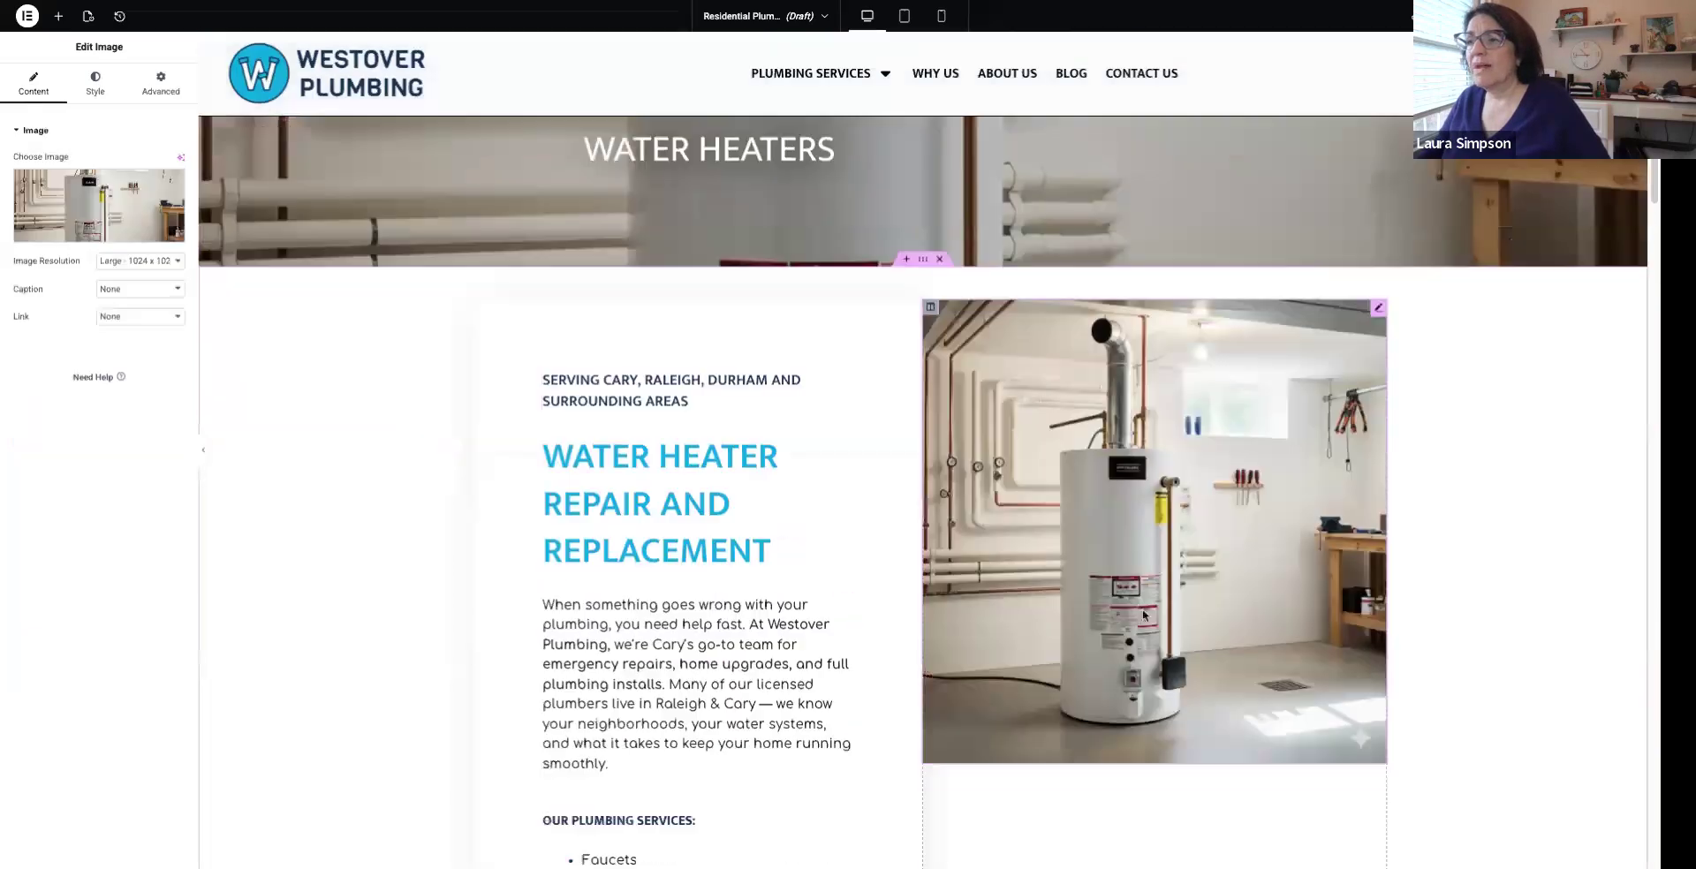
{"action": "scroll", "coordinate": [1153, 615], "scroll_direction": "down", "scroll_amount": 2}
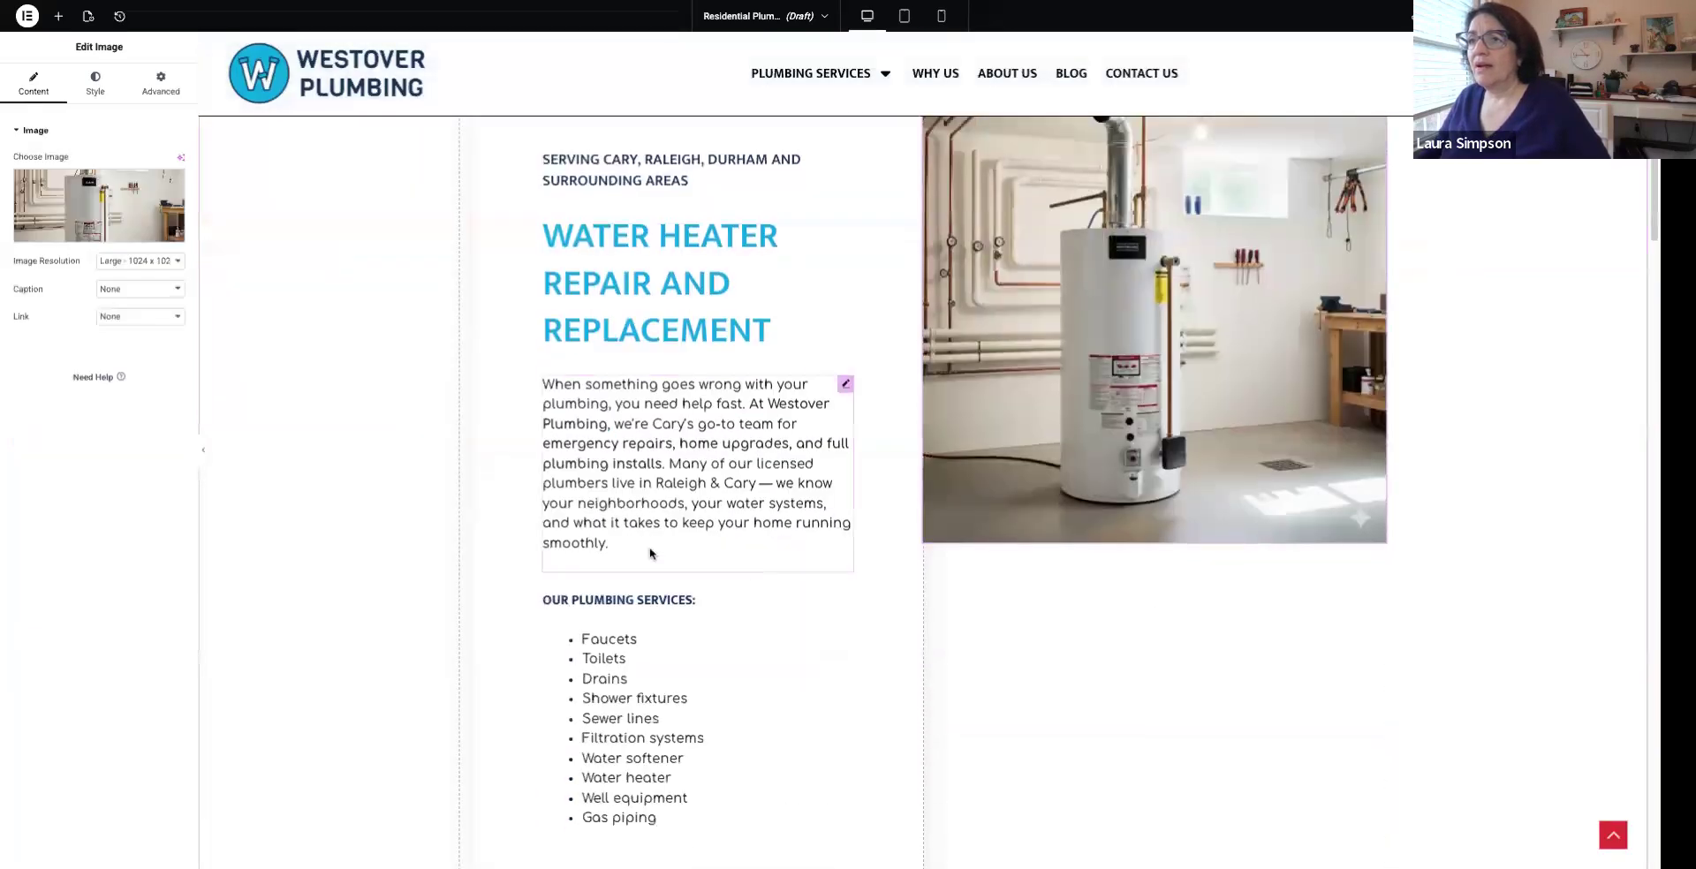
{"action": "left_click", "coordinate": [650, 554]}
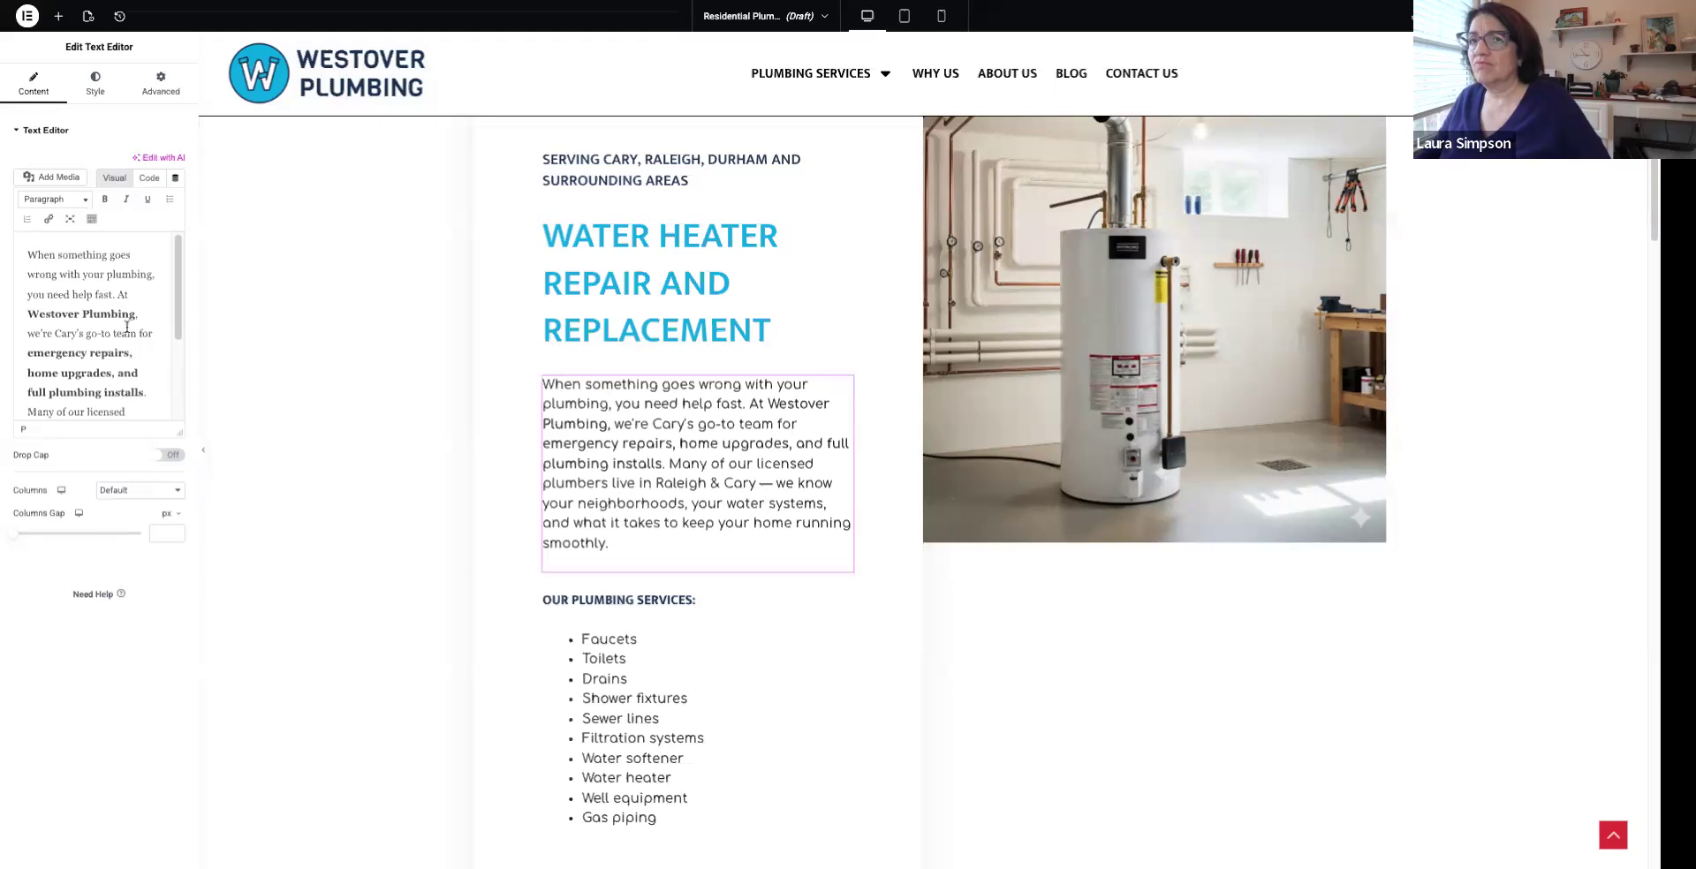
{"action": "left_click_drag", "start_coordinate": [23, 254], "coordinate": [145, 409]}
{"action": "key", "text": "BackSpace"}
{"action": "type", "text": "If your water"}
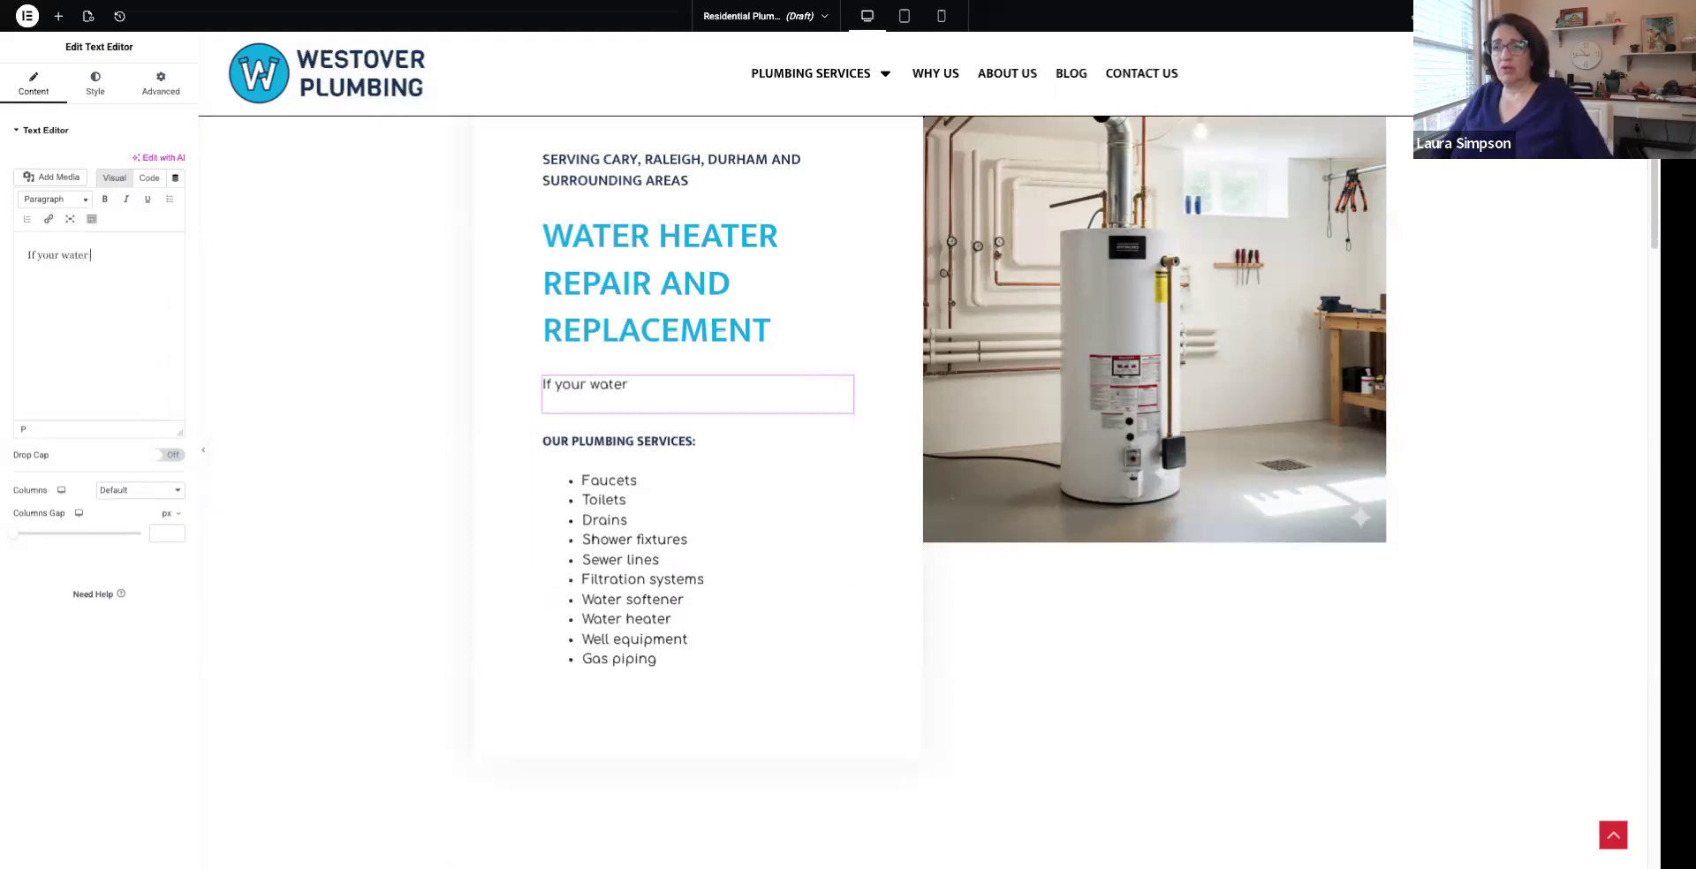
{"action": "type", "text": " heater is"}
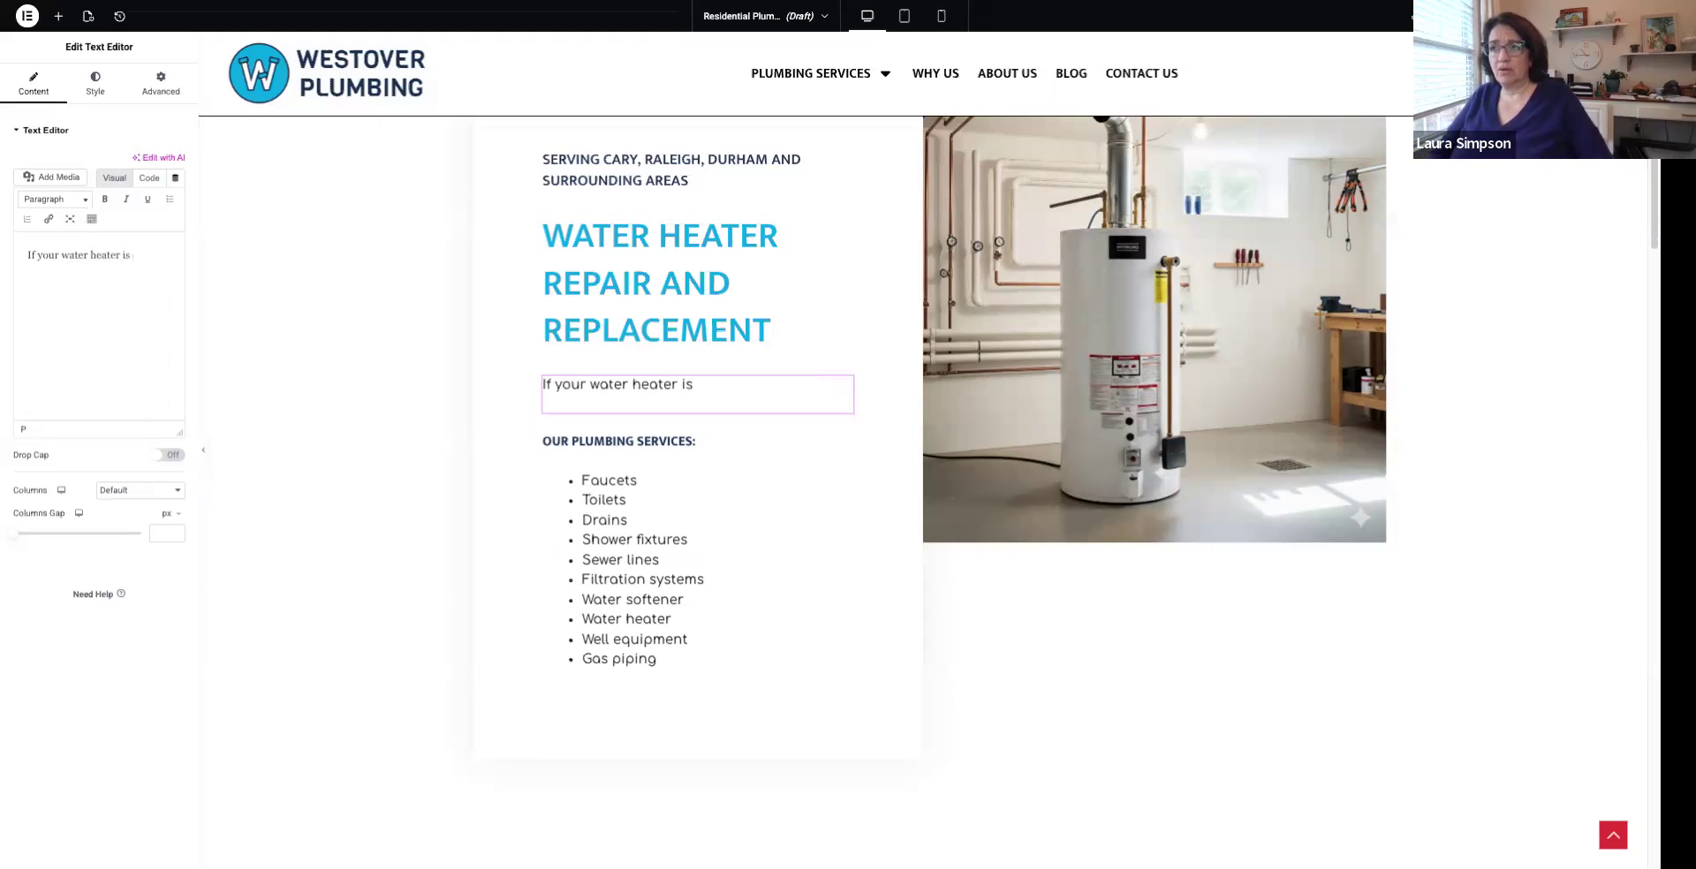
{"action": "type", "text": " not heating your water"}
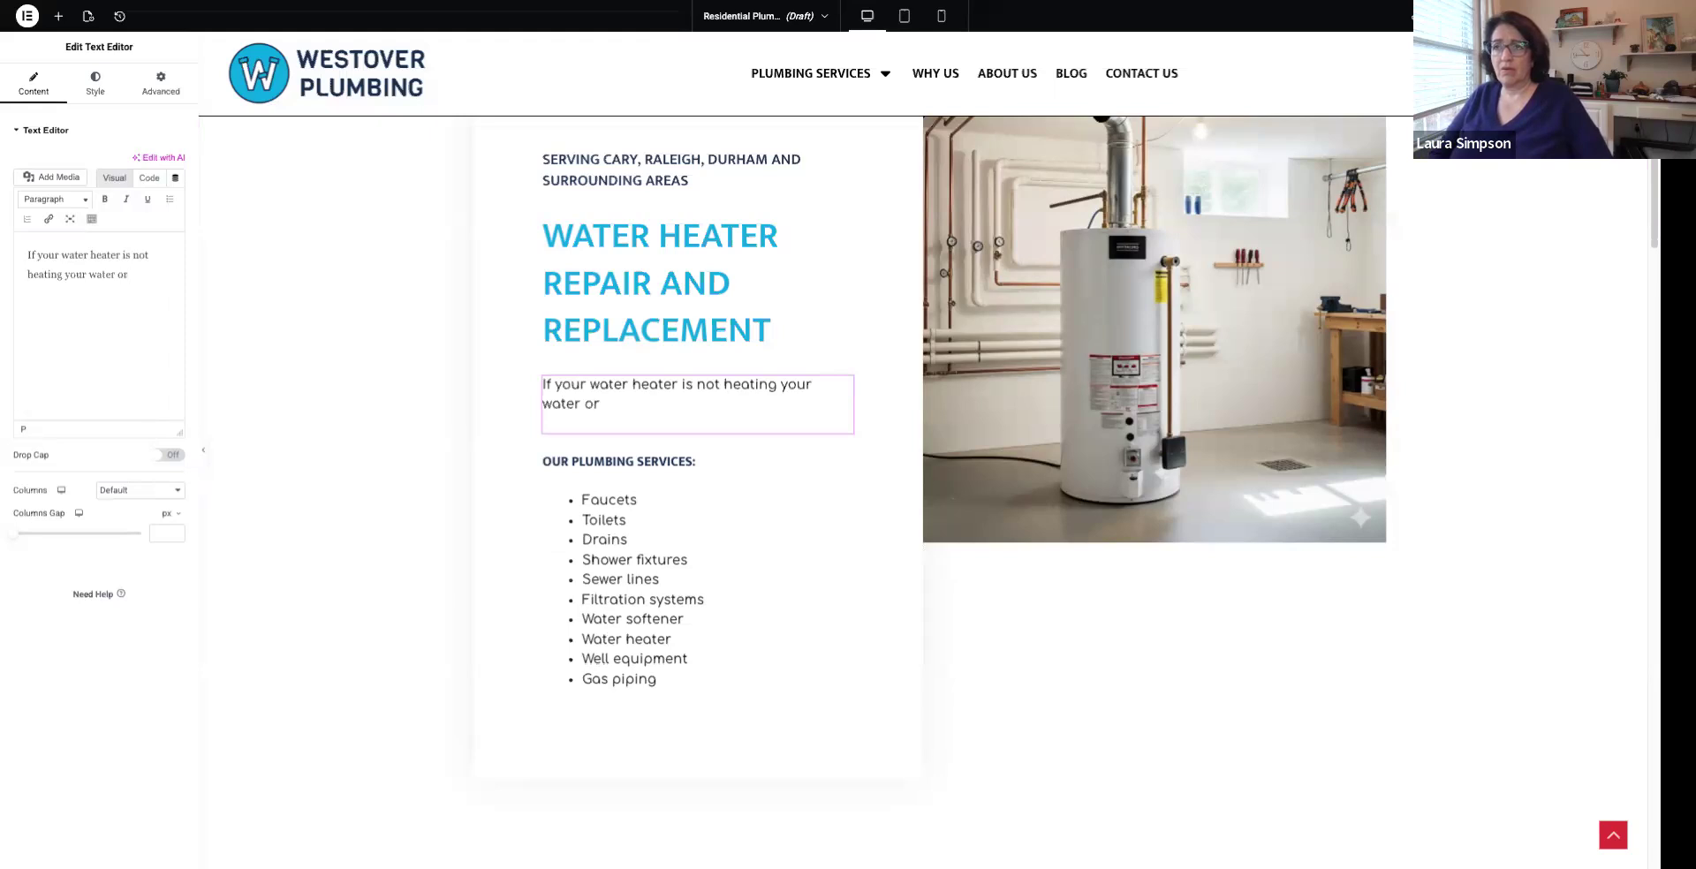
{"action": "type", "text": "or if your "}
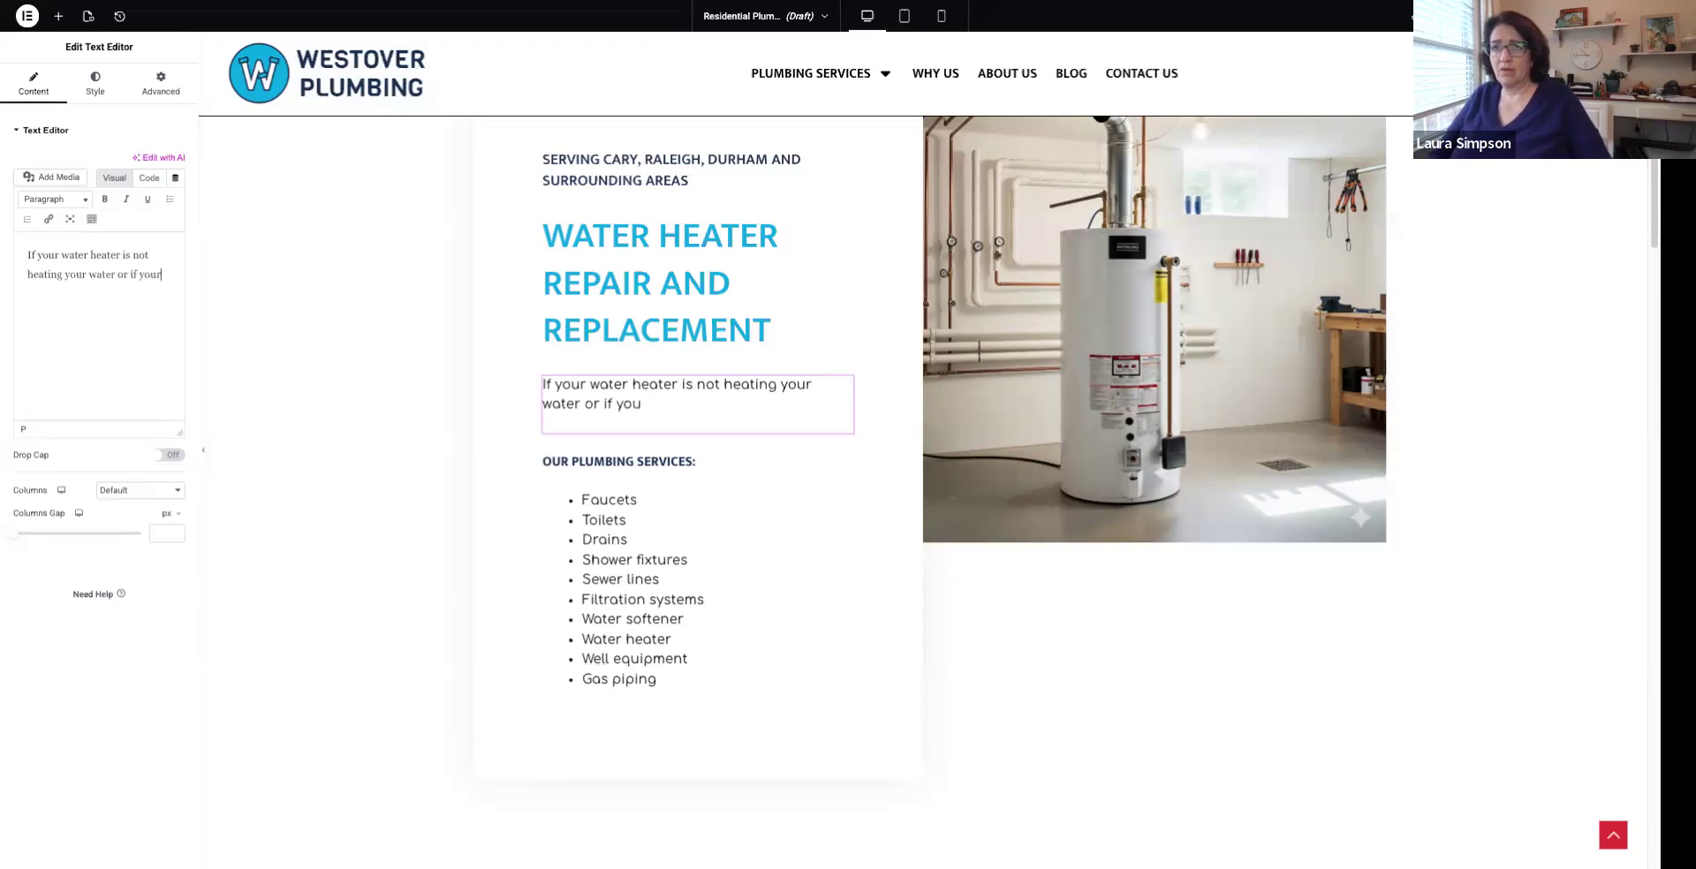
{"action": "type", "text": "water heater is leaking, calll u"}
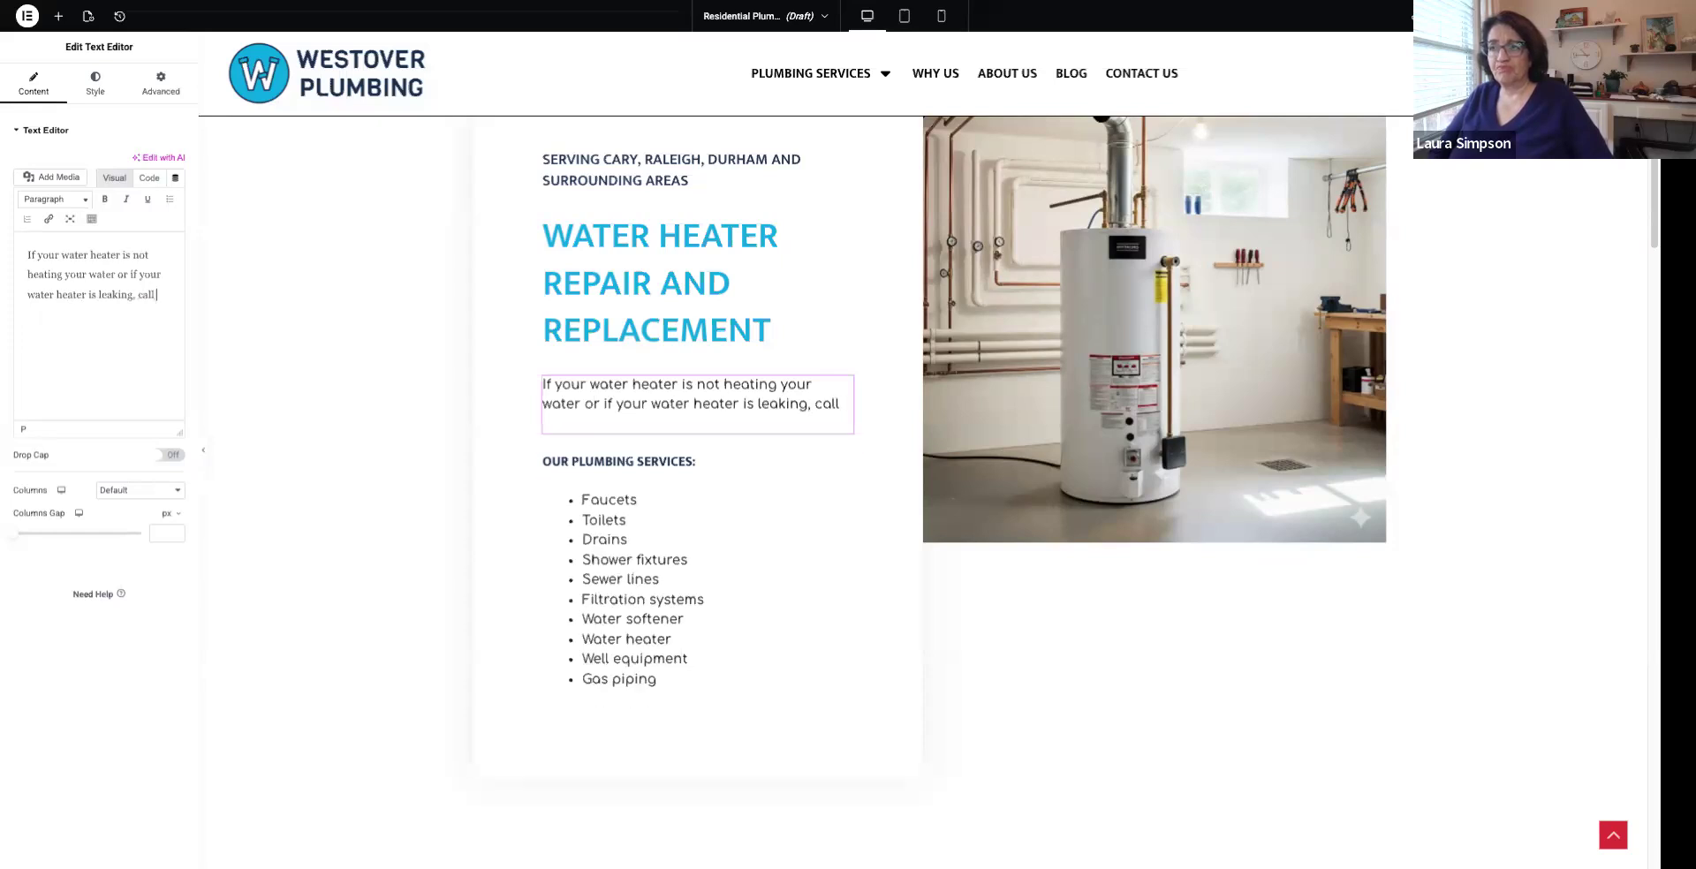
{"action": "key", "text": "BackSpace"}
{"action": "key", "text": "BackSpace"}
{"action": "key", "text": "BackSpace"}
{"action": "type", "text": " us."}
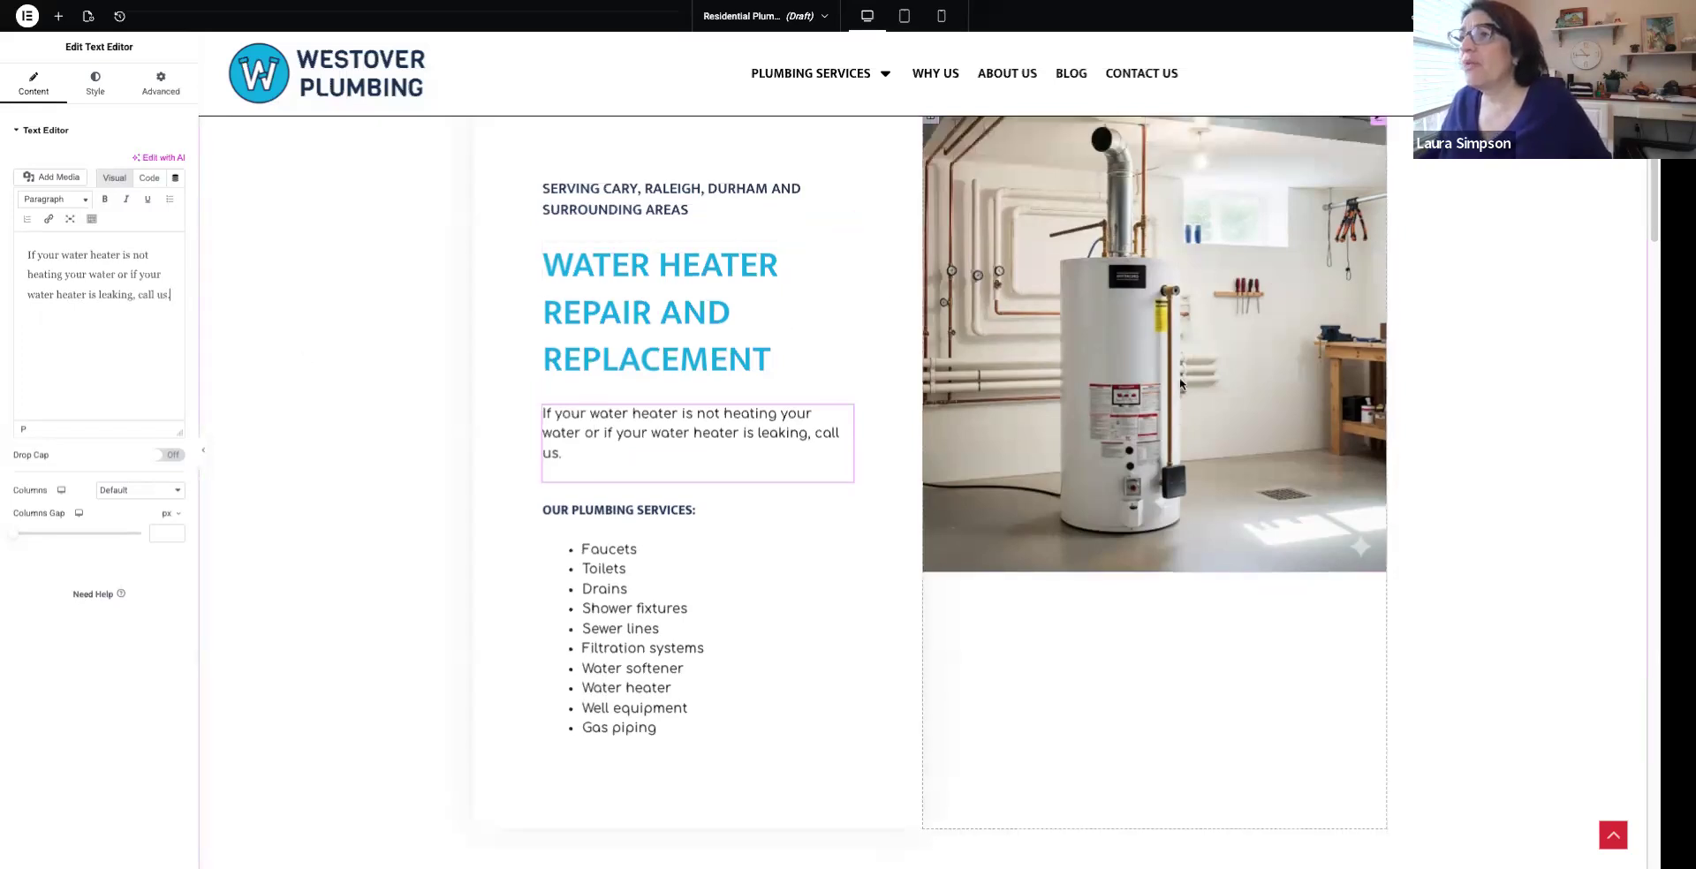
Delete the bulleted list of services under the "Our Plumbing Services:" heading
{"action": "scroll", "coordinate": [1181, 384], "scroll_direction": "up", "scroll_amount": 2}
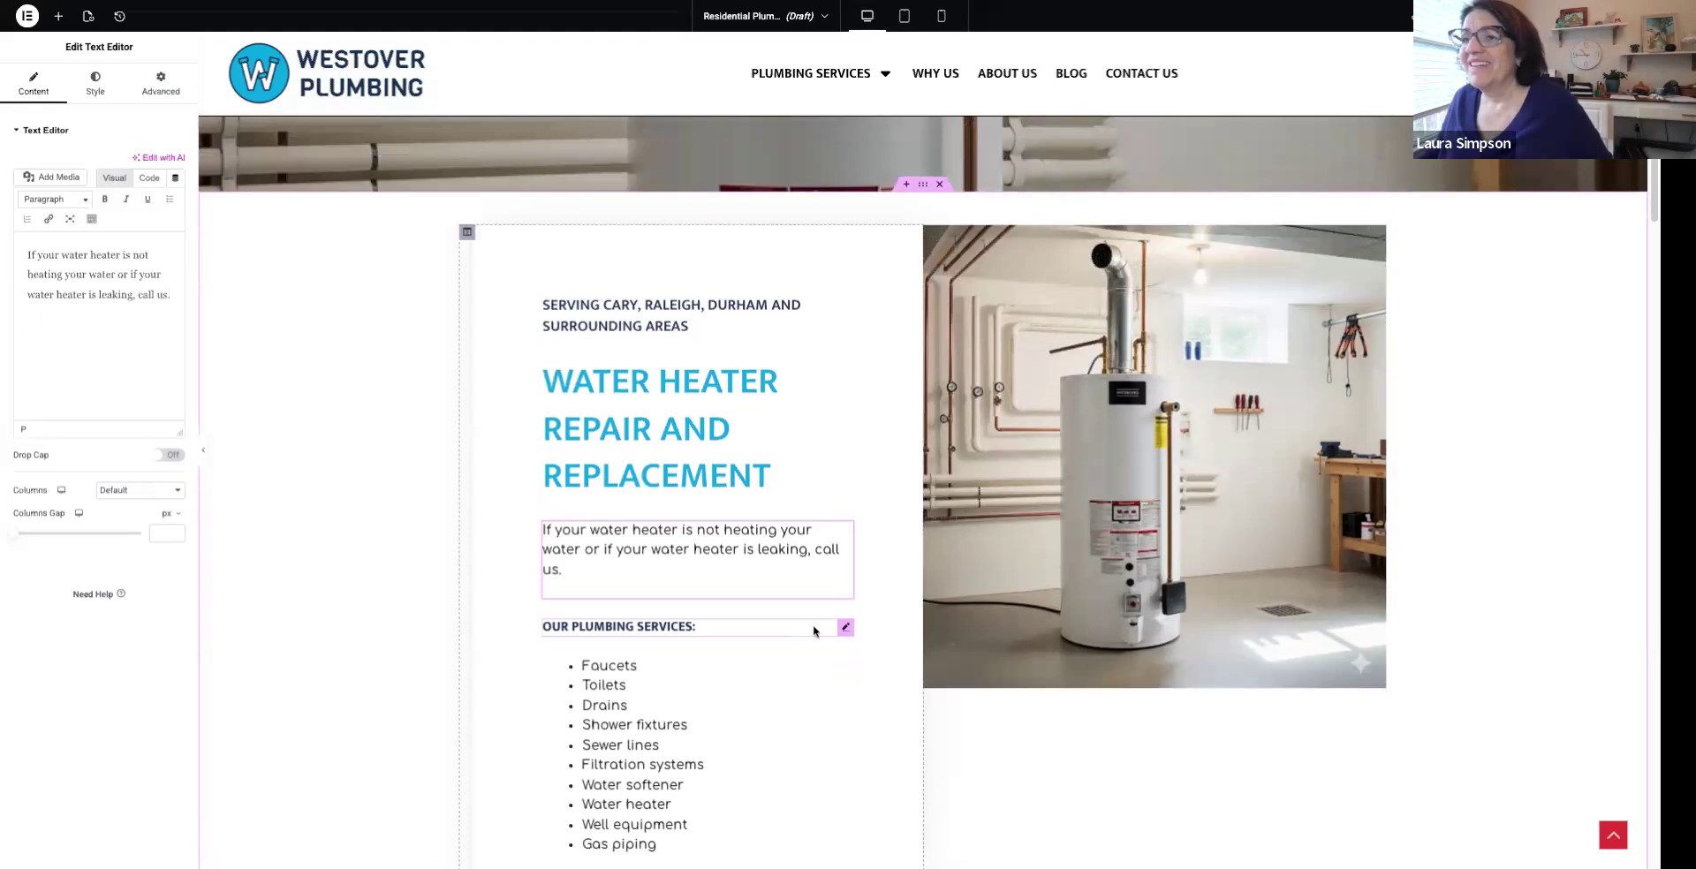
{"action": "left_click", "coordinate": [830, 627]}
{"action": "right_click", "coordinate": [844, 632]}
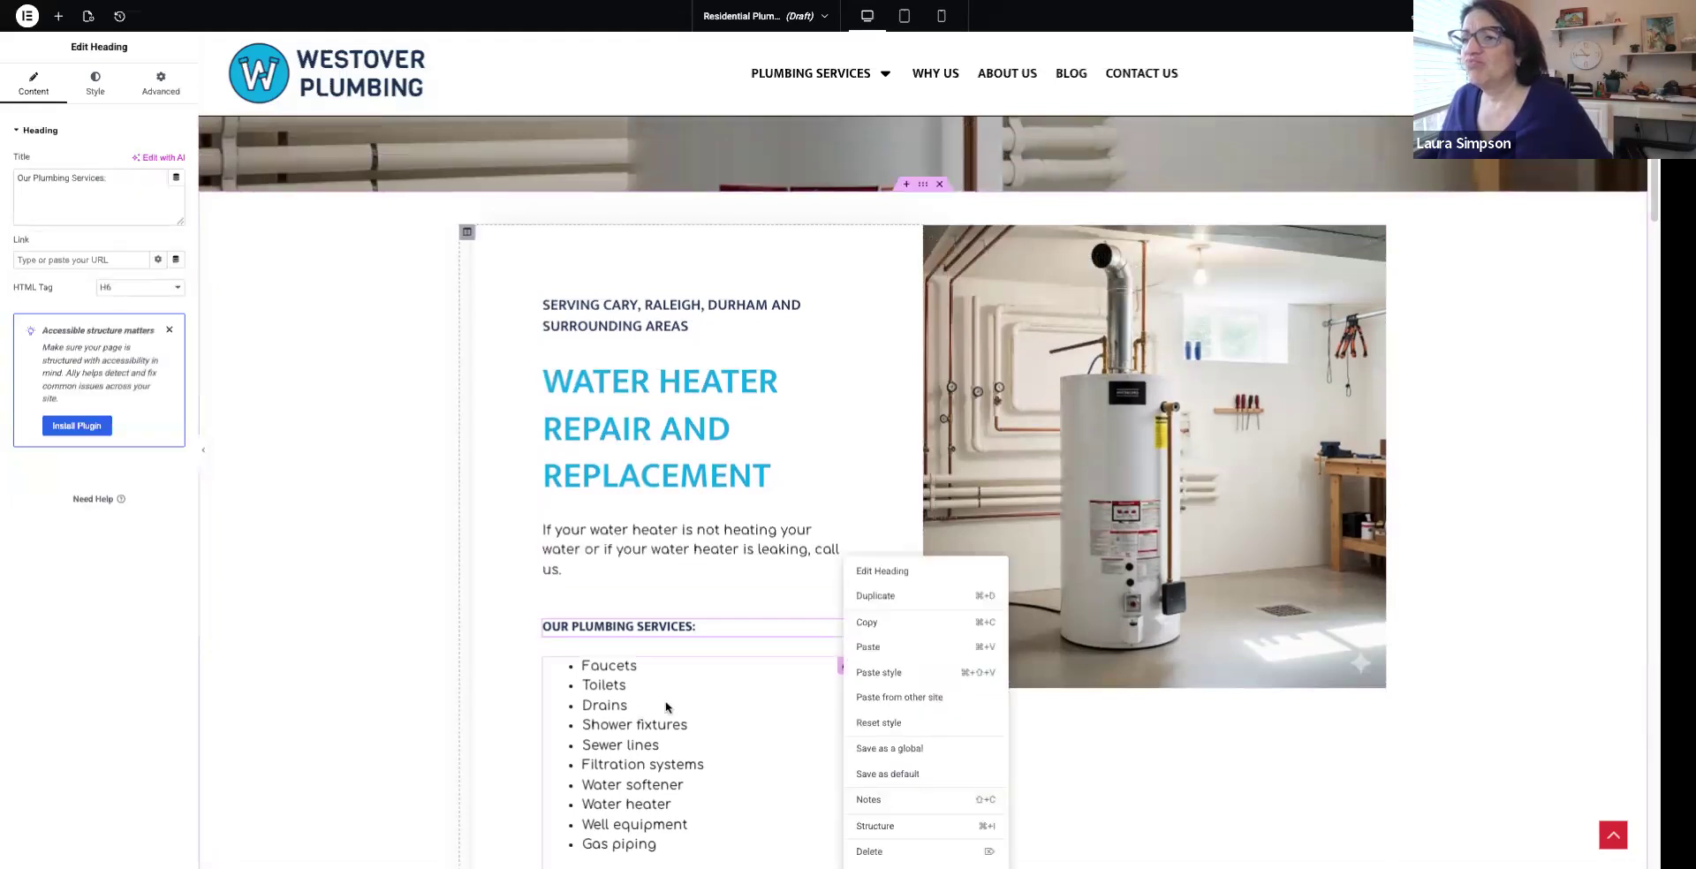
{"action": "left_click", "coordinate": [666, 707]}
{"action": "right_click", "coordinate": [666, 707]}
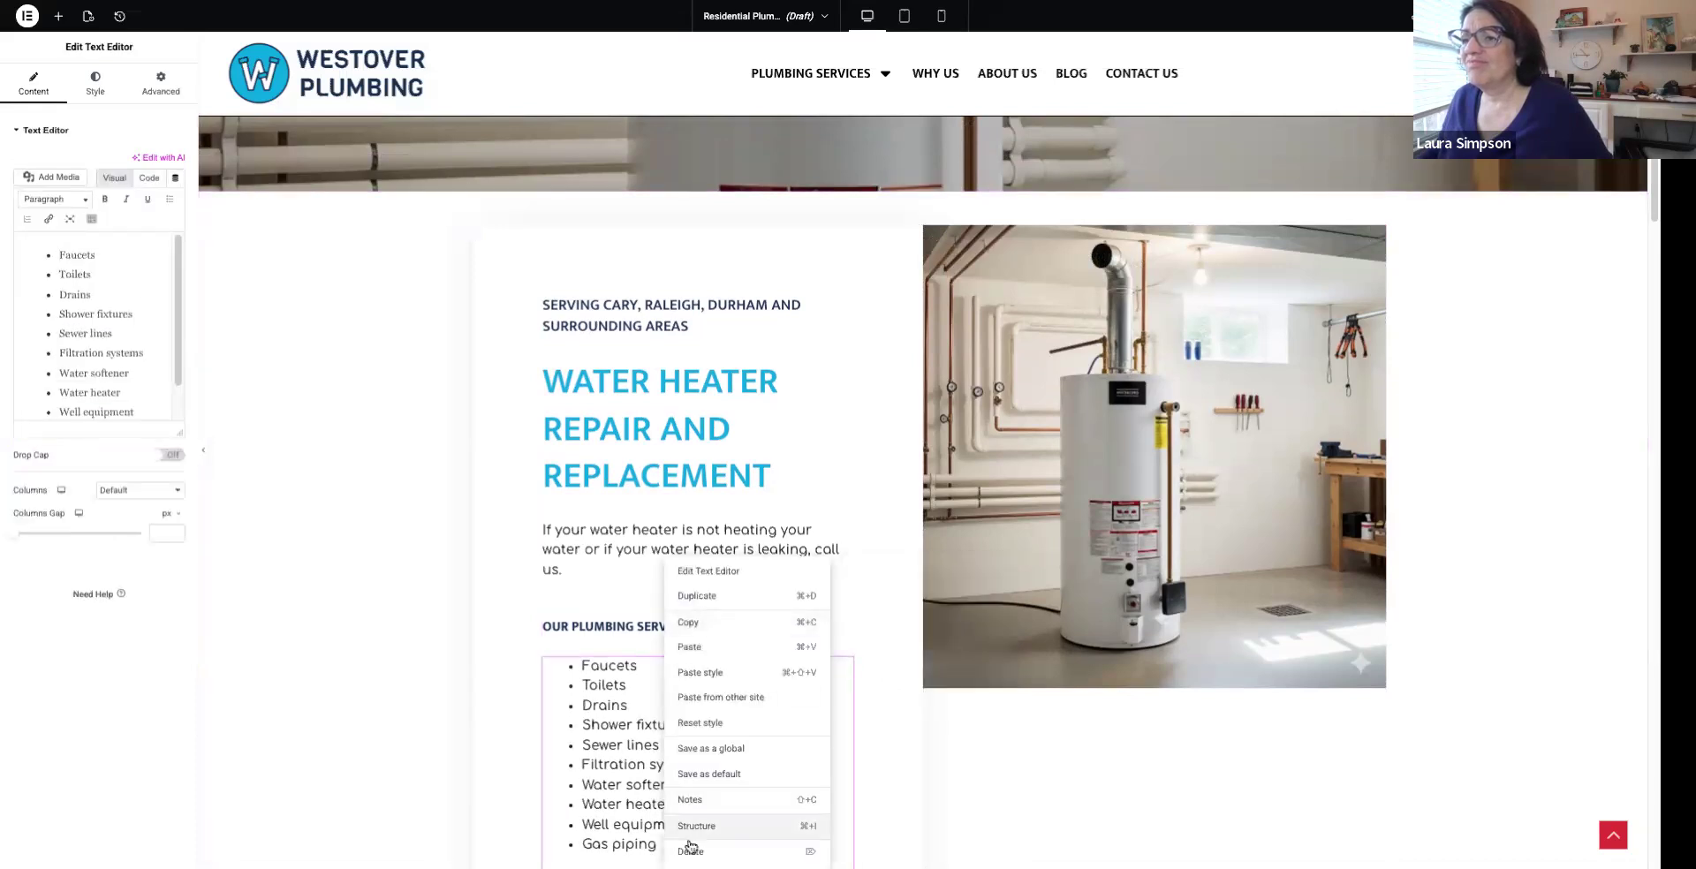
{"action": "left_click", "coordinate": [690, 852]}
Try to delete the "Our Plumbing Services:" heading below the intro paragraph and check the page layout
{"action": "left_click", "coordinate": [731, 627]}
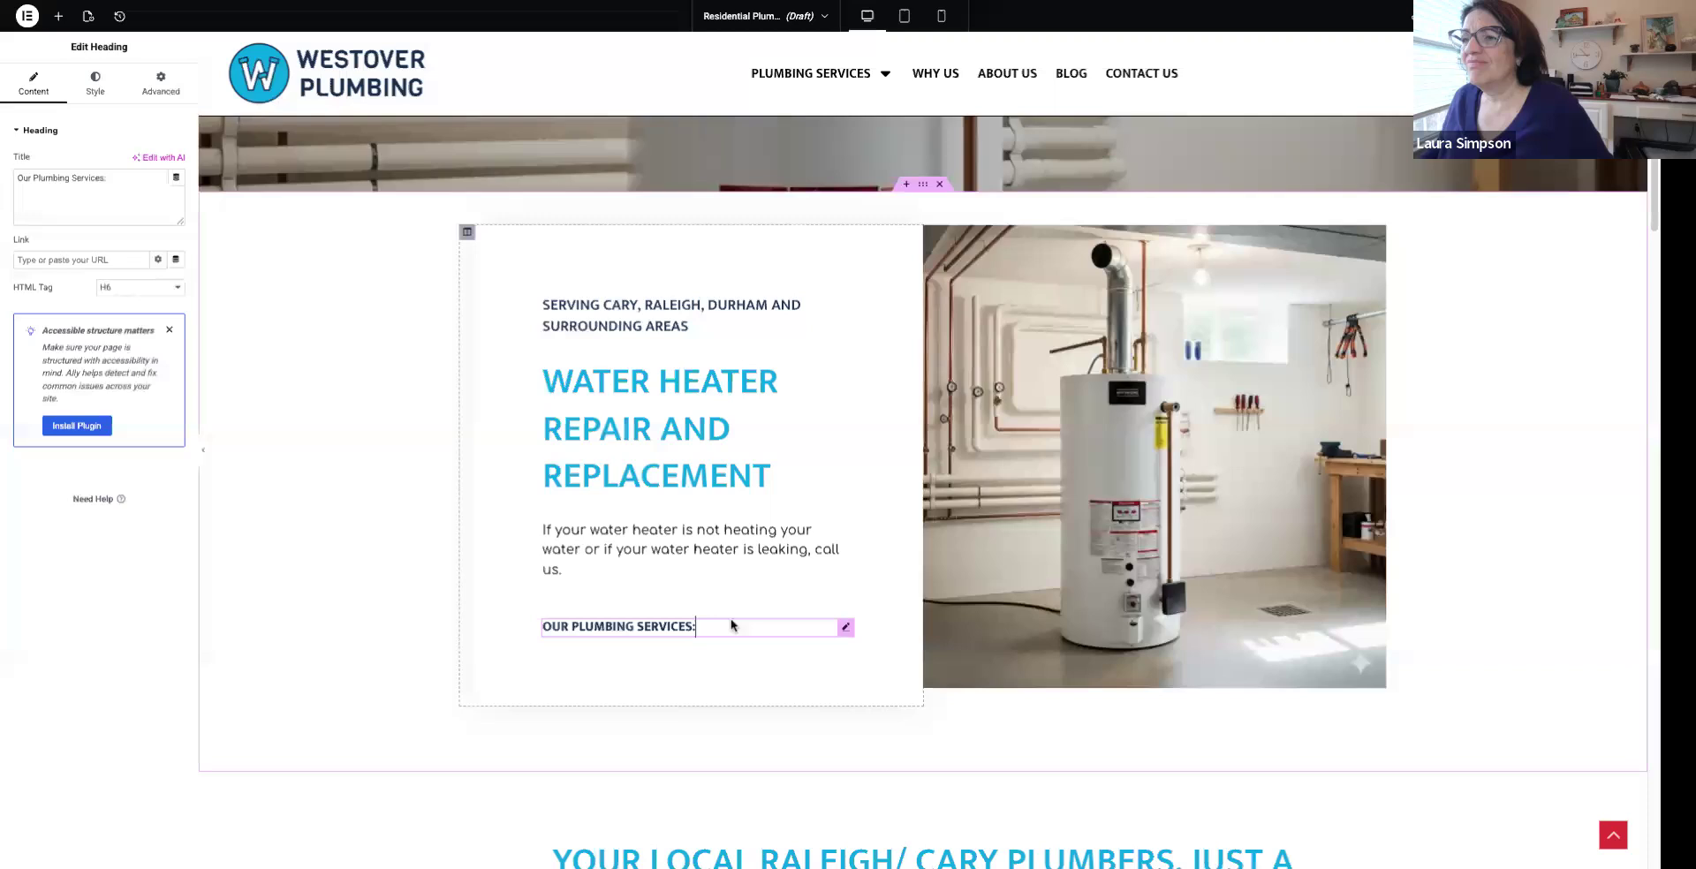
{"action": "right_click", "coordinate": [732, 627]}
{"action": "left_click", "coordinate": [756, 852]}
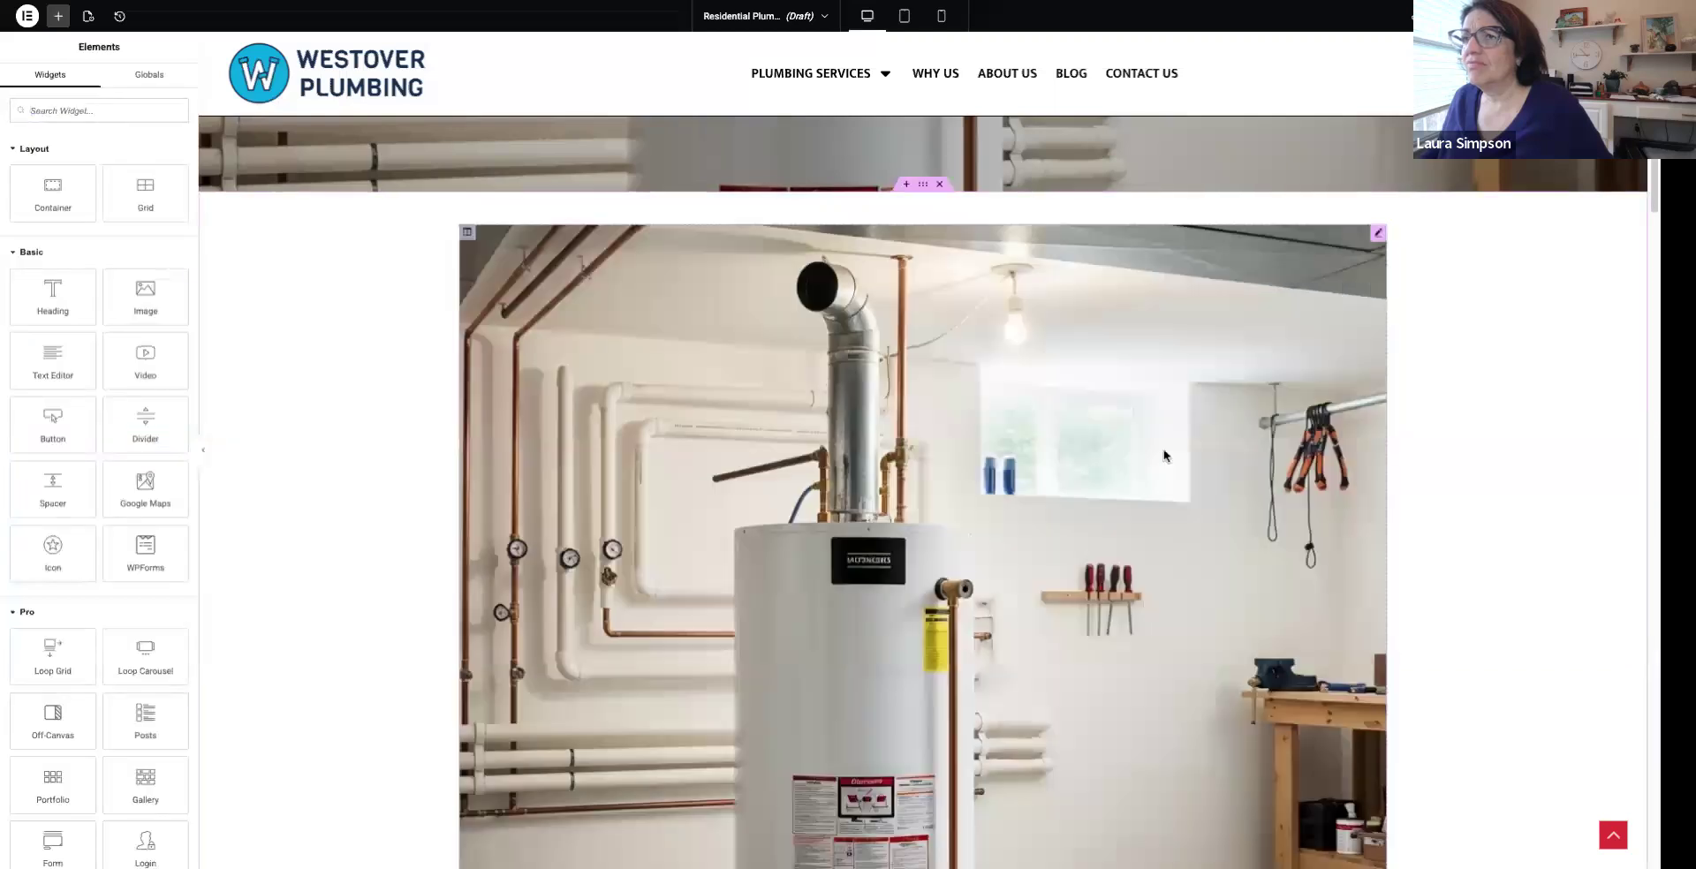
{"action": "scroll", "coordinate": [1147, 478], "scroll_direction": "down", "scroll_amount": 7}
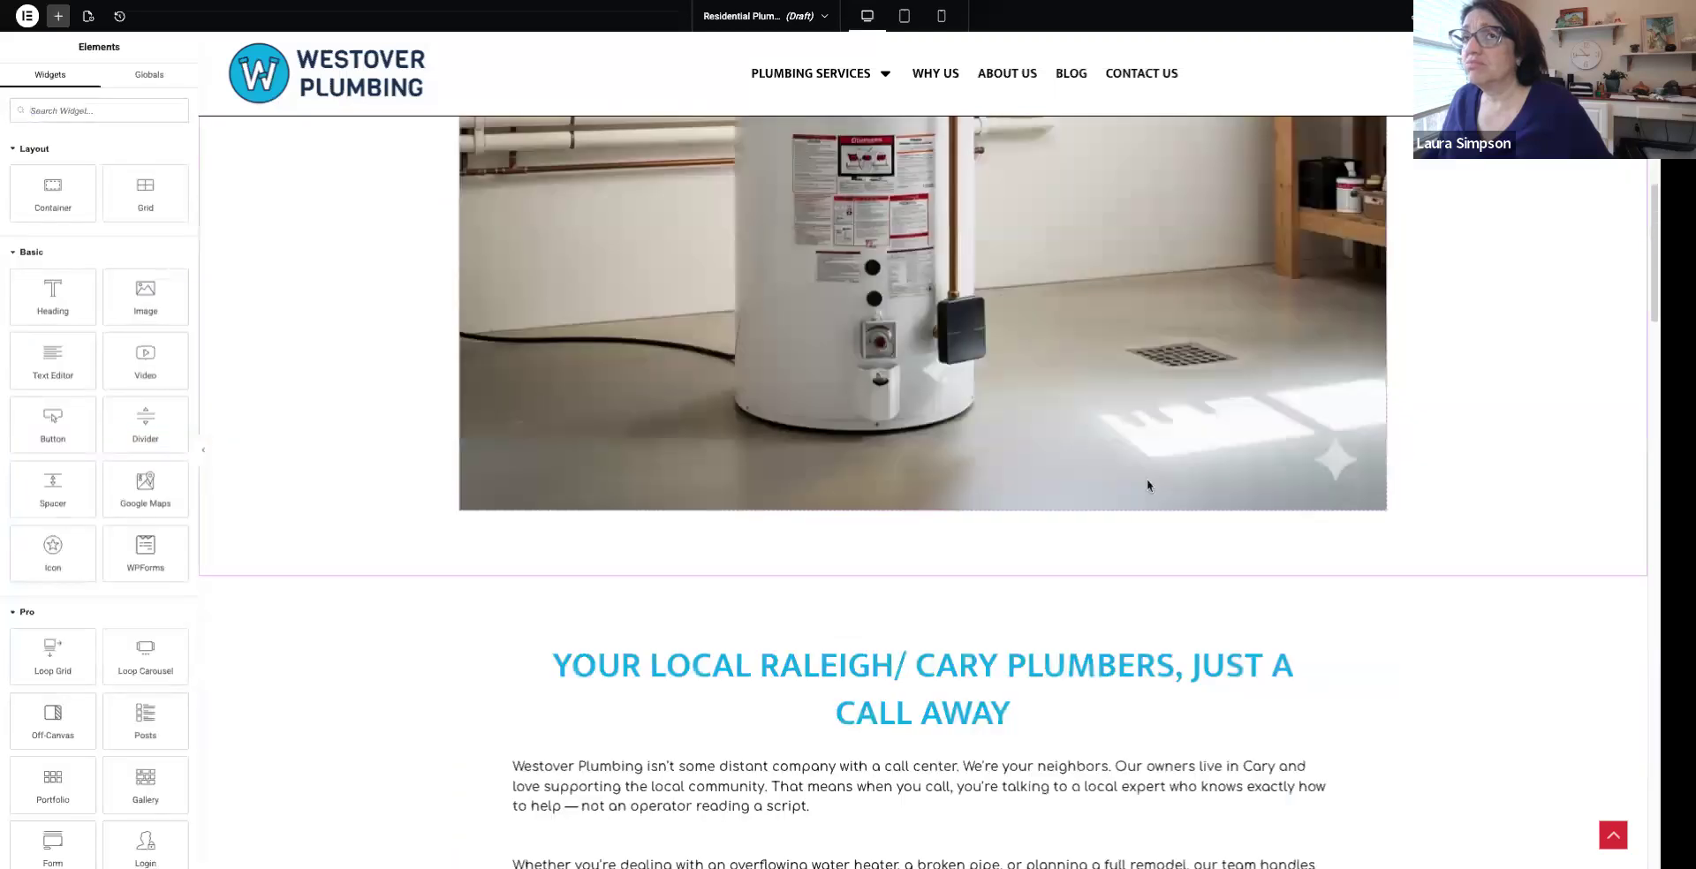
{"action": "scroll", "coordinate": [1147, 479], "scroll_direction": "up", "scroll_amount": 9}
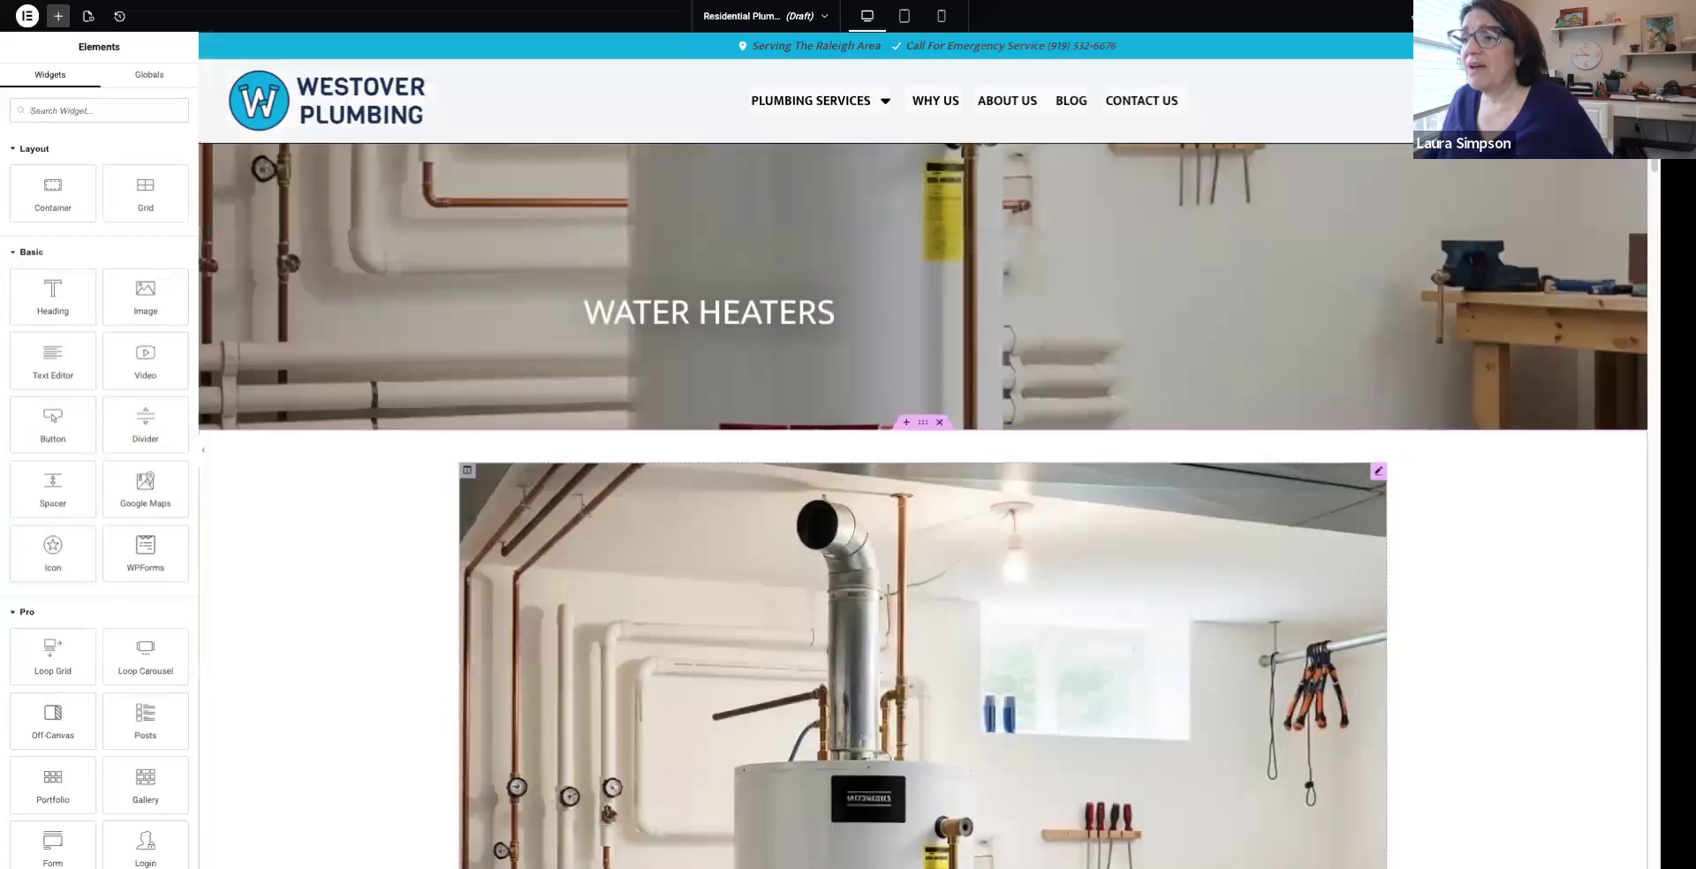
{"action": "scroll", "coordinate": [1146, 479], "scroll_direction": "down", "scroll_amount": 12}
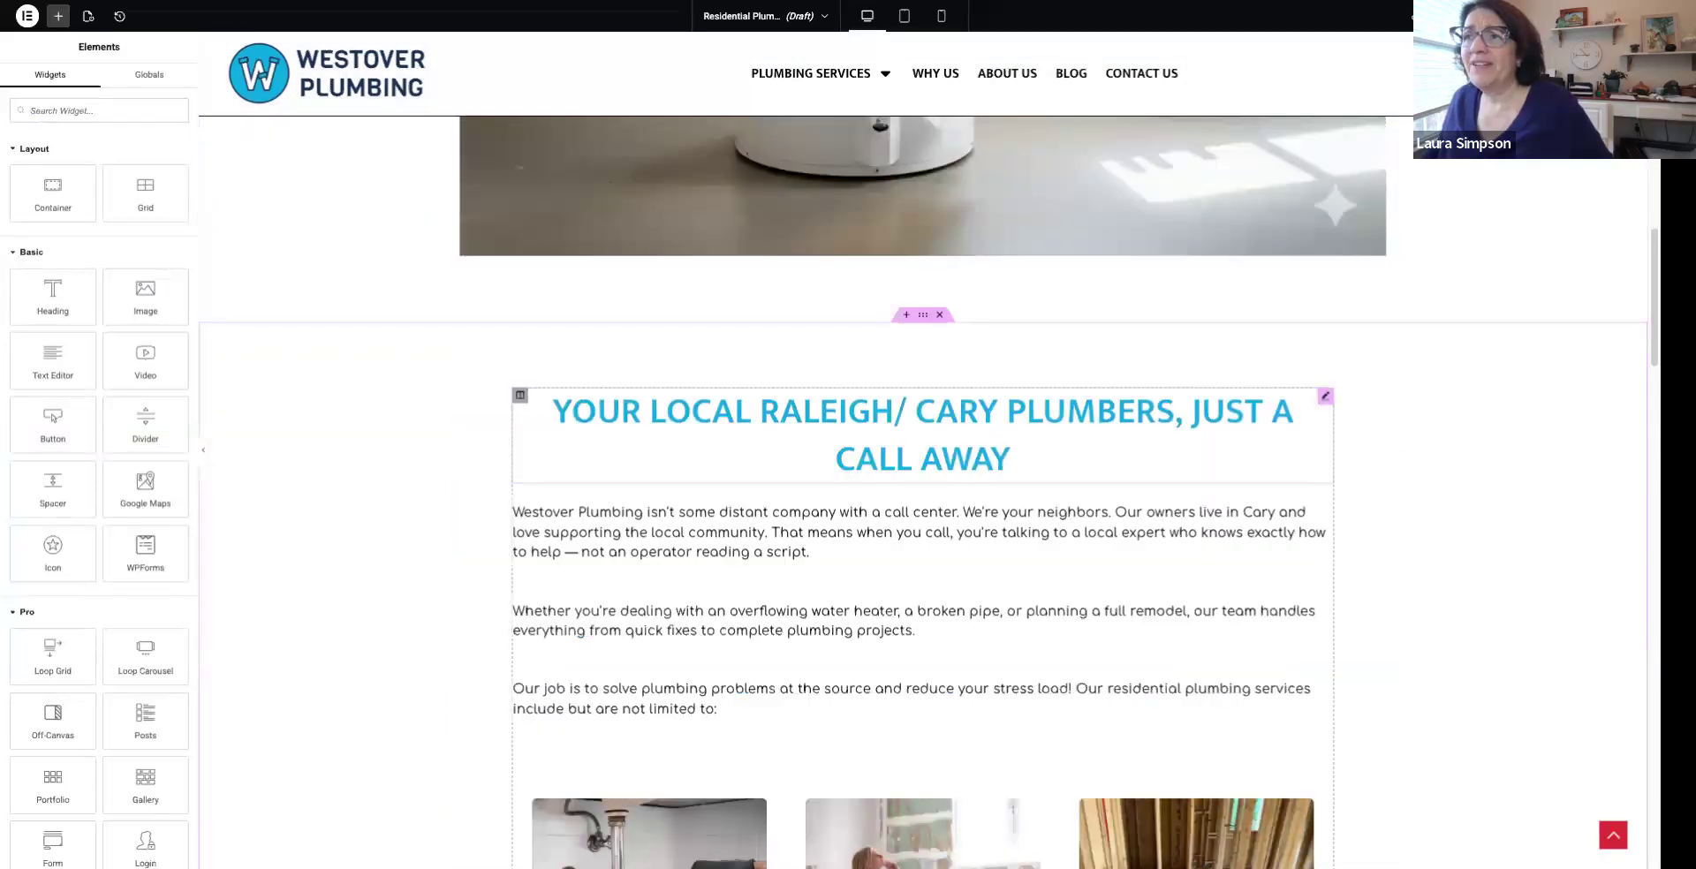
{"action": "scroll", "coordinate": [1146, 478], "scroll_direction": "up", "scroll_amount": 7}
{"action": "scroll", "coordinate": [1146, 479], "scroll_direction": "up", "scroll_amount": 4}
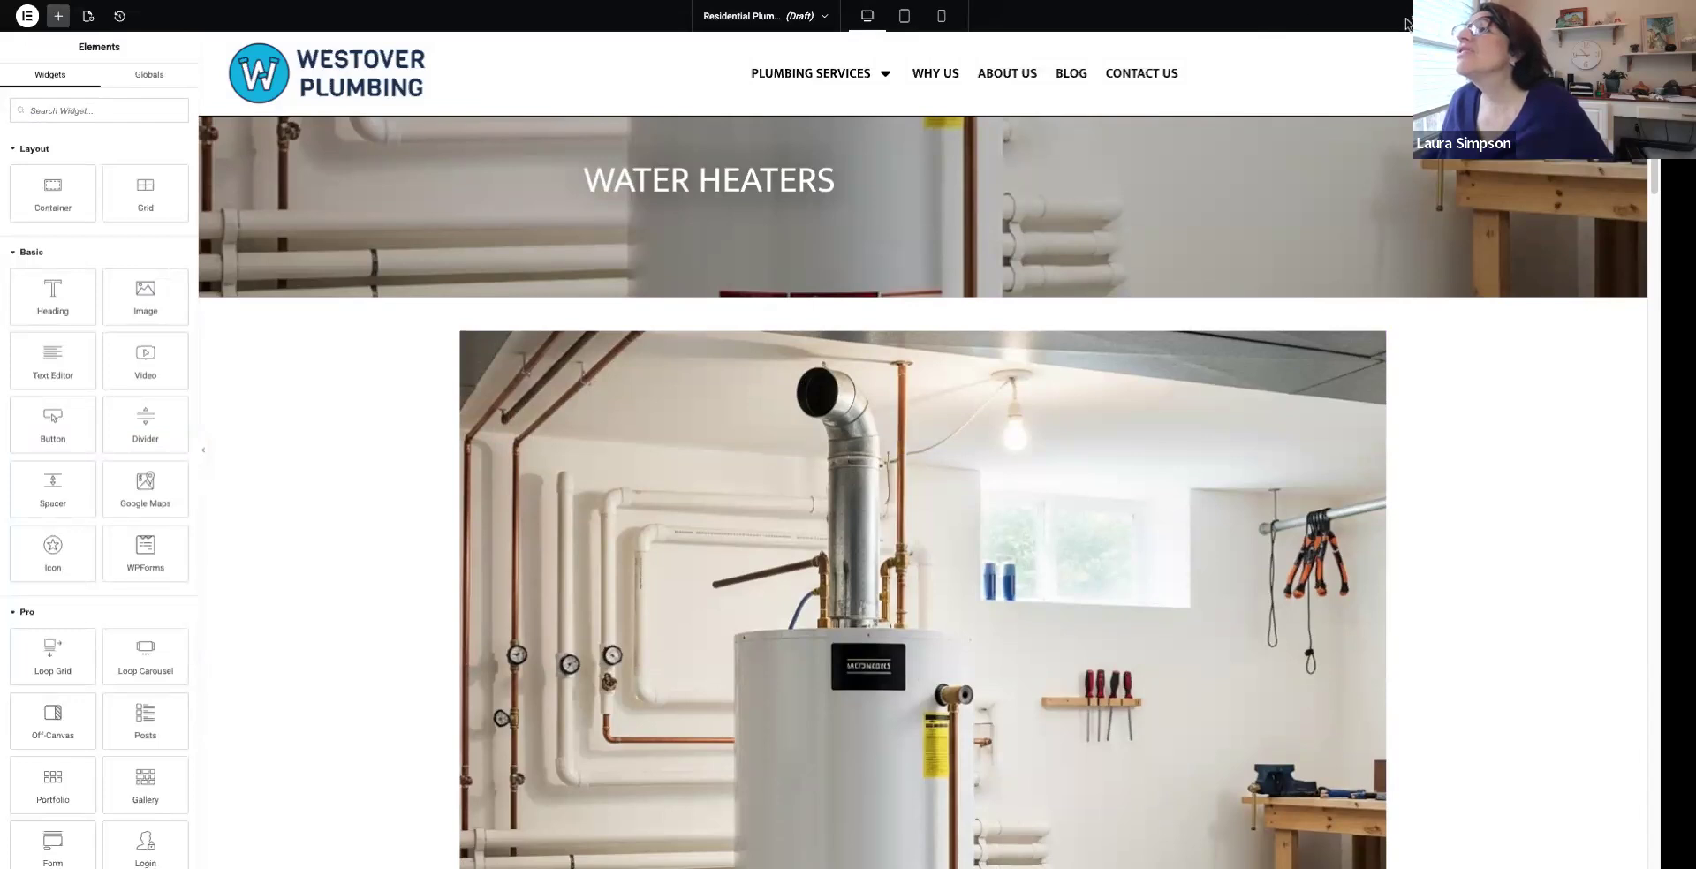
Restore the removed column by reverting the page history to the "Text Editor Removed" action
{"action": "left_click", "coordinate": [120, 19]}
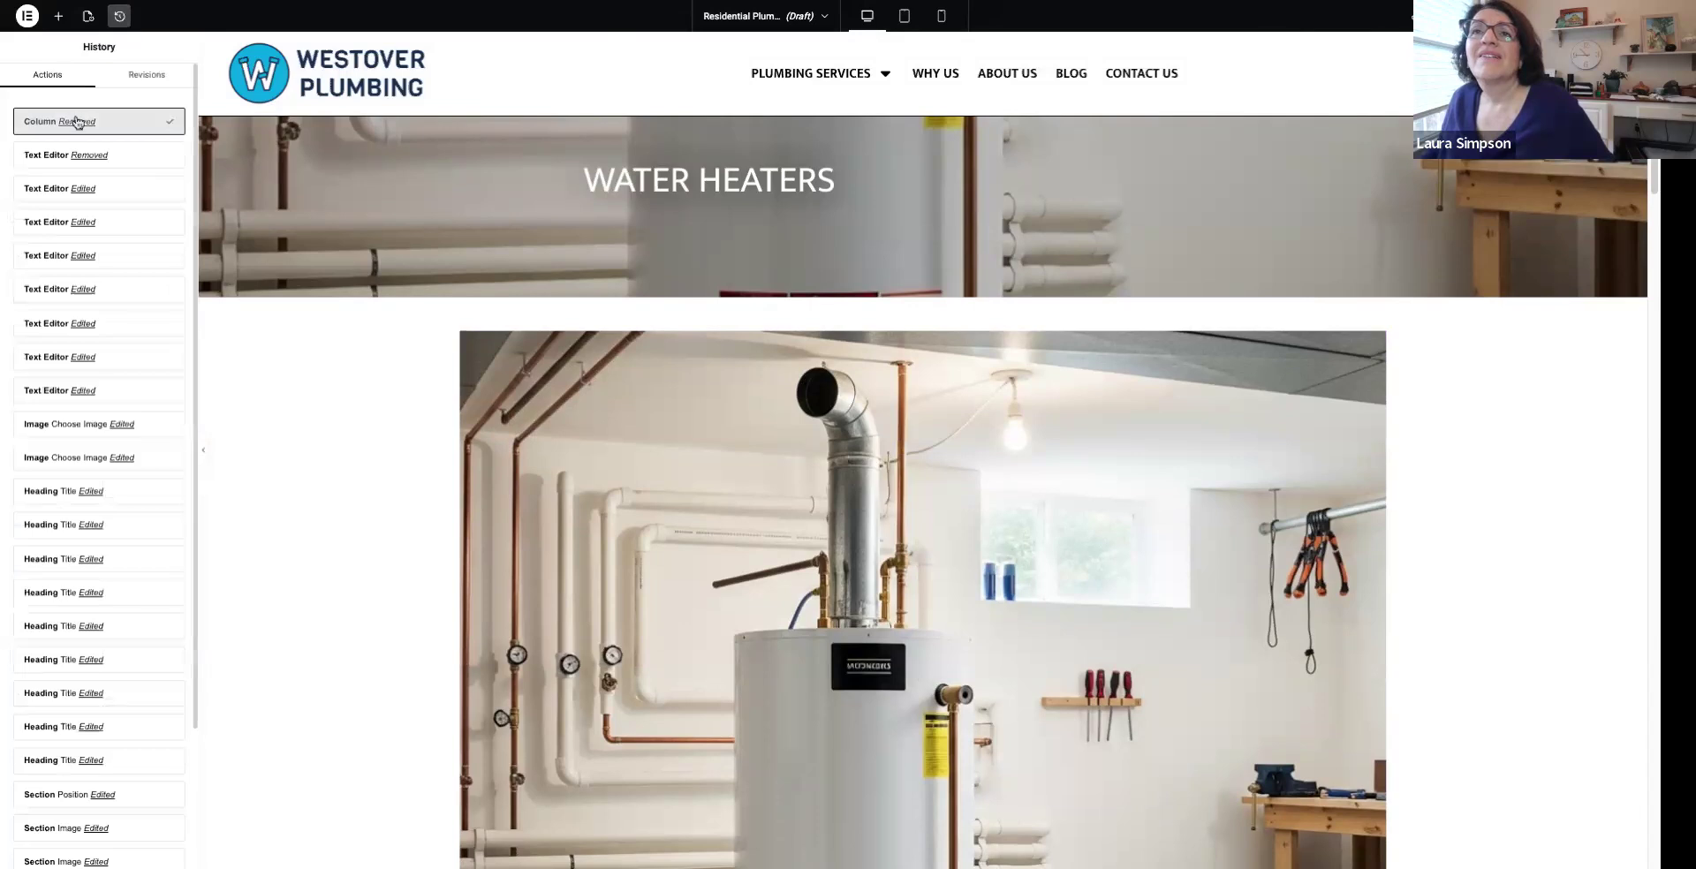
{"action": "left_click", "coordinate": [51, 157]}
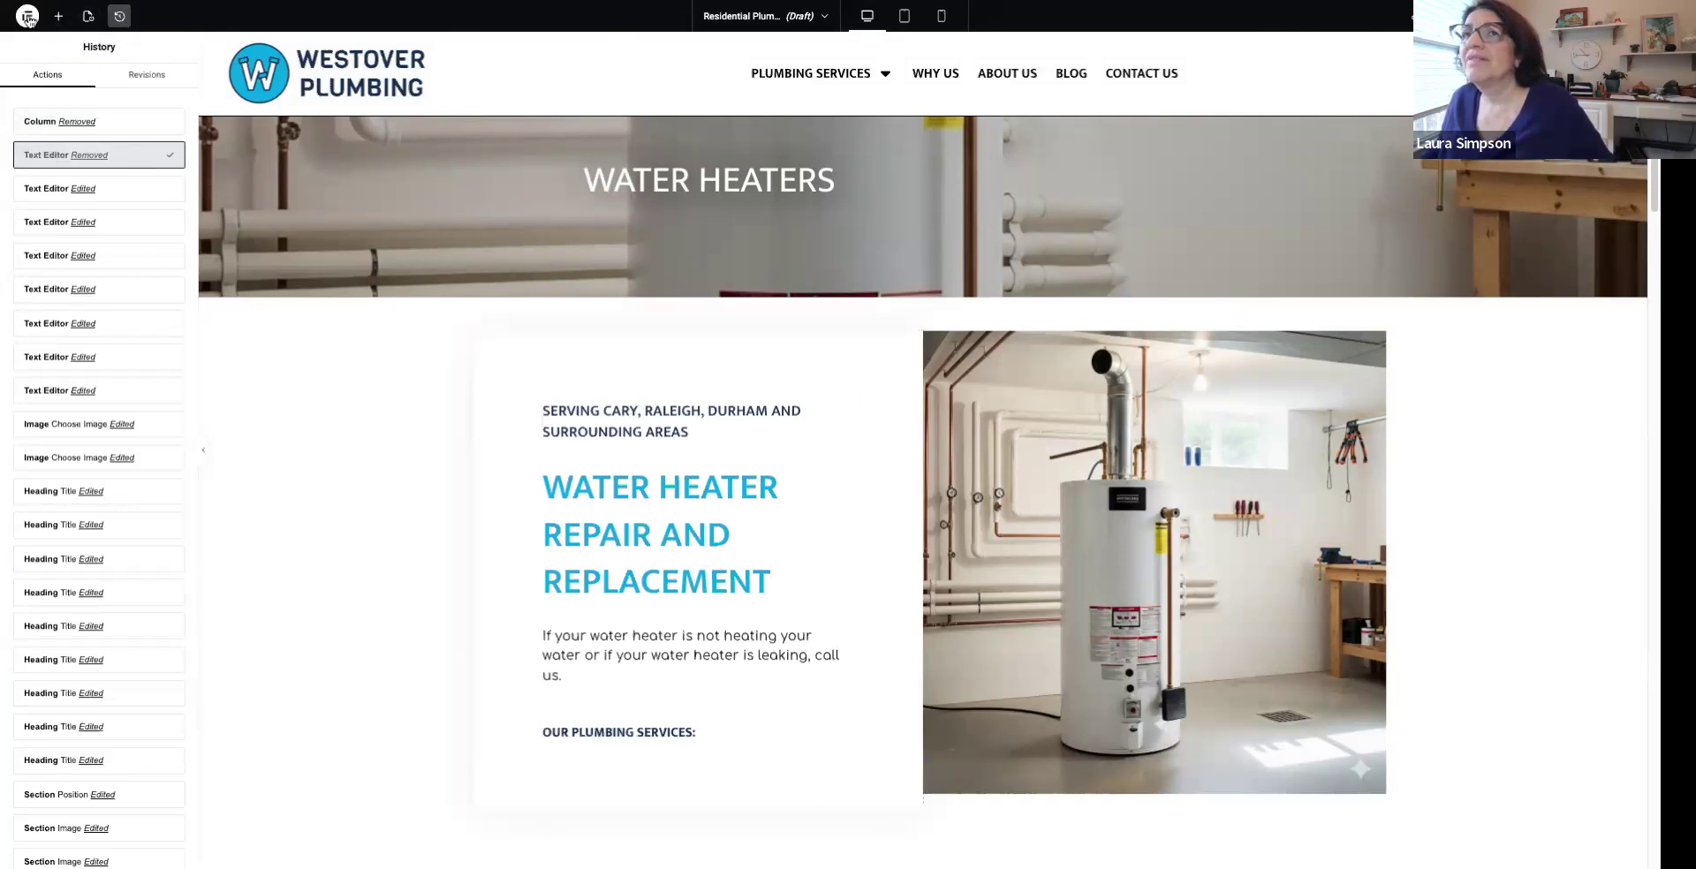
{"action": "left_click", "coordinate": [27, 16]}
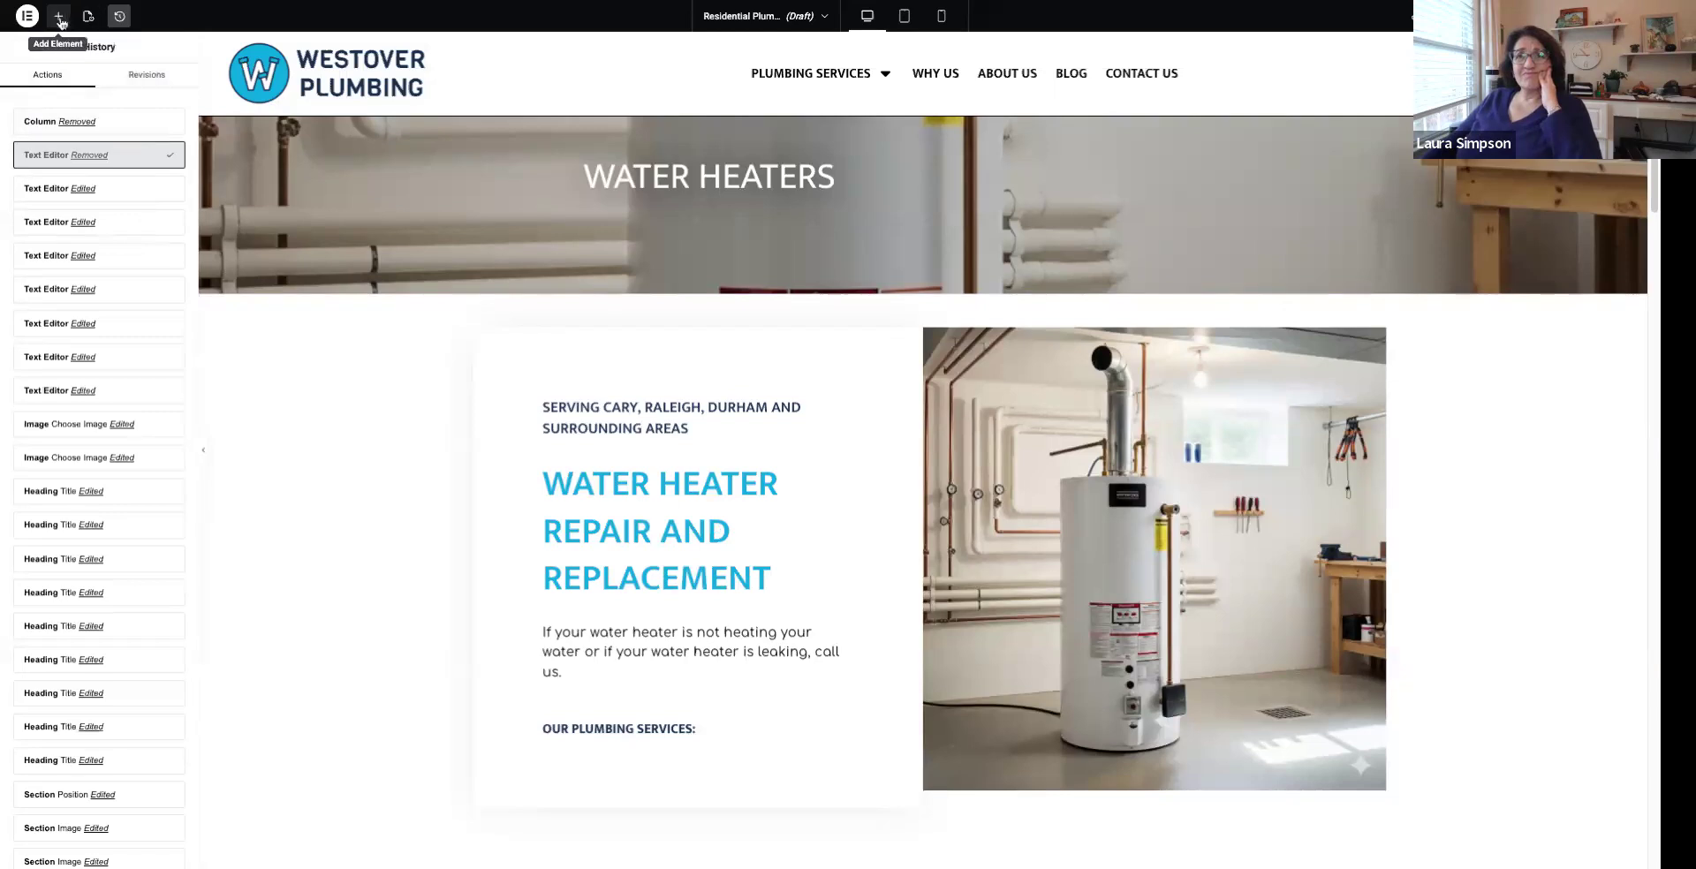
{"action": "left_click", "coordinate": [61, 20]}
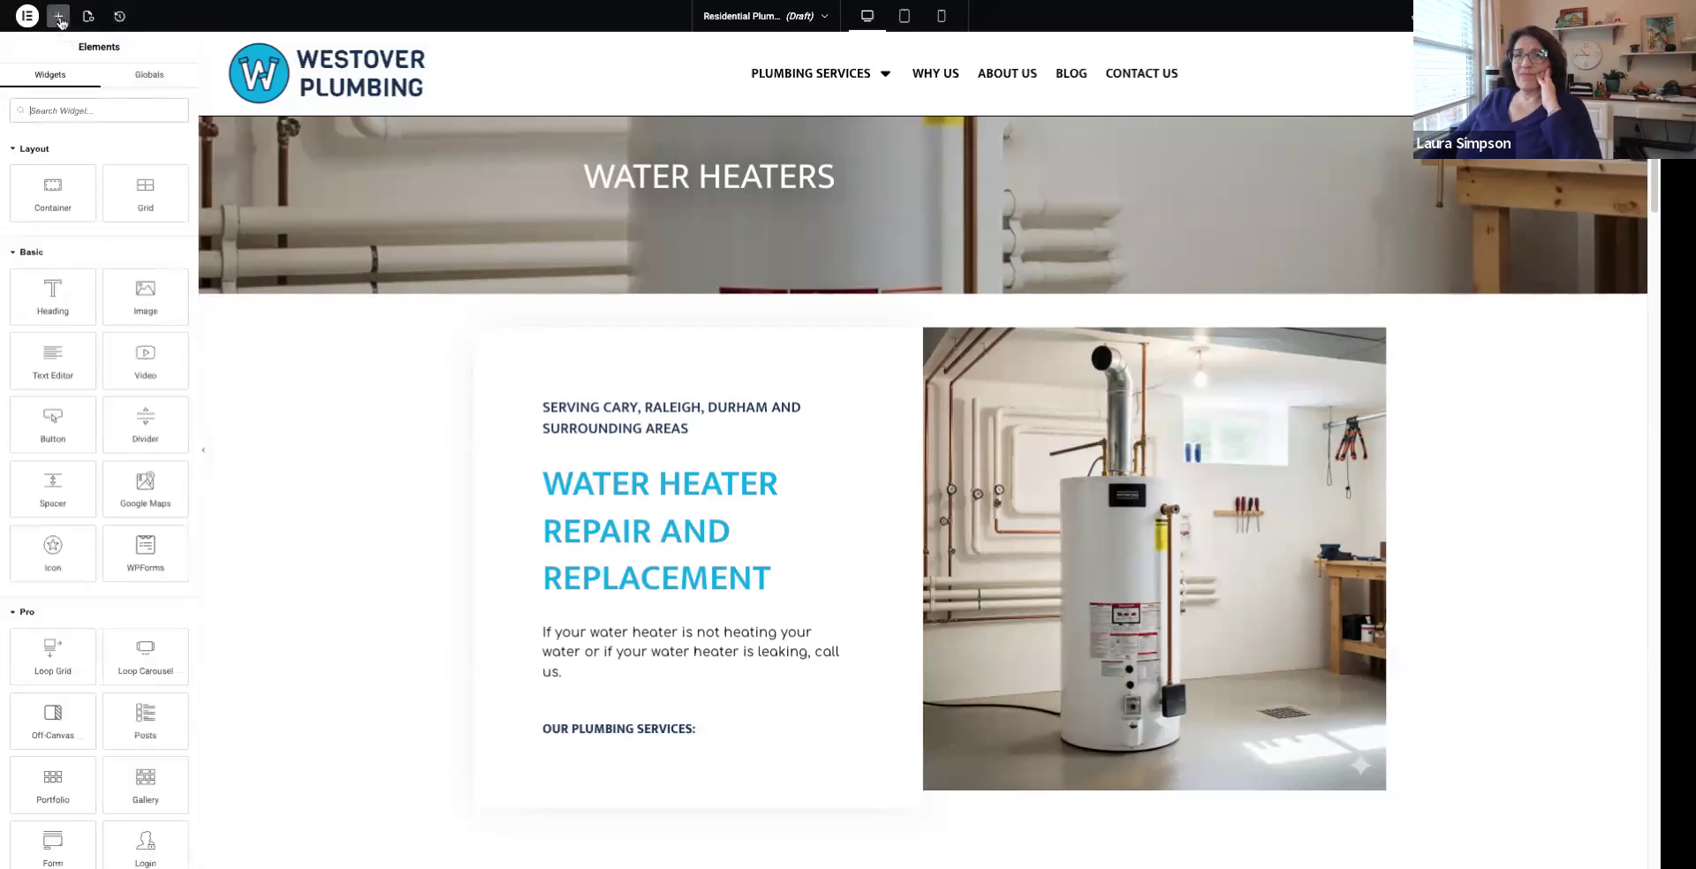
{"action": "left_click", "coordinate": [676, 502]}
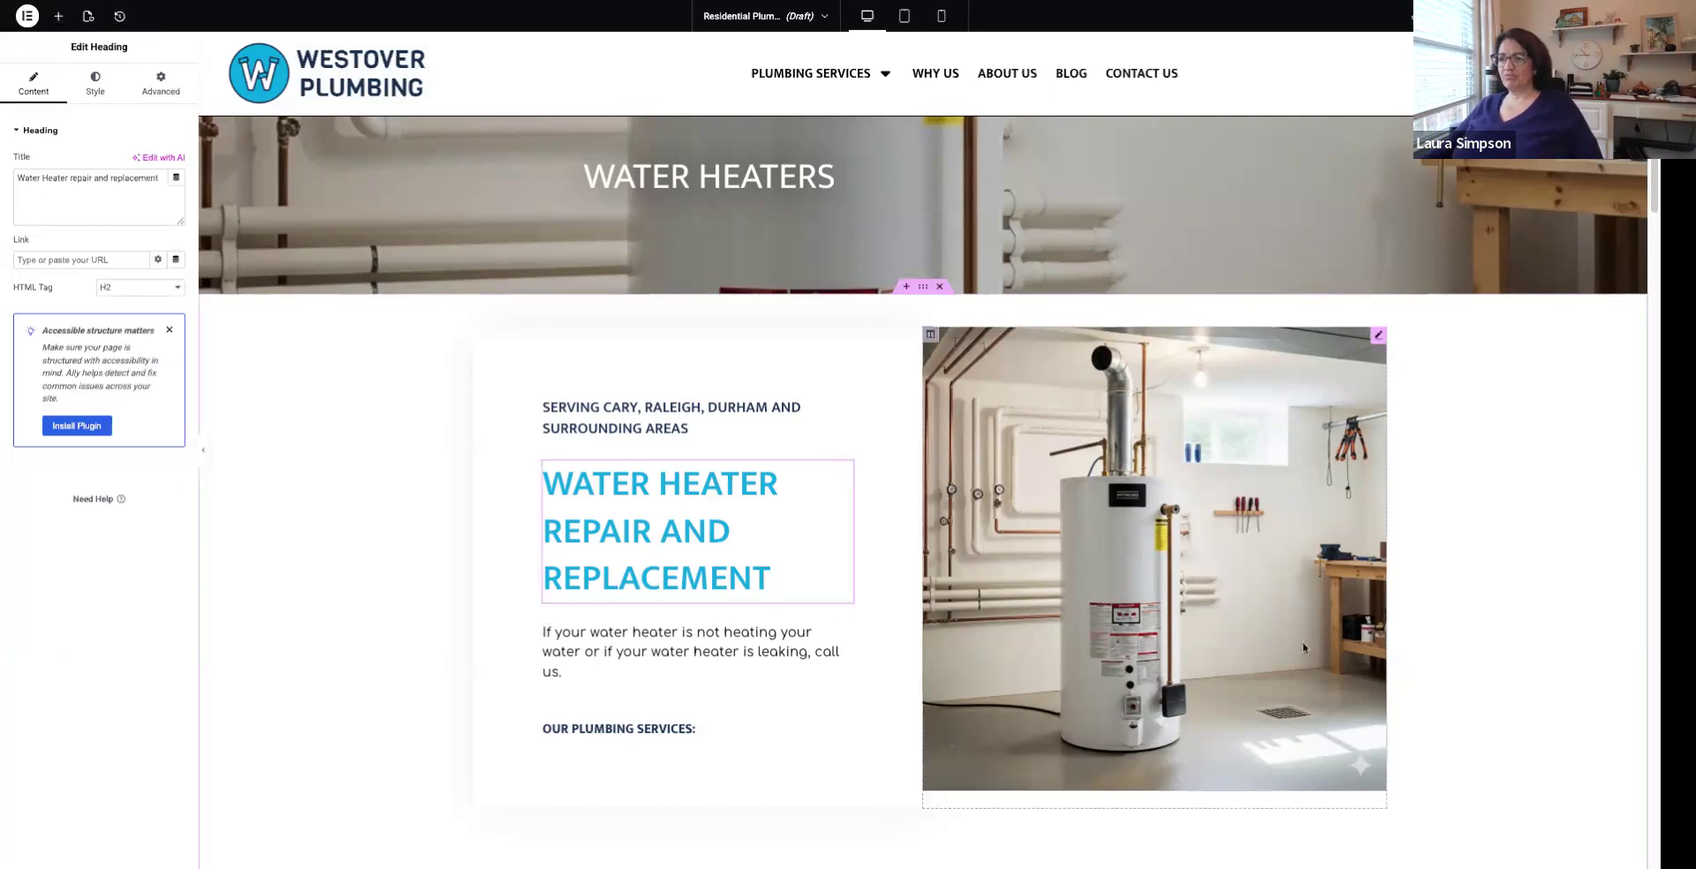
{"action": "scroll", "coordinate": [1302, 648], "scroll_direction": "down", "scroll_amount": 3}
{"action": "scroll", "coordinate": [1302, 647], "scroll_direction": "up", "scroll_amount": 5}
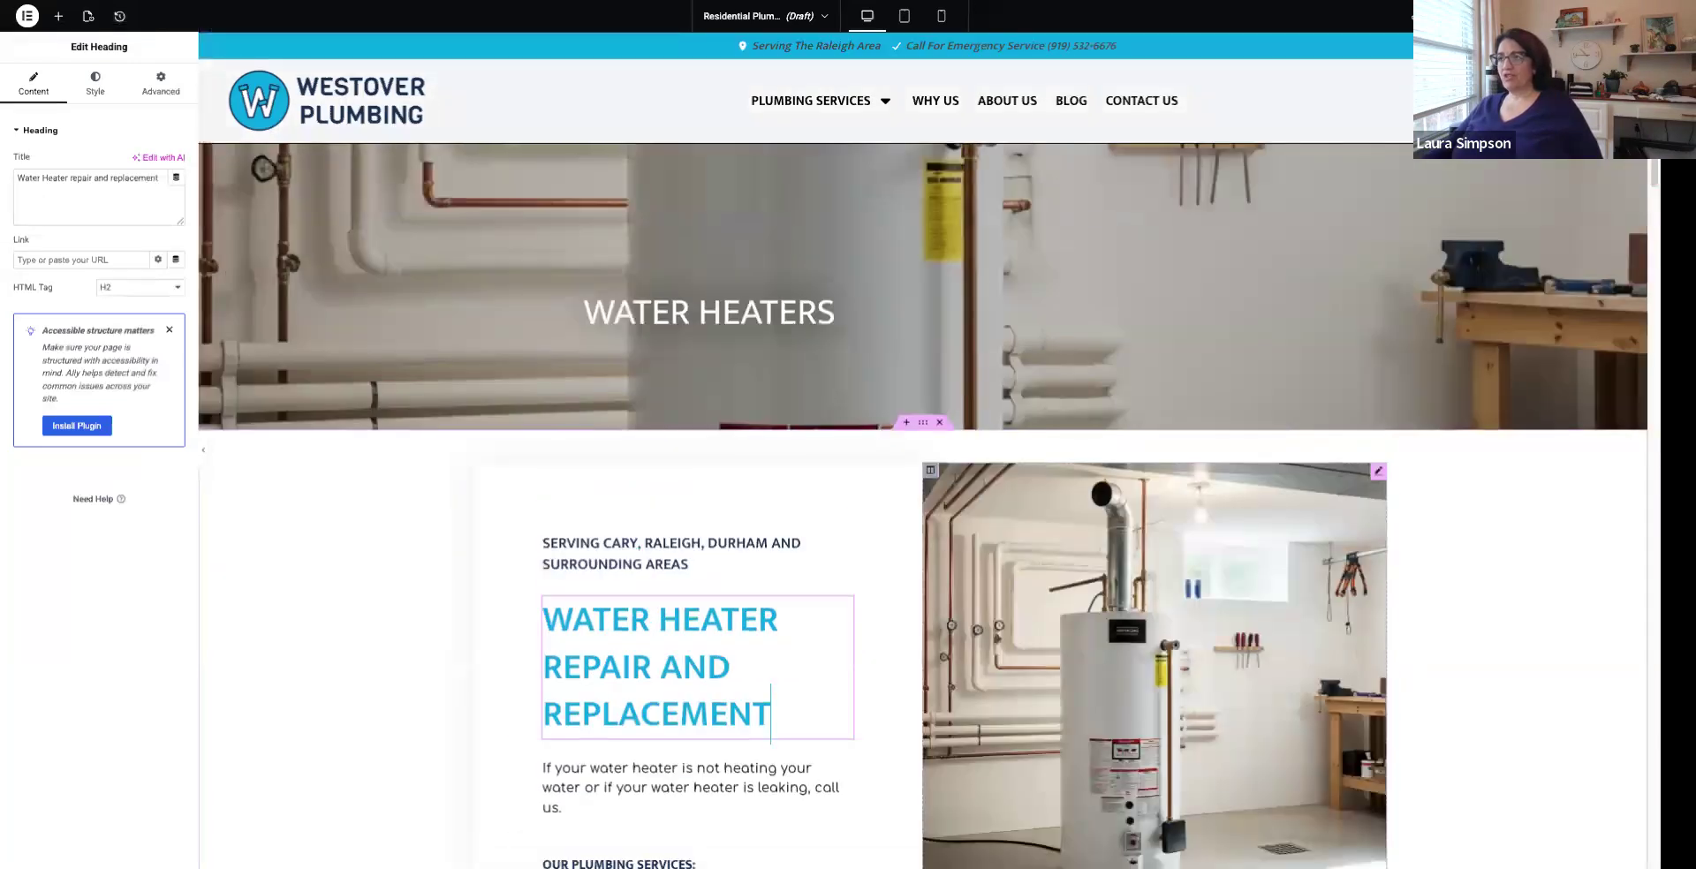